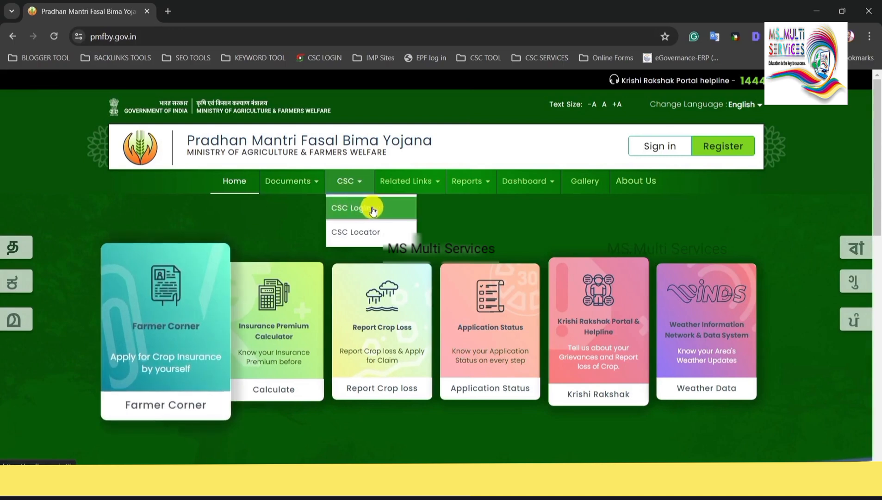
# Sign in to Digital Seva Connect through CSC Login with autofilled credentials and the captcha.
pyautogui.click(361, 208)
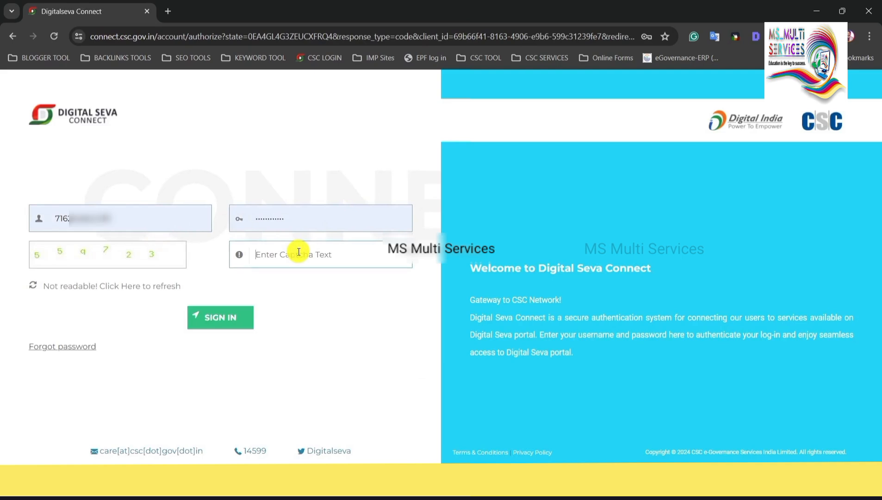
pyautogui.write('55q7')
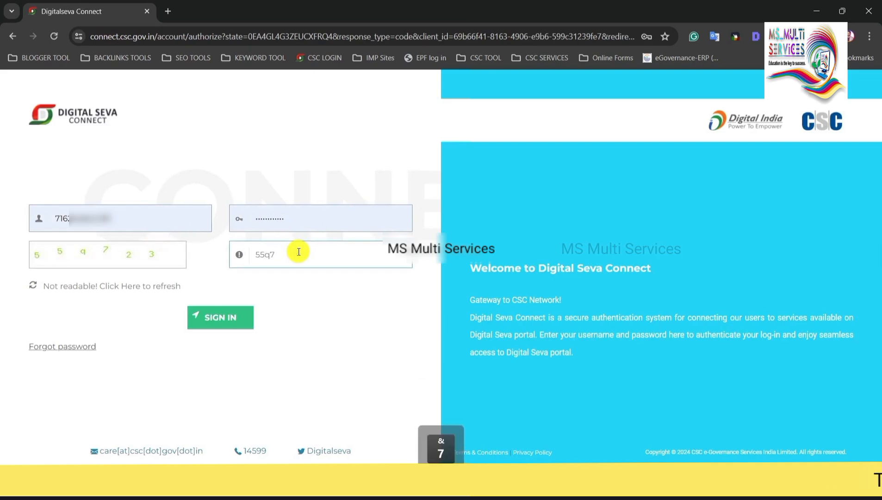
pyautogui.write('23')
pyautogui.press('Return')
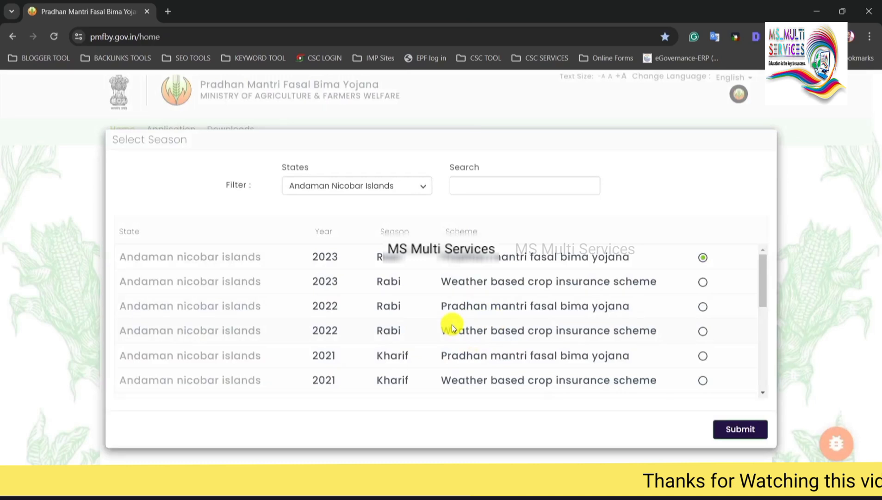
# Filter the season list to the state MAHARASHTRA.
pyautogui.click(325, 186)
pyautogui.click(335, 186)
pyautogui.click(346, 186)
pyautogui.scroll(-3, 341, 352)
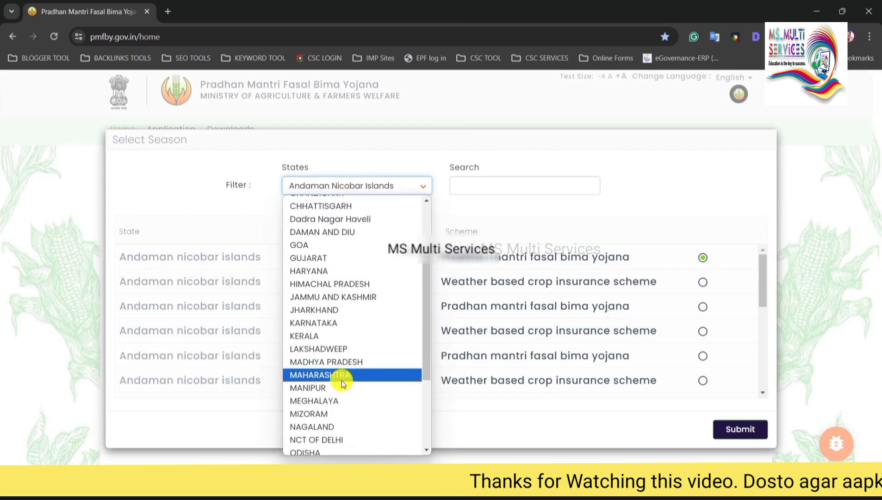
pyautogui.click(340, 355)
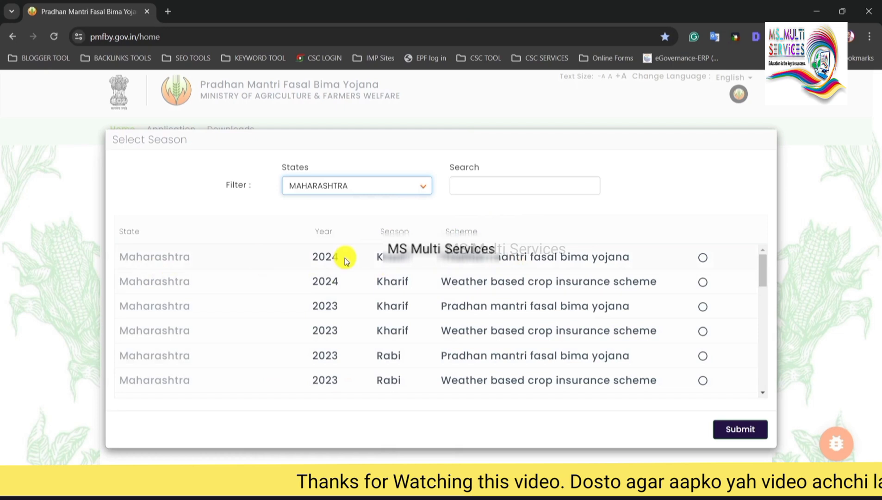
# Select the 2024 Kharif Pradhan Mantri Fasal Bima Yojana season option.
pyautogui.moveTo(377, 257); pyautogui.dragTo(467, 264)
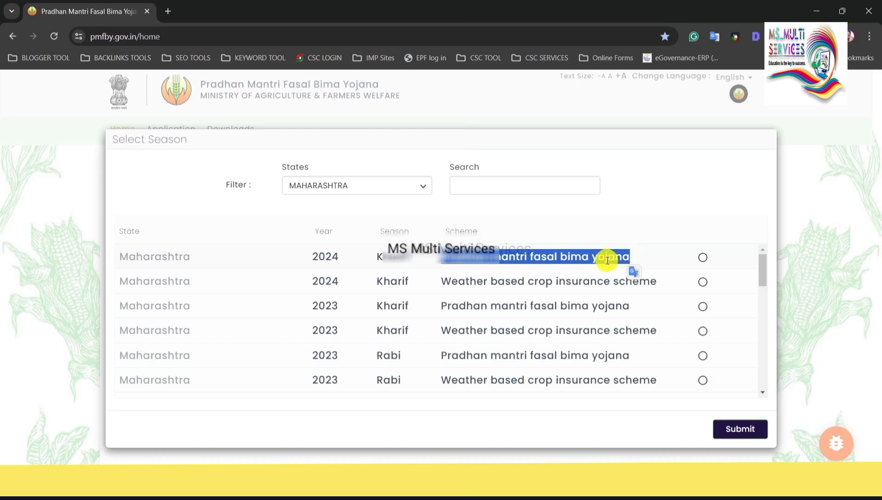
pyautogui.click(473, 264)
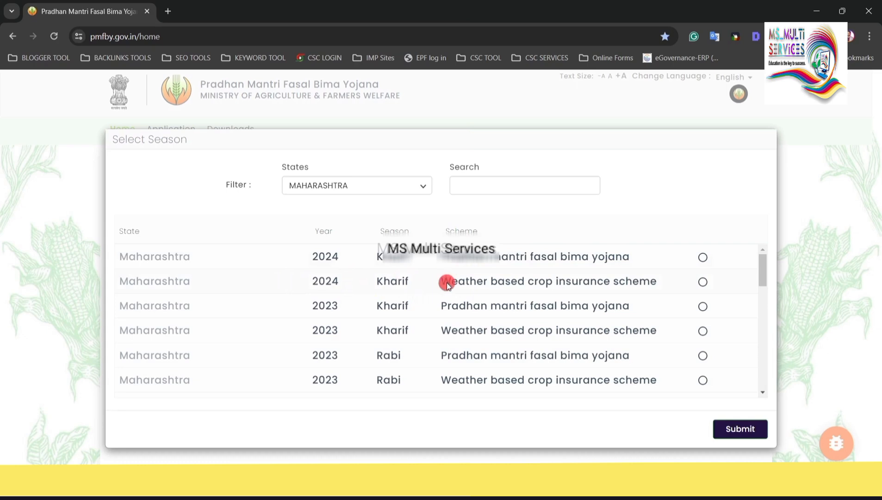
pyautogui.moveTo(519, 286); pyautogui.dragTo(638, 285)
pyautogui.click(637, 285)
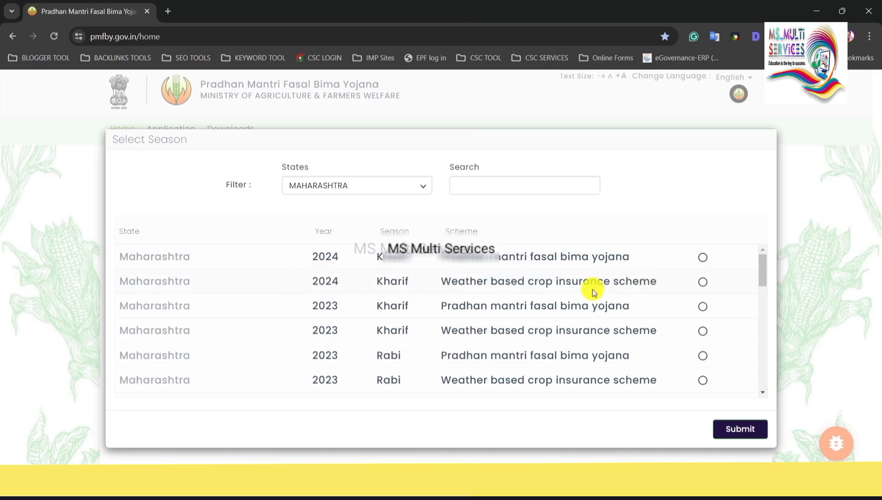
pyautogui.moveTo(510, 281); pyautogui.dragTo(609, 281)
pyautogui.click(638, 266)
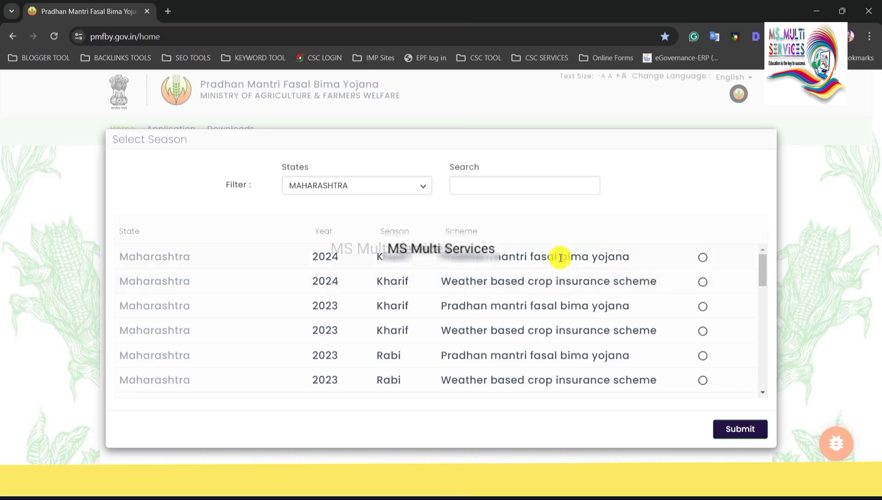
pyautogui.moveTo(447, 256); pyautogui.dragTo(574, 258)
pyautogui.click(608, 256)
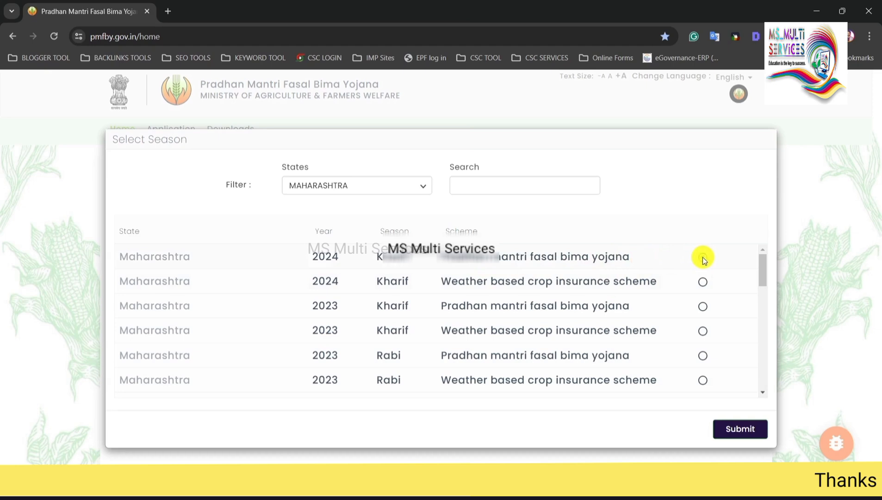
pyautogui.click(703, 281)
pyautogui.click(702, 257)
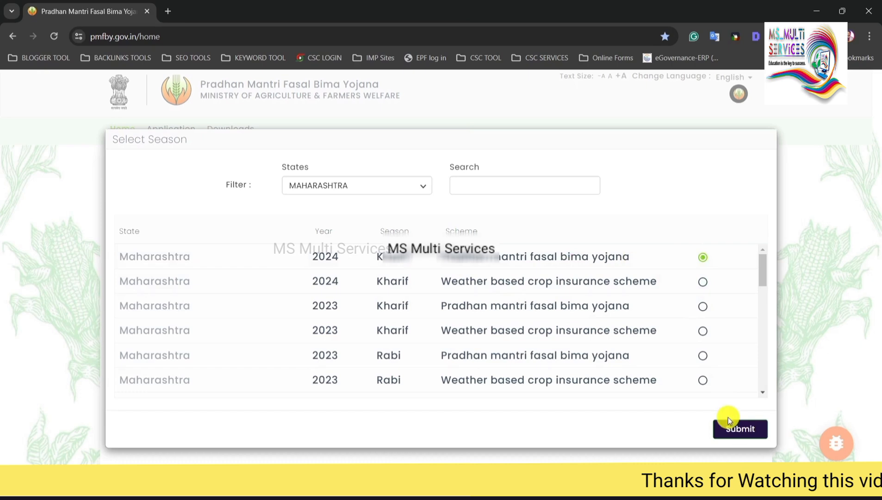
# Submit the season and open the Application Form tile under the Application section.
pyautogui.click(738, 434)
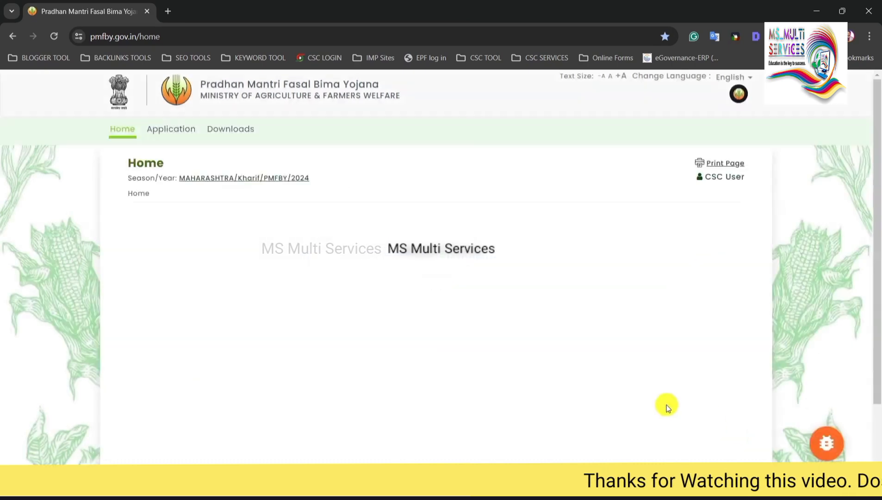
pyautogui.click(169, 132)
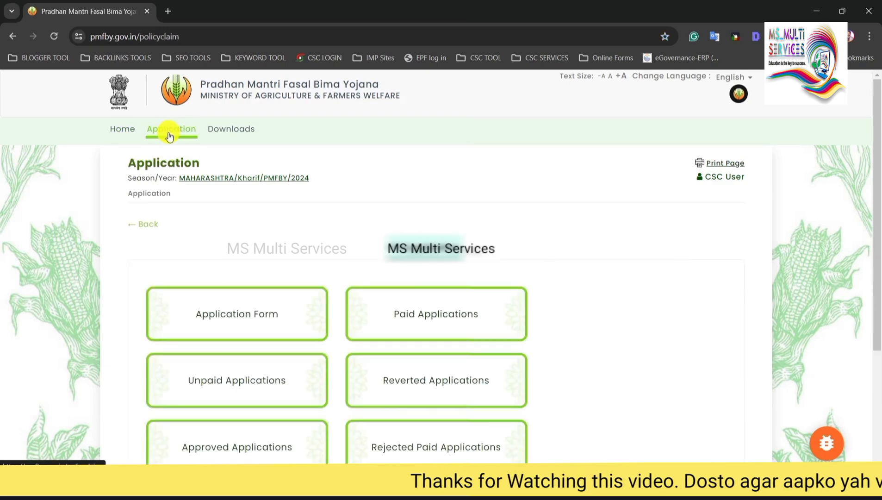
pyautogui.scroll(-2, 357, 197)
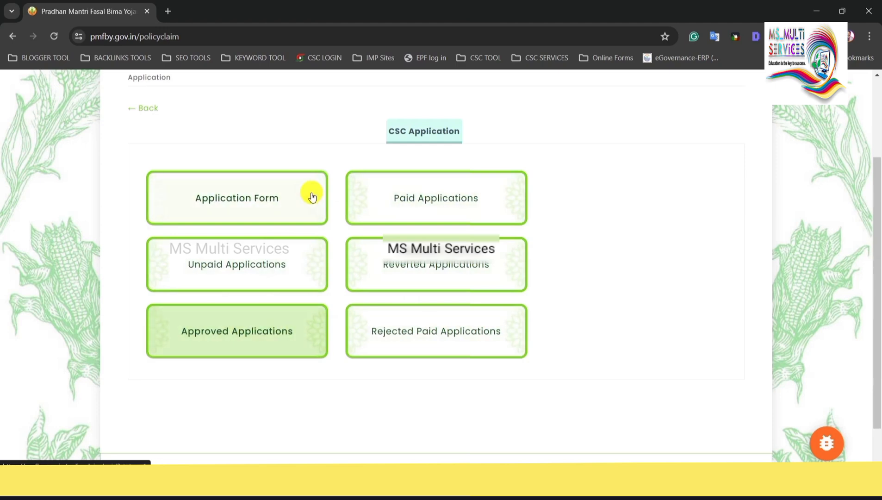
pyautogui.scroll(1, 286, 157)
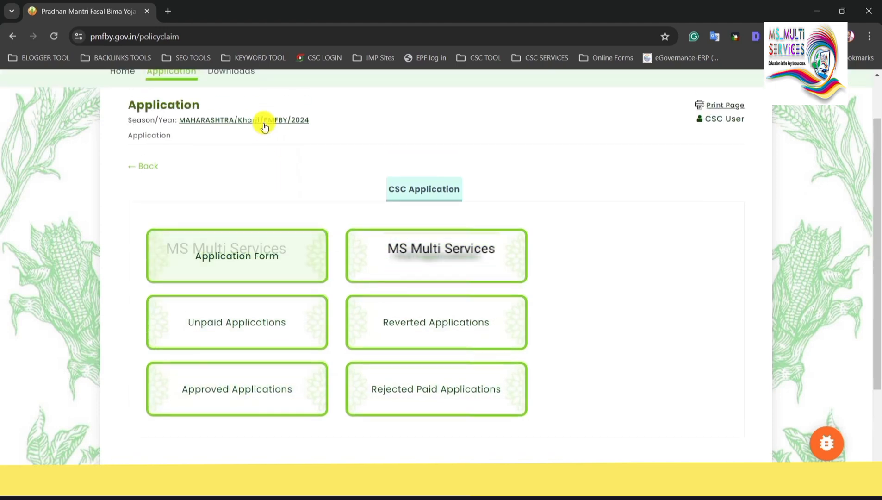
pyautogui.click(247, 274)
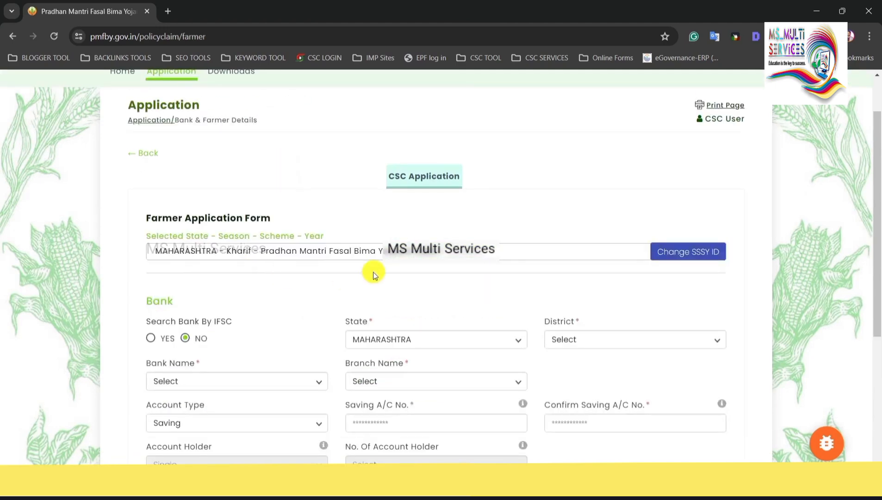
# Set Search Bank By IFSC to YES and focus the IFSC field.
pyautogui.scroll(1, 374, 273)
pyautogui.scroll(-3, 373, 271)
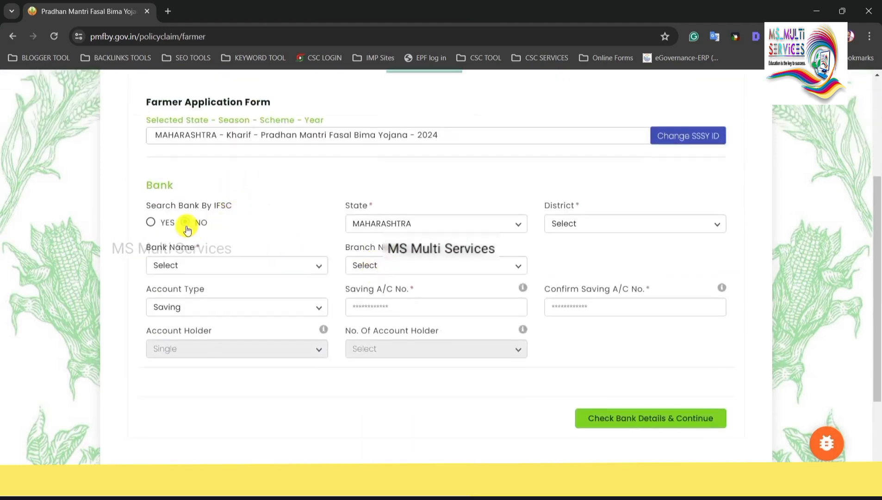
pyautogui.moveTo(151, 191); pyautogui.dragTo(196, 189)
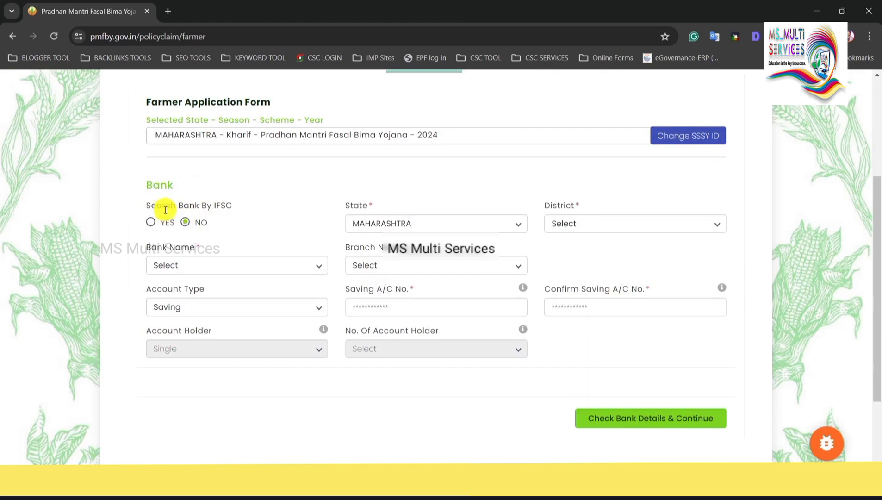
pyautogui.moveTo(146, 206); pyautogui.dragTo(243, 209)
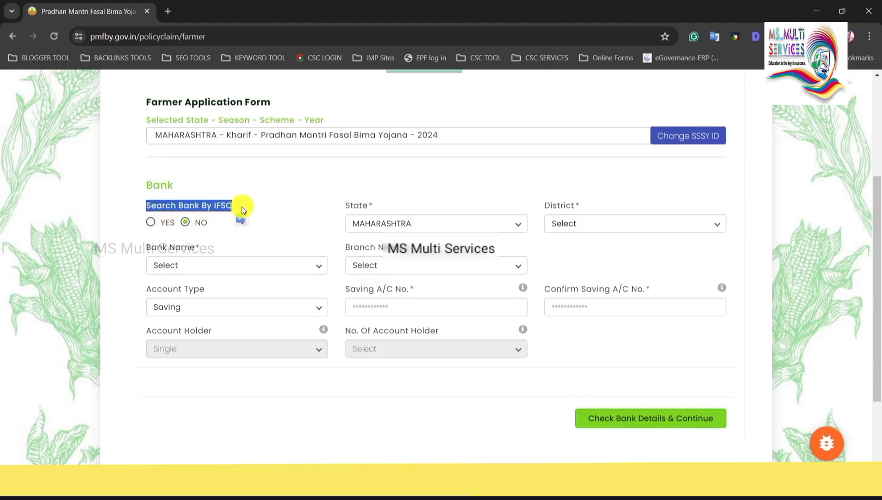
pyautogui.click(151, 222)
pyautogui.moveTo(344, 206); pyautogui.dragTo(449, 225)
pyautogui.click(453, 223)
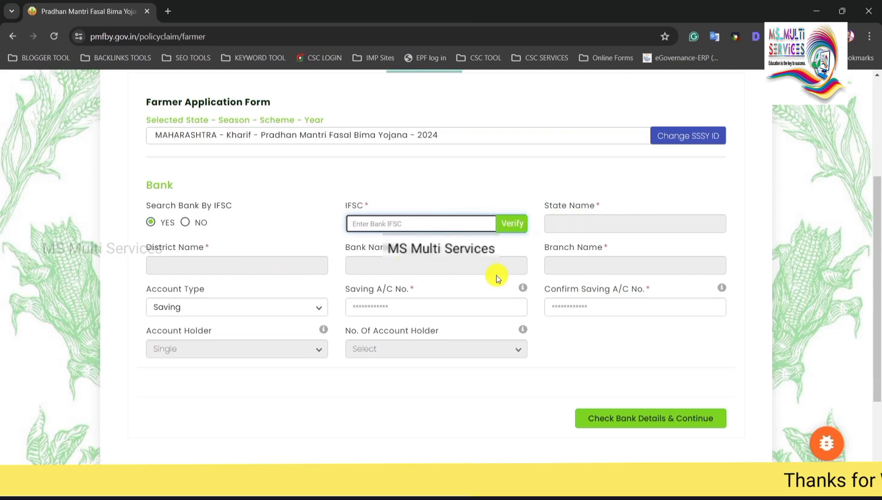
# Keep Account Type as Saving and visit the account number and confirm fields.
pyautogui.click(204, 306)
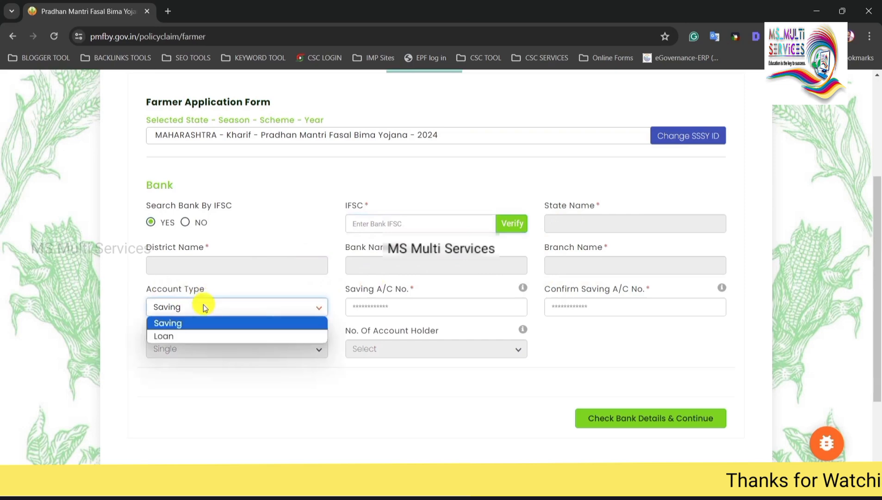
pyautogui.click(200, 324)
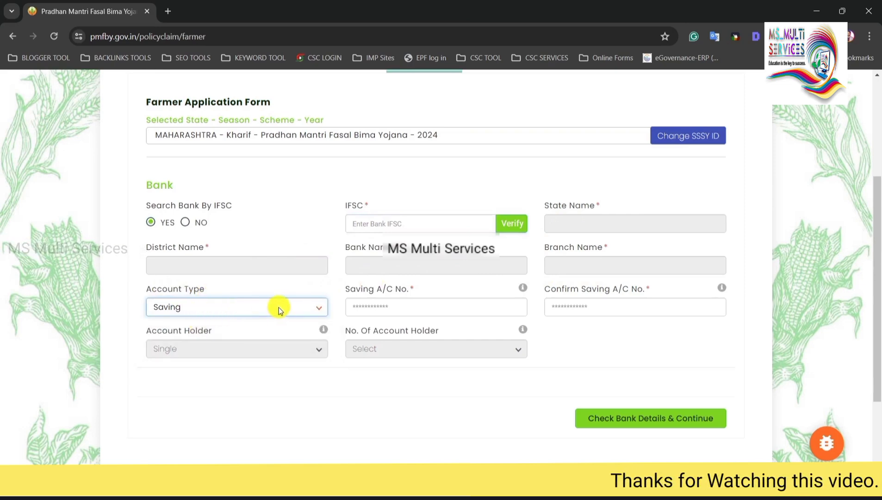
pyautogui.click(346, 289)
pyautogui.click(391, 307)
pyautogui.moveTo(562, 288); pyautogui.dragTo(600, 307)
pyautogui.click(604, 308)
pyautogui.click(606, 329)
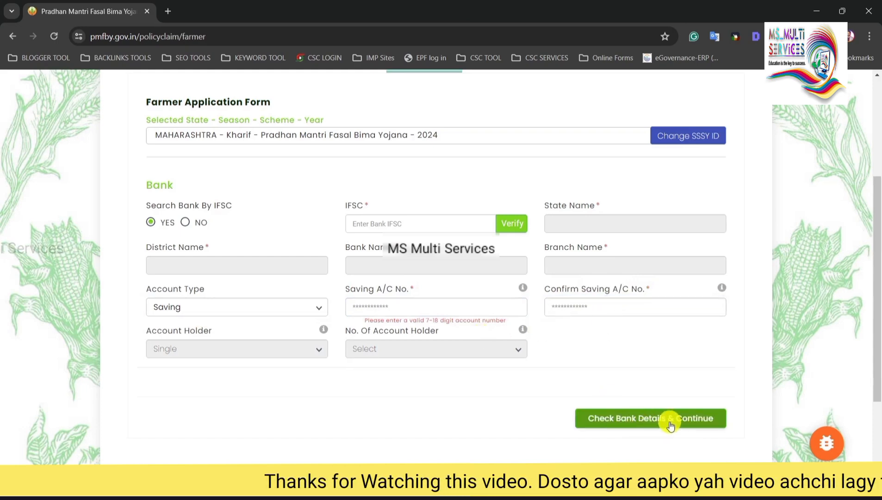
# Continue from the bank details to the Farmer Details section.
pyautogui.click(688, 426)
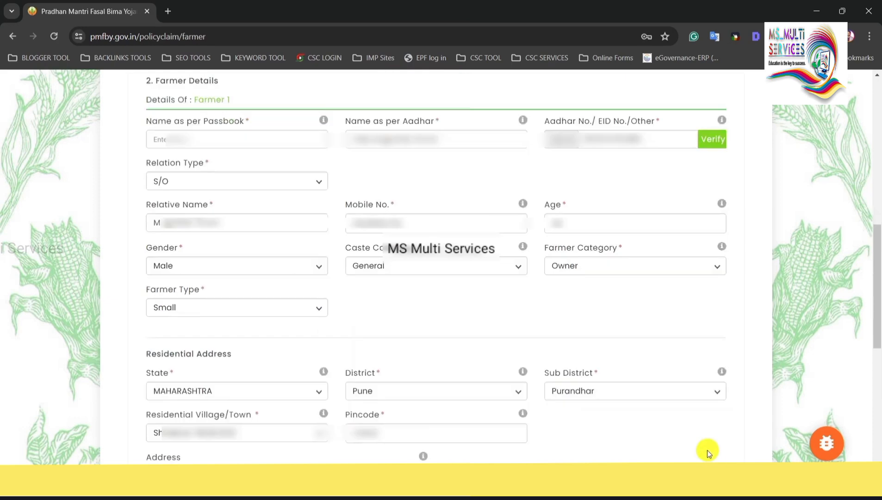
pyautogui.moveTo(154, 85); pyautogui.dragTo(211, 81)
pyautogui.moveTo(163, 127); pyautogui.dragTo(204, 120)
pyautogui.click(195, 123)
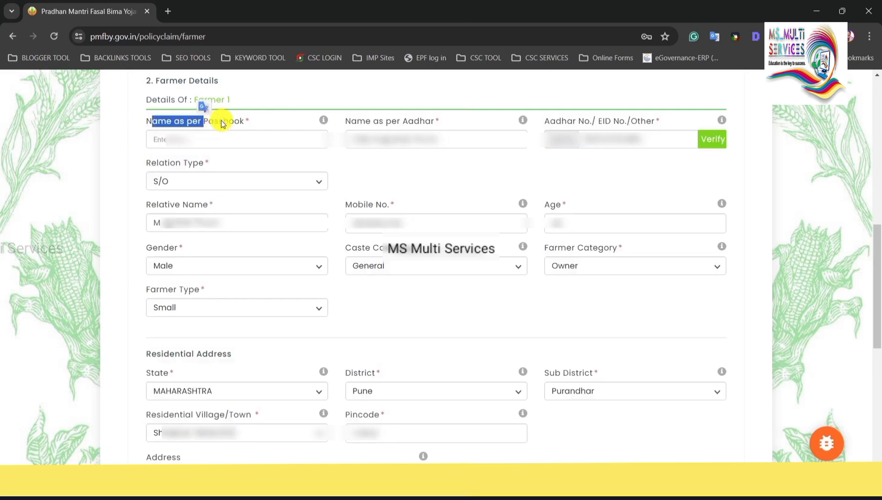
pyautogui.click(197, 138)
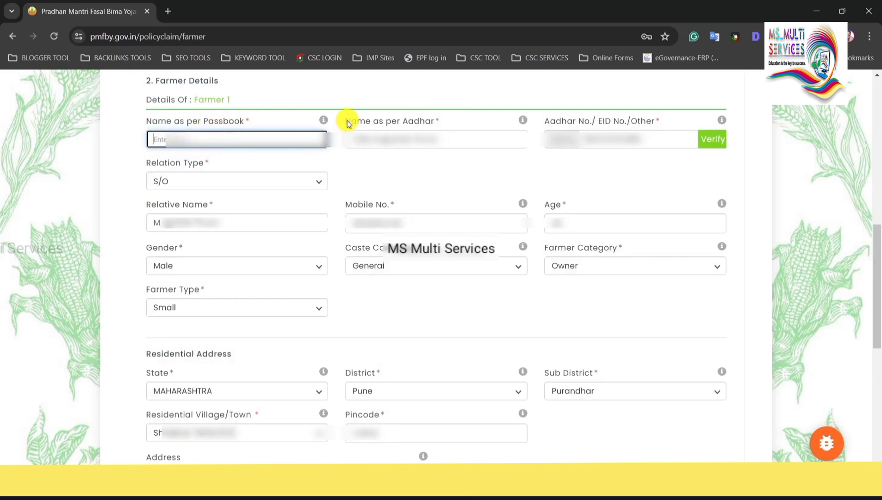
# Verify the farmer's Aadhaar number so name and address fields auto-fill.
pyautogui.moveTo(348, 124); pyautogui.dragTo(425, 123)
pyautogui.click(449, 140)
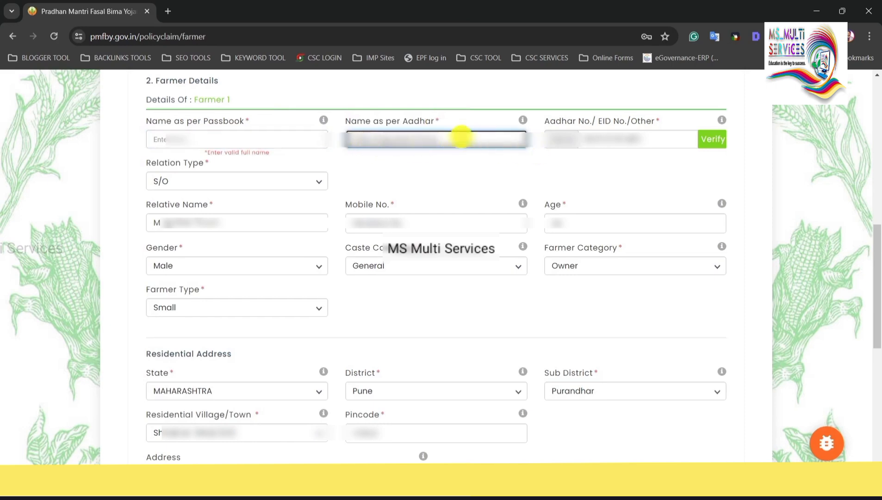
pyautogui.moveTo(443, 137); pyautogui.dragTo(323, 133)
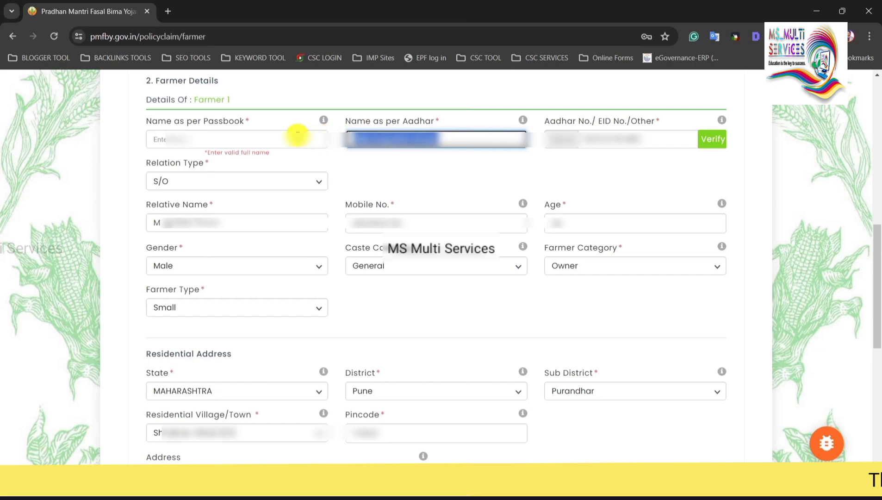
pyautogui.click(245, 127)
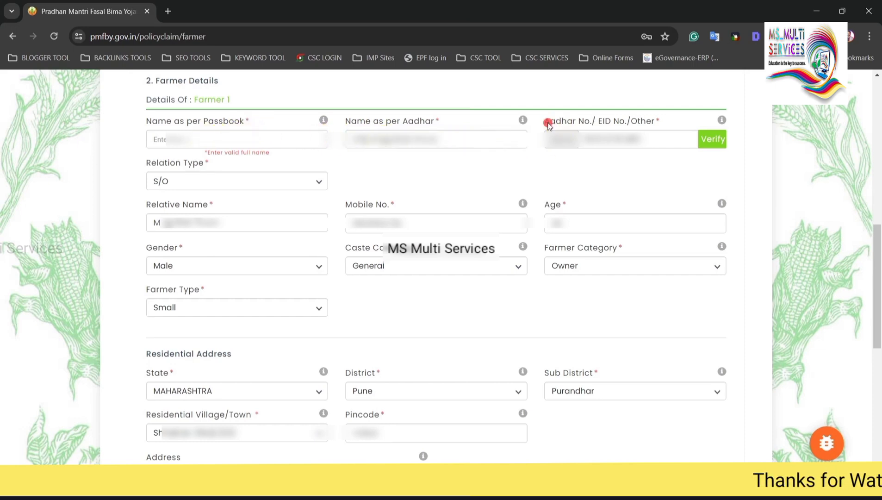
pyautogui.moveTo(592, 122); pyautogui.dragTo(596, 122)
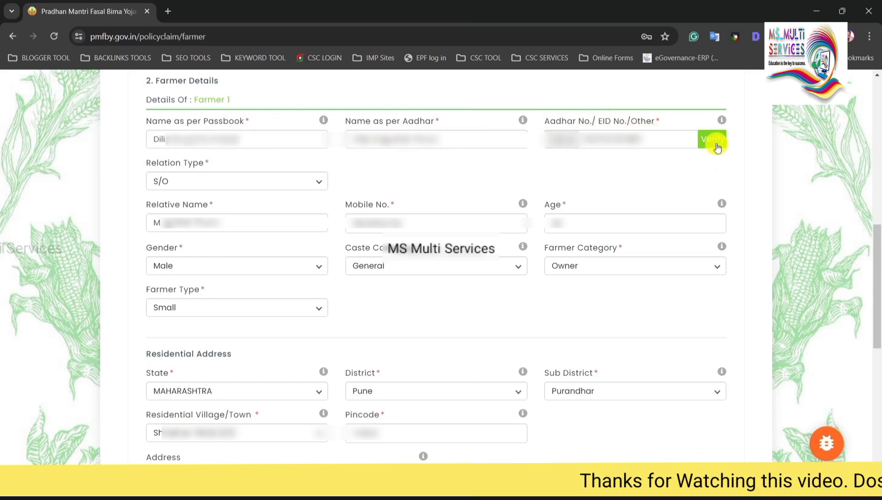
pyautogui.click(713, 140)
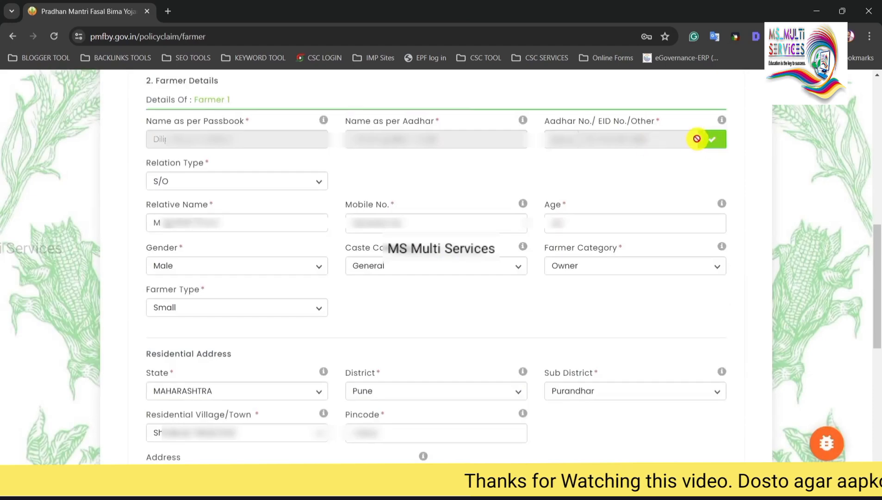
pyautogui.click(174, 180)
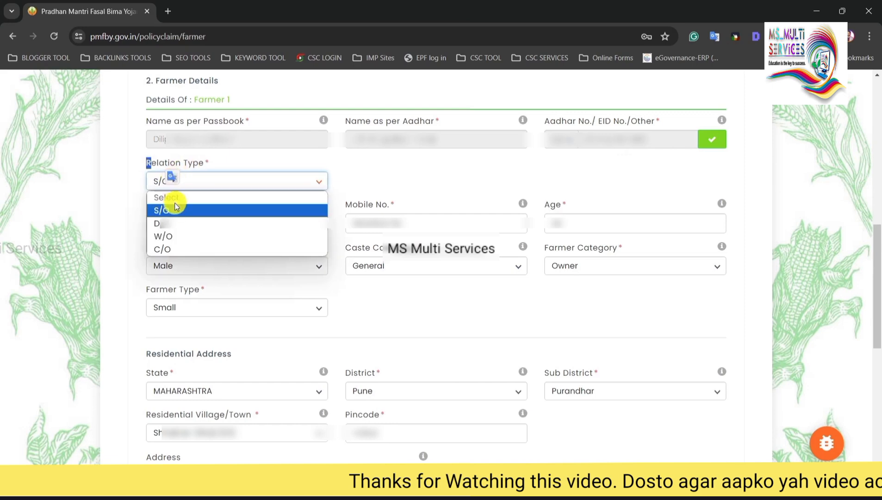
pyautogui.click(332, 192)
pyautogui.moveTo(147, 204); pyautogui.dragTo(186, 206)
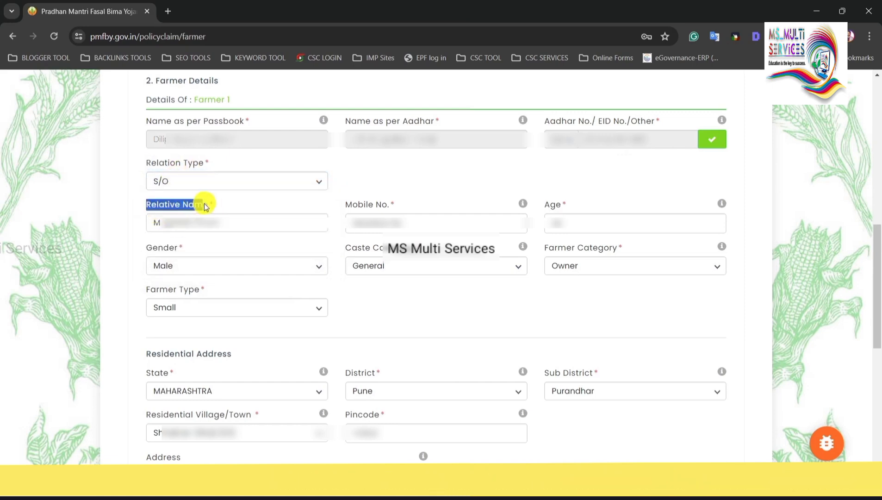
pyautogui.click(206, 205)
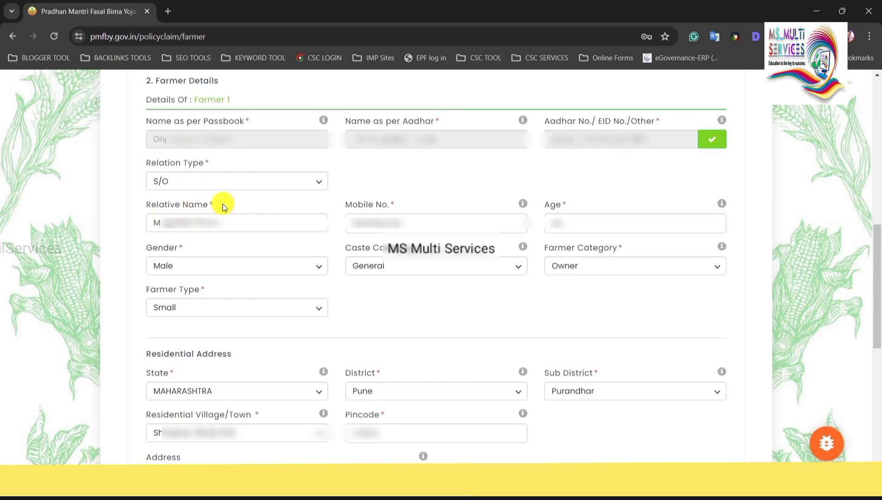
pyautogui.moveTo(154, 227); pyautogui.dragTo(216, 222)
pyautogui.click(234, 222)
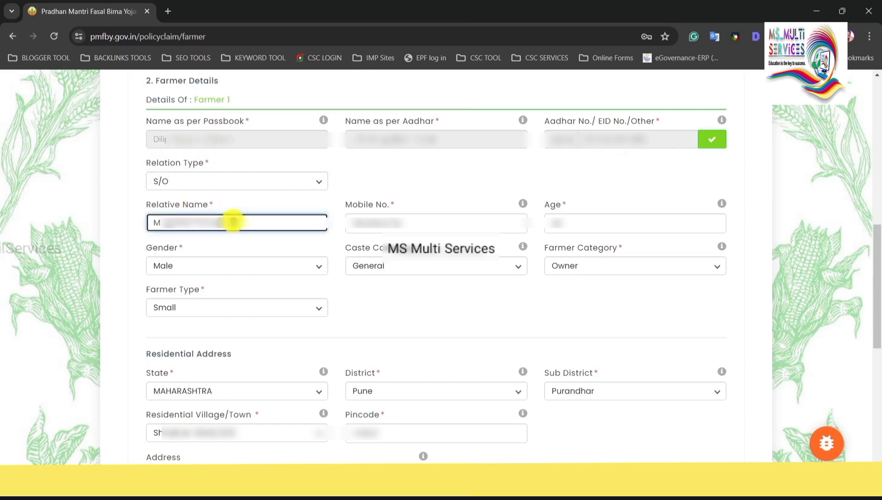
pyautogui.moveTo(342, 206); pyautogui.dragTo(375, 203)
pyautogui.click(404, 205)
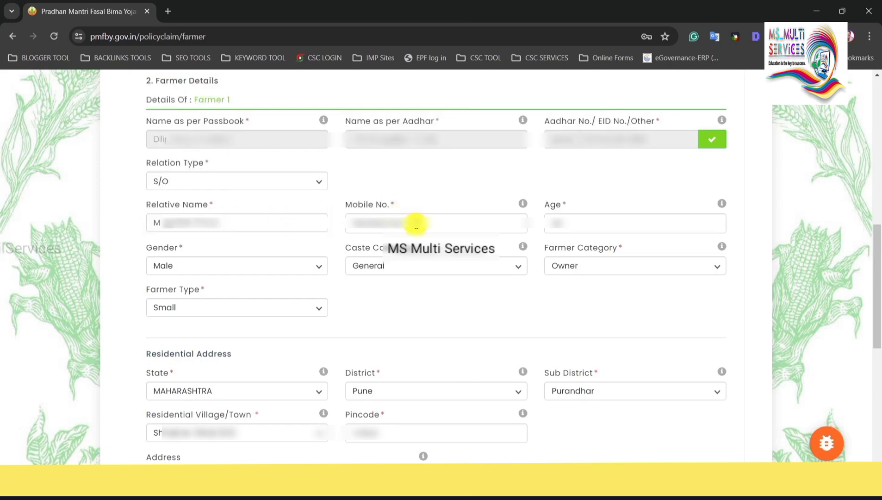
pyautogui.click(416, 223)
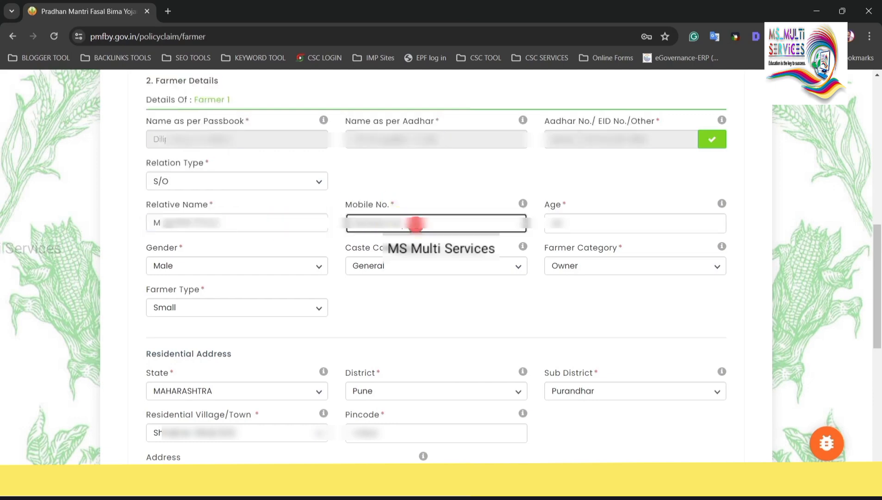
pyautogui.click(566, 218)
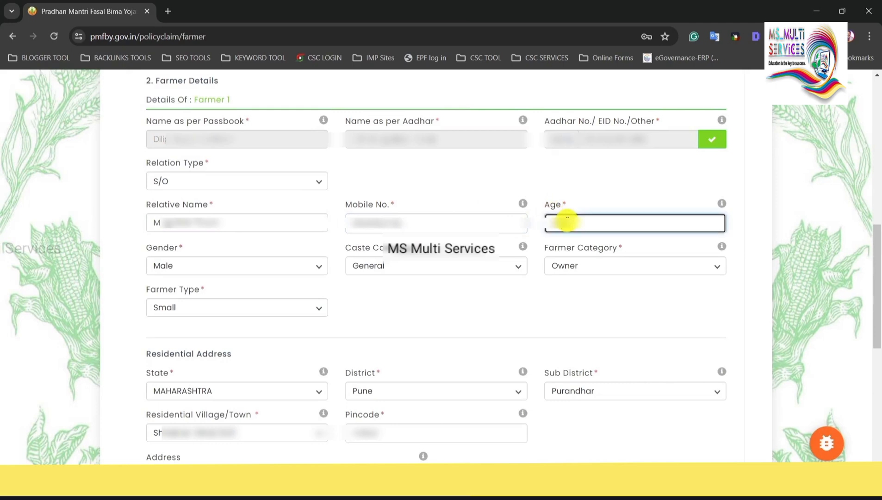
pyautogui.moveTo(147, 249); pyautogui.dragTo(163, 248)
pyautogui.click(304, 274)
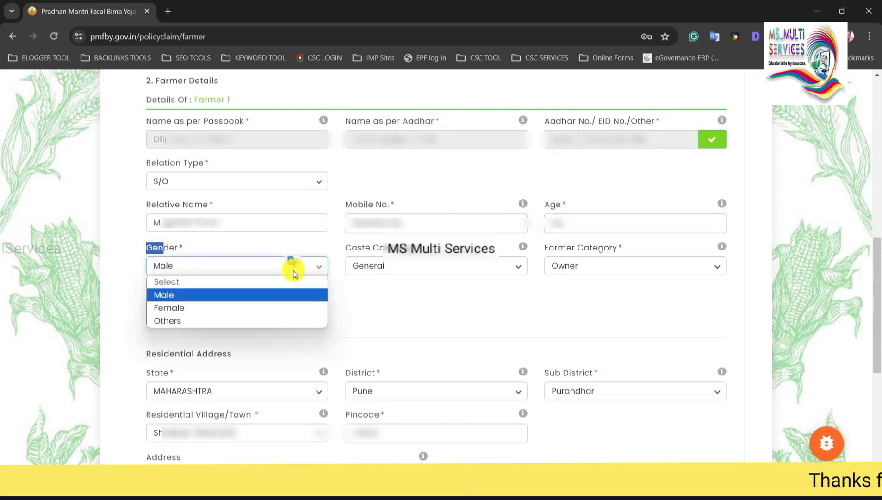
pyautogui.click(217, 294)
pyautogui.click(382, 287)
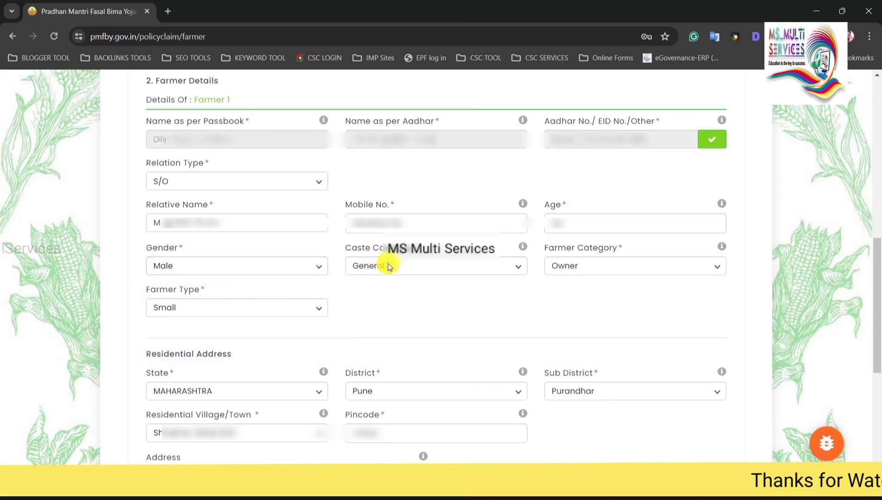
pyautogui.click(389, 267)
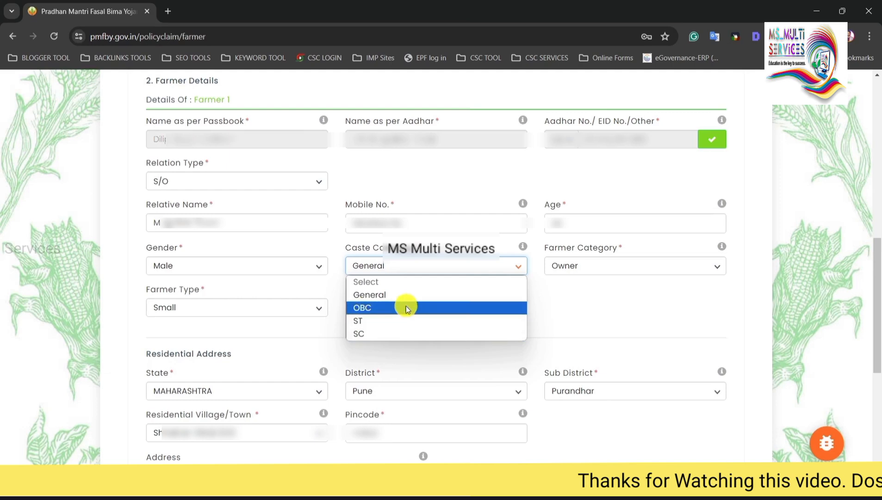
pyautogui.click(378, 299)
pyautogui.click(389, 269)
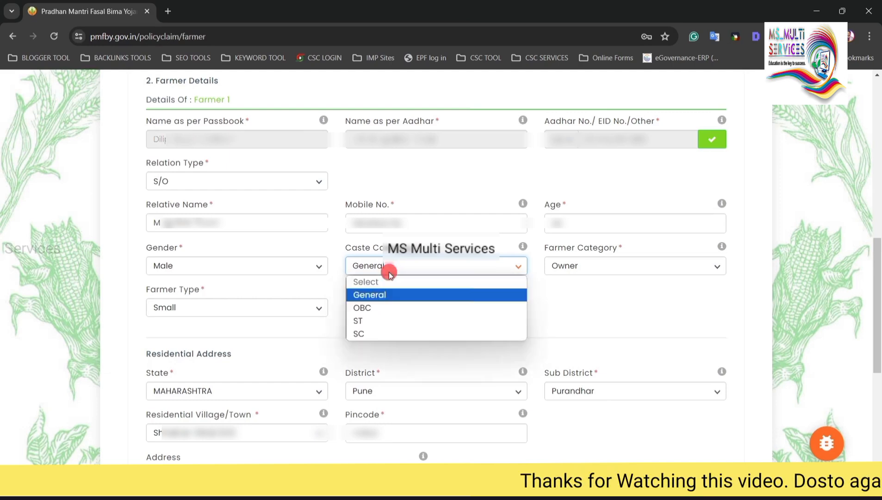
pyautogui.click(387, 296)
pyautogui.moveTo(549, 249); pyautogui.dragTo(607, 251)
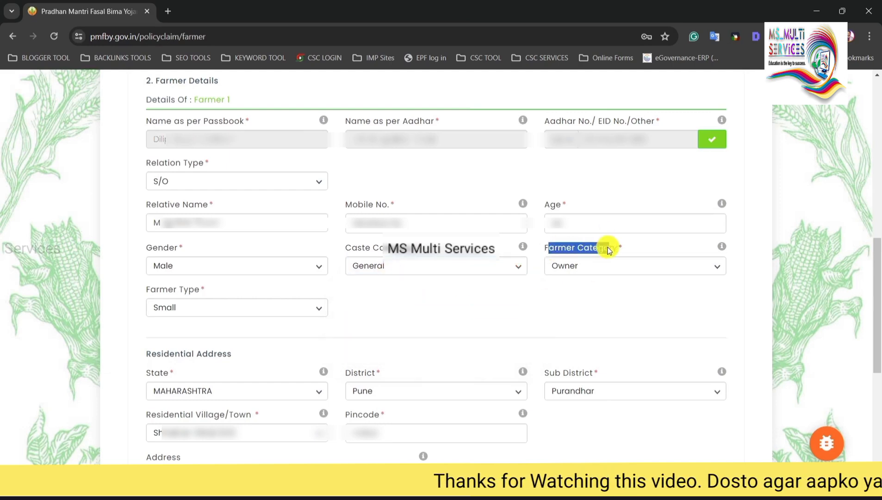
pyautogui.click(571, 270)
pyautogui.click(571, 295)
pyautogui.click(582, 262)
pyautogui.click(573, 296)
pyautogui.click(575, 270)
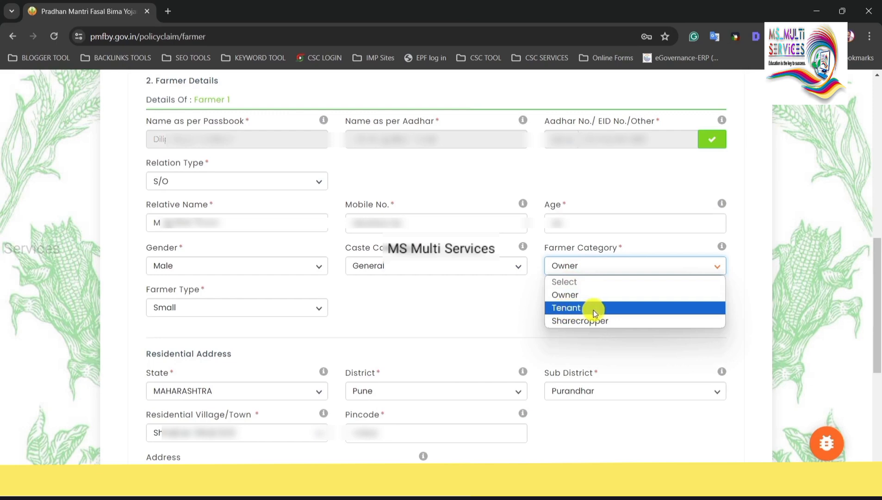
pyautogui.click(567, 310)
pyautogui.click(596, 265)
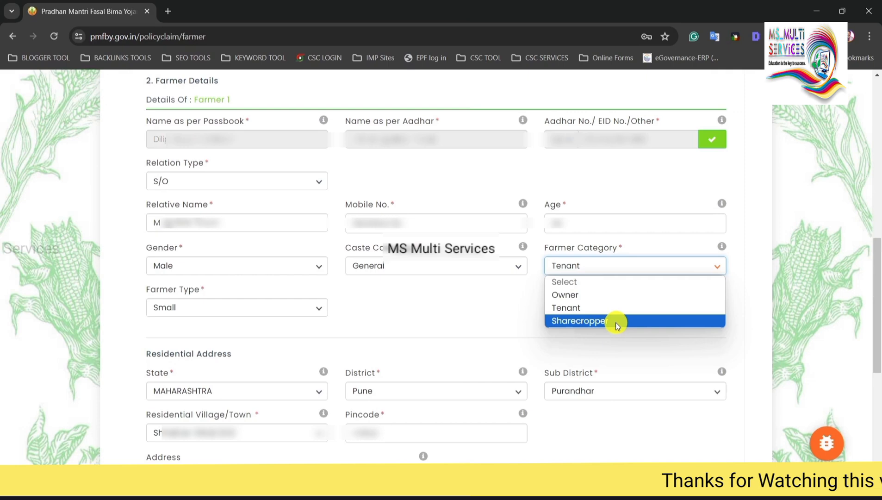
pyautogui.click(616, 322)
pyautogui.click(582, 275)
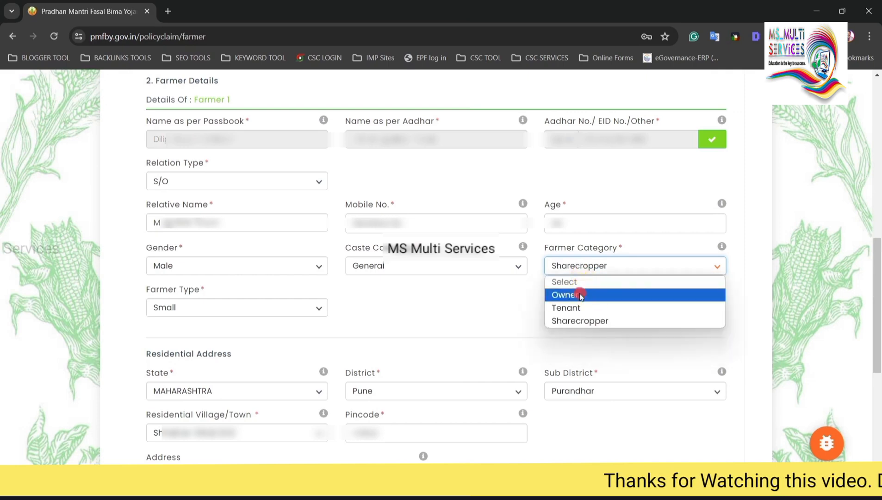
pyautogui.click(579, 293)
pyautogui.moveTo(147, 291); pyautogui.dragTo(202, 291)
pyautogui.click(193, 295)
pyautogui.click(208, 309)
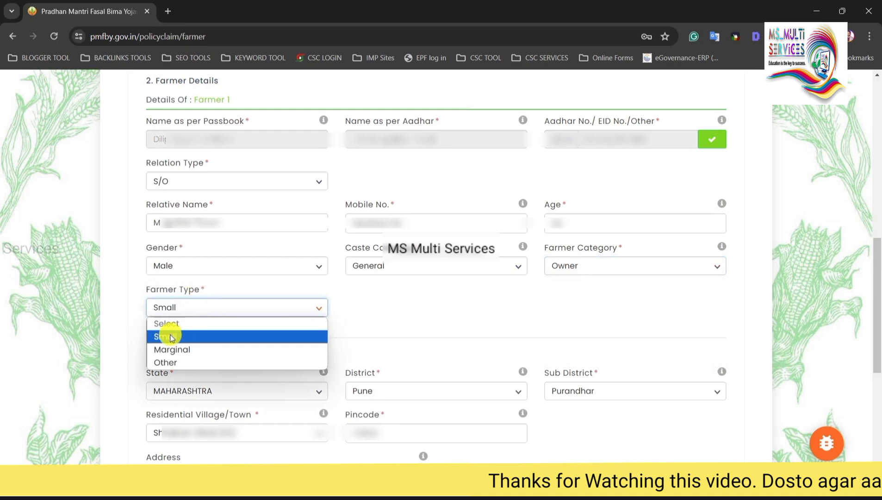
pyautogui.click(195, 337)
pyautogui.click(206, 314)
pyautogui.click(191, 336)
pyautogui.click(190, 309)
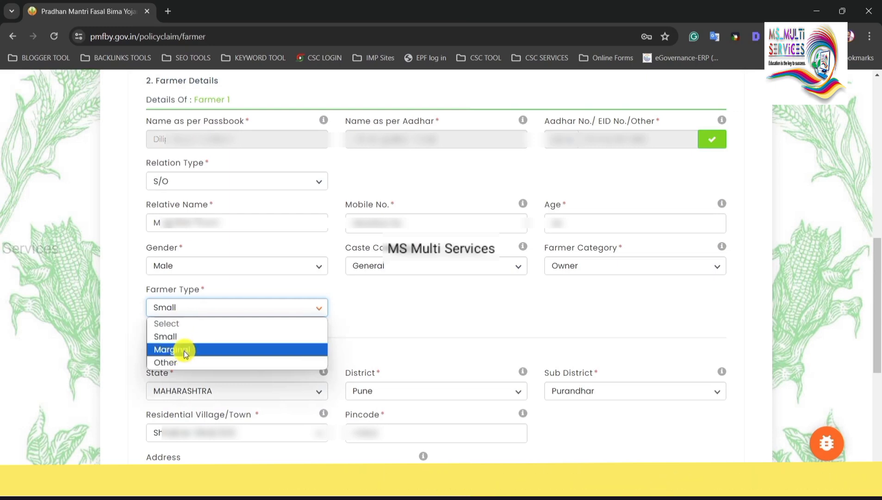
pyautogui.click(185, 349)
pyautogui.click(210, 314)
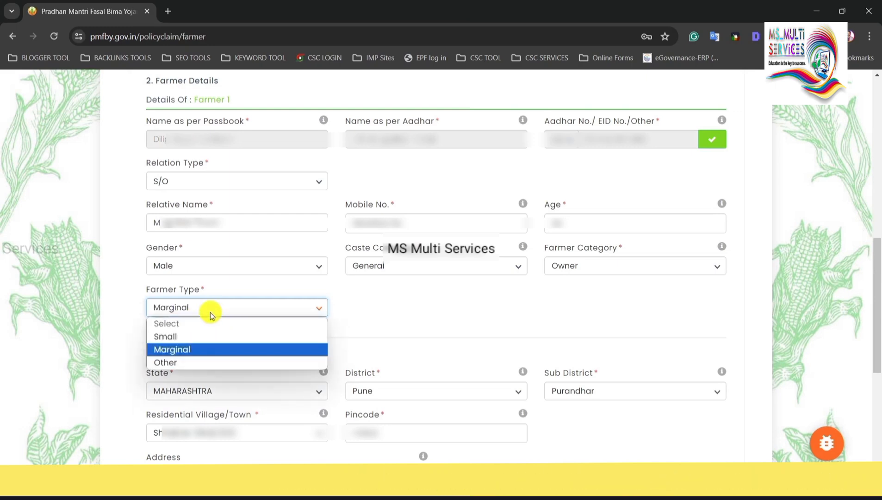
pyautogui.click(201, 359)
pyautogui.click(194, 304)
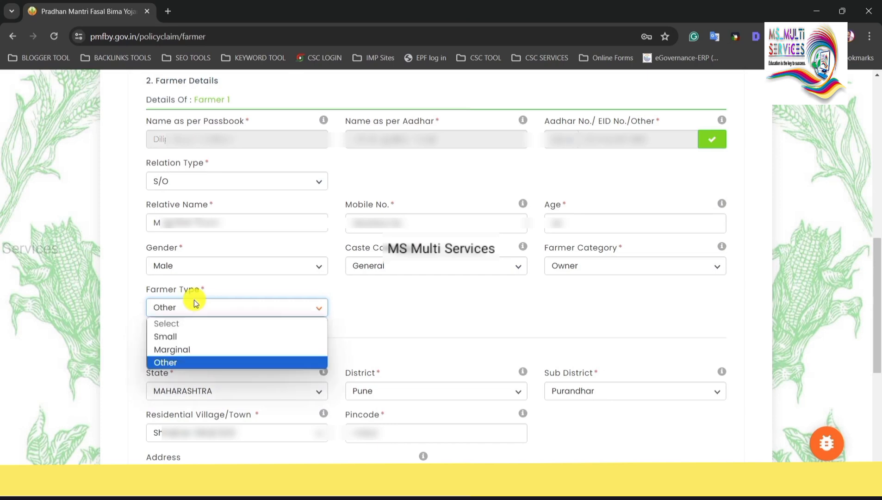
pyautogui.click(182, 337)
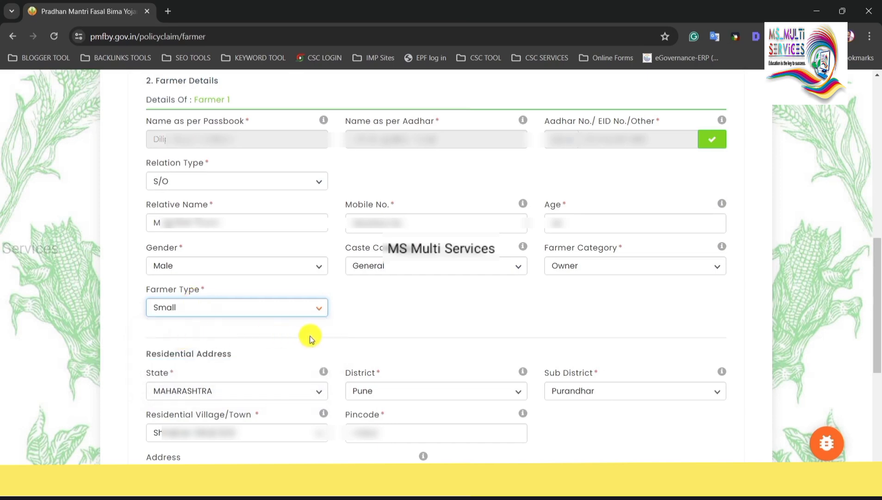
pyautogui.moveTo(148, 354); pyautogui.dragTo(247, 354)
pyautogui.click(243, 374)
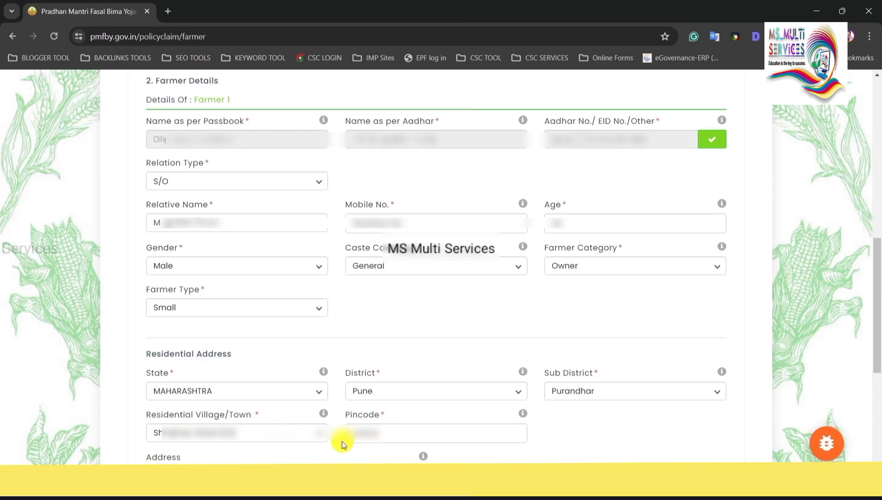
pyautogui.moveTo(152, 457); pyautogui.dragTo(198, 461)
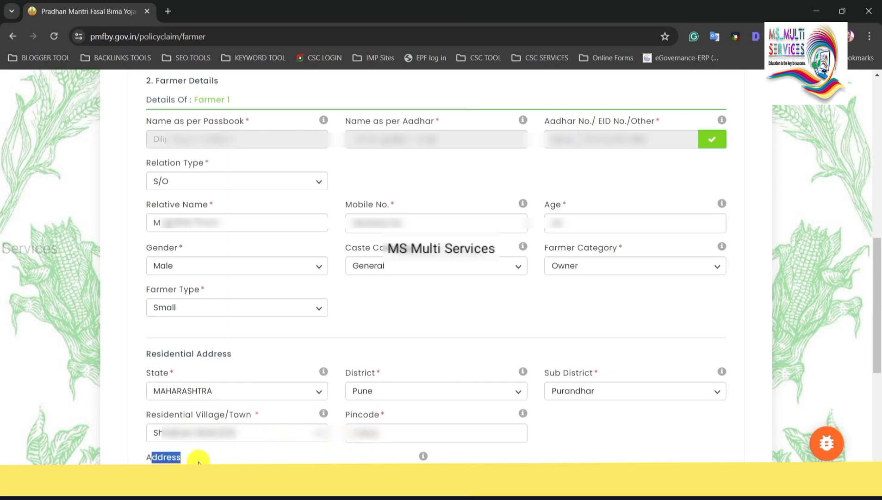
pyautogui.click(380, 458)
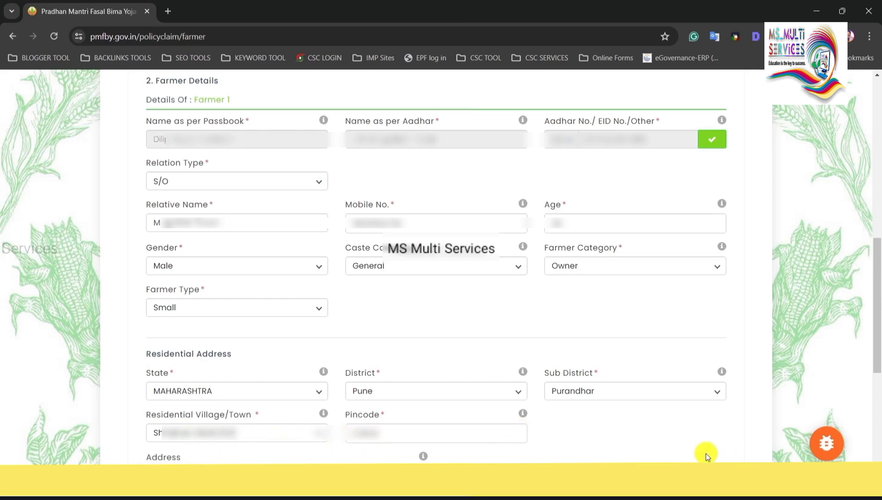
# Go through the Nominee Details fields, keeping S/O as the nominee relationship.
pyautogui.scroll(-8, 711, 461)
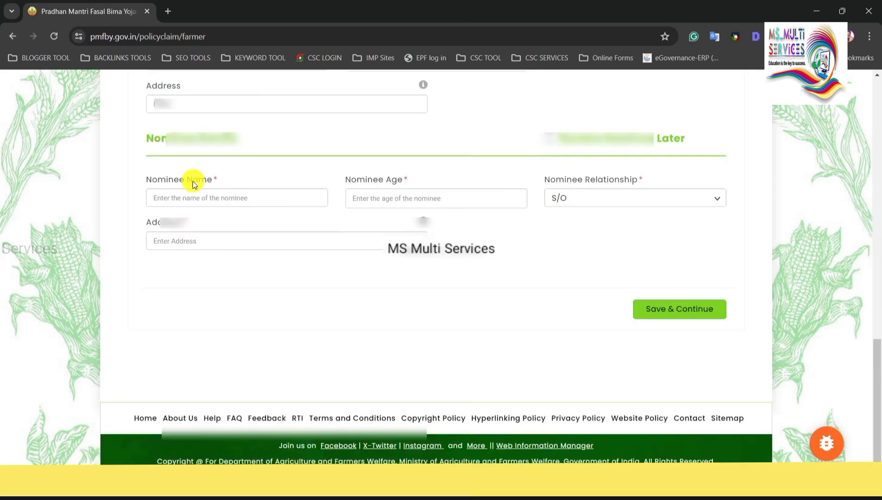
pyautogui.moveTo(153, 180); pyautogui.dragTo(180, 181)
pyautogui.click(208, 182)
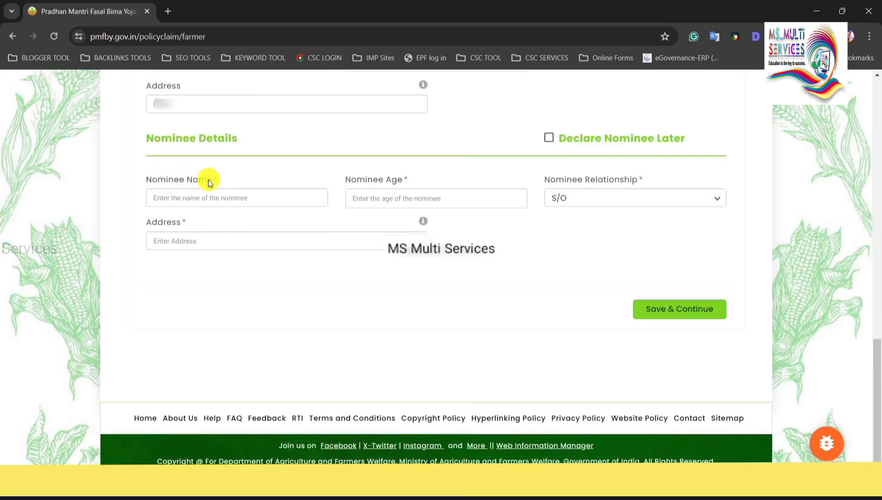
pyautogui.click(361, 185)
pyautogui.click(439, 197)
pyautogui.click(605, 202)
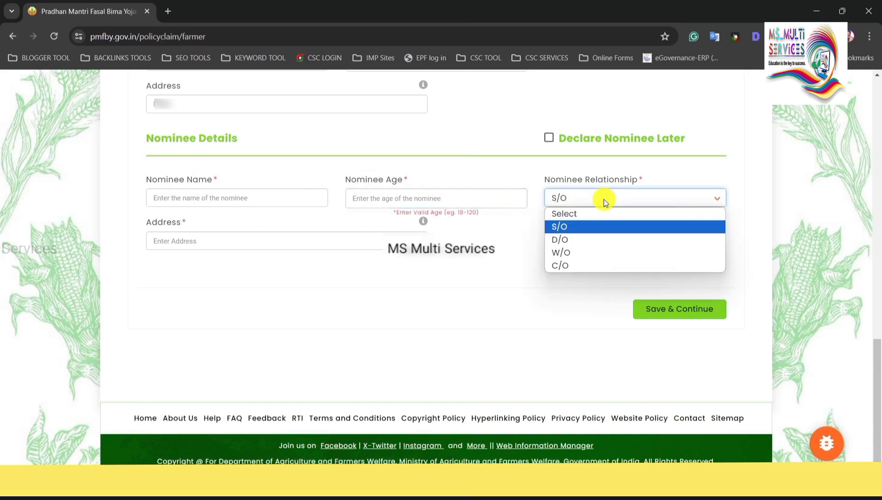
pyautogui.click(577, 225)
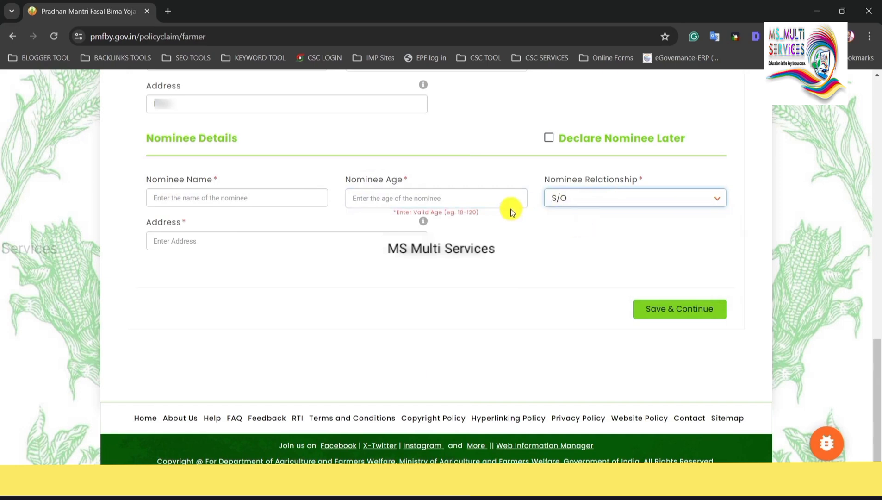
pyautogui.click(171, 238)
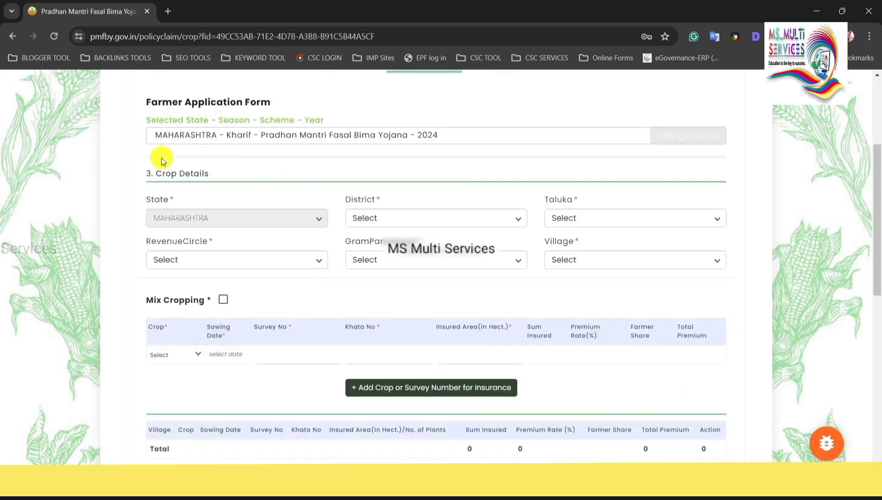
# Choose District Pune and Taluka Purandhar in Crop Details.
pyautogui.moveTo(152, 173); pyautogui.dragTo(223, 173)
pyautogui.click(237, 174)
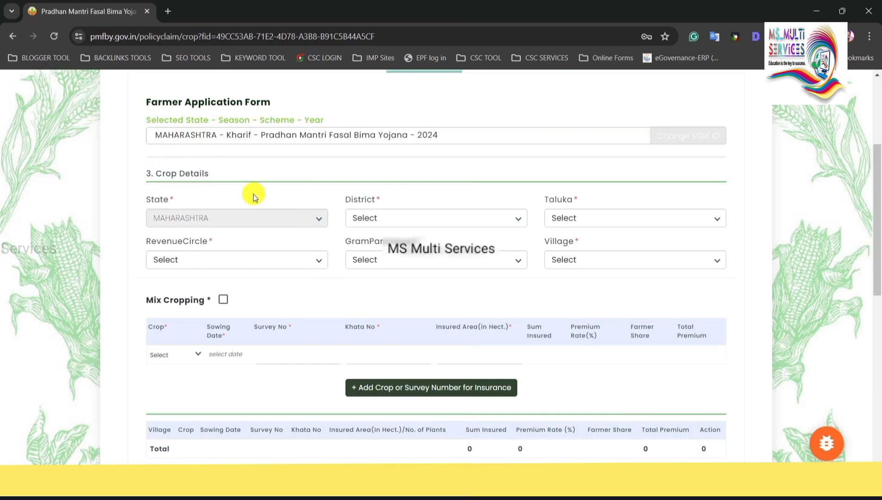
pyautogui.moveTo(160, 175); pyautogui.dragTo(222, 174)
pyautogui.click(234, 175)
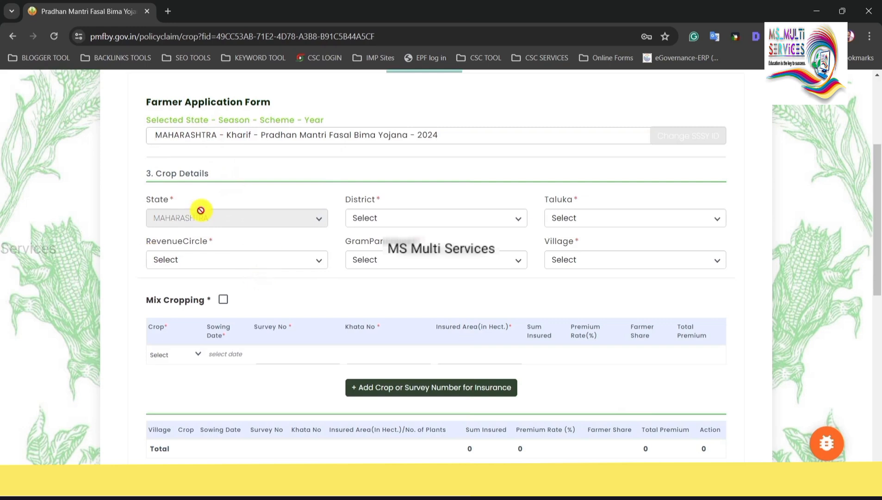
pyautogui.click(373, 222)
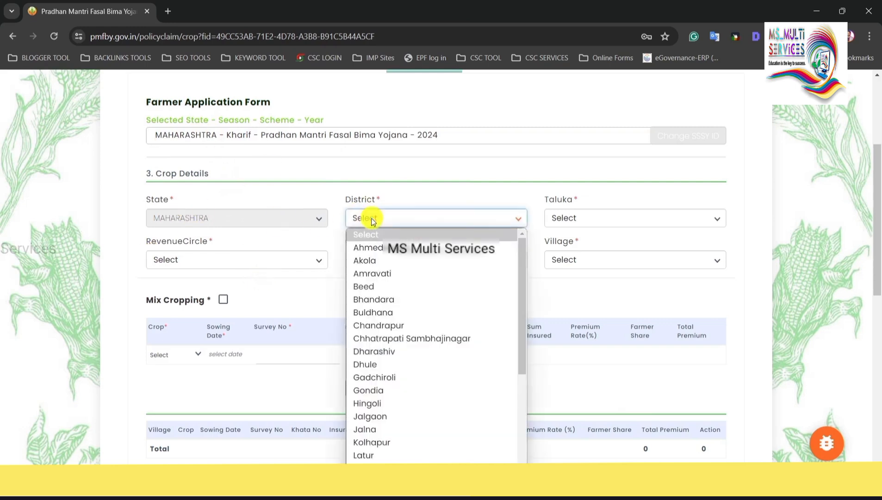
pyautogui.press('p')
pyautogui.press('p')
pyautogui.press('p')
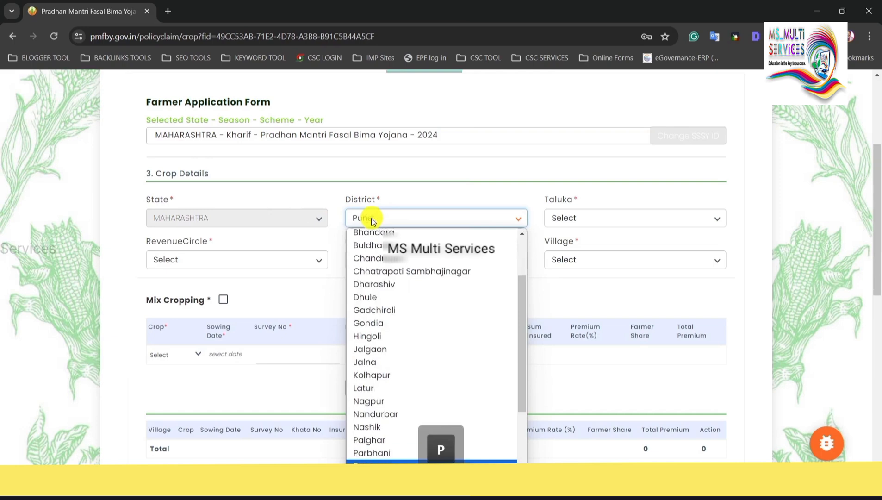
pyautogui.press('Return')
pyautogui.click(581, 216)
pyautogui.press('p')
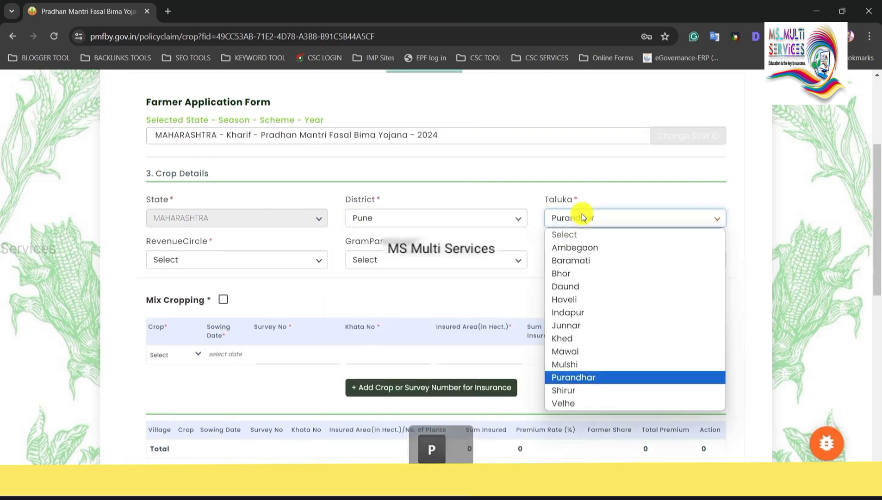
pyautogui.press('Return')
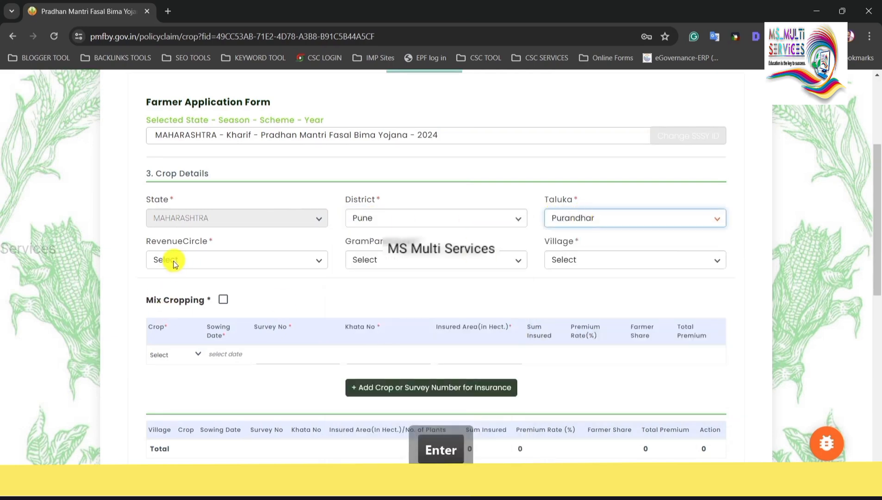
# Choose Valha as the Revenue Circle, leaving Gram Panchayat unselected.
pyautogui.moveTo(145, 238); pyautogui.dragTo(228, 241)
pyautogui.click(213, 261)
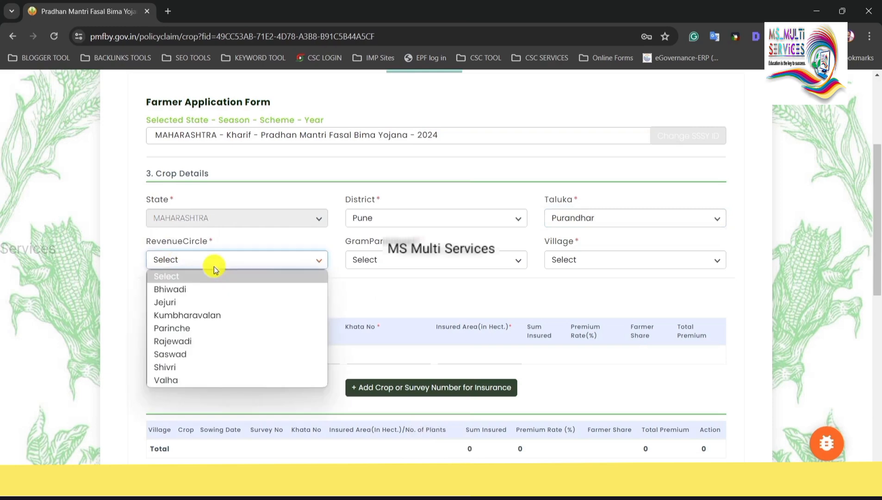
pyautogui.click(210, 380)
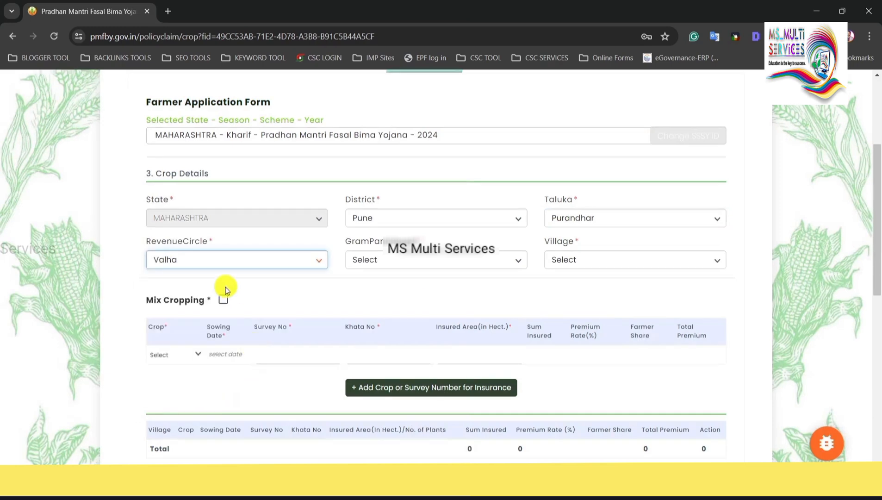
pyautogui.moveTo(345, 241); pyautogui.dragTo(427, 238)
pyautogui.click(432, 245)
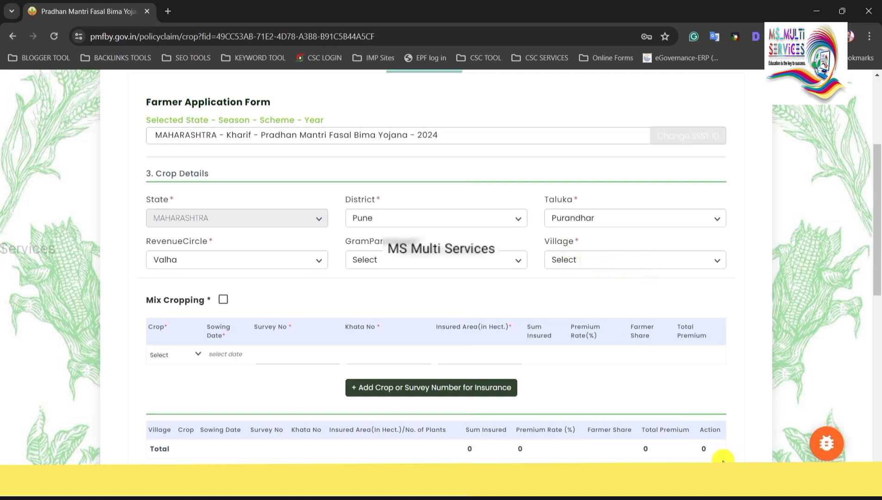
# Turn on Mix Cropping with Pearl Millet (Bajra) and Groundnut (Pea Nut) as crops.
pyautogui.scroll(-2, 726, 458)
pyautogui.moveTo(406, 165); pyautogui.dragTo(431, 168)
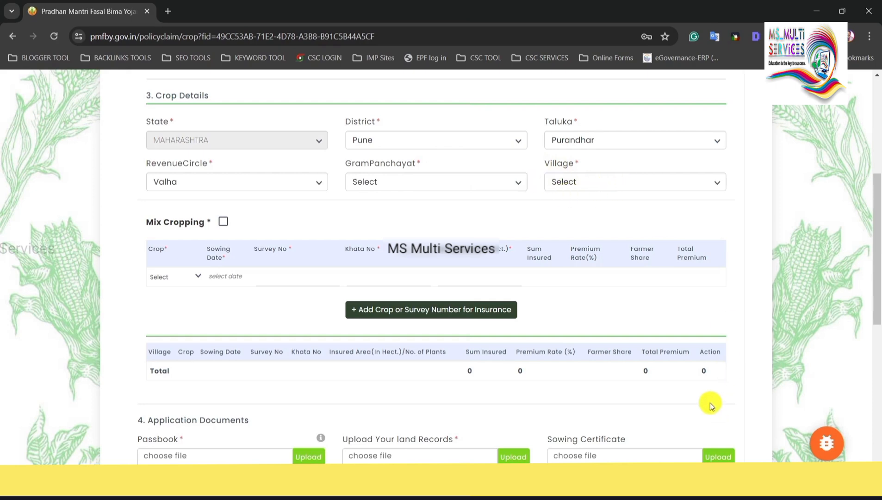
pyautogui.scroll(-4, 256, 140)
pyautogui.scroll(1, 258, 142)
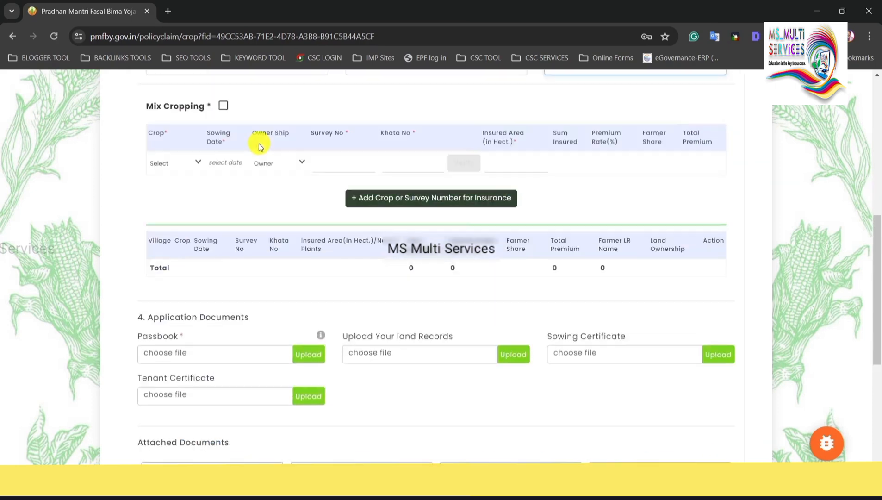
pyautogui.moveTo(148, 110); pyautogui.dragTo(193, 109)
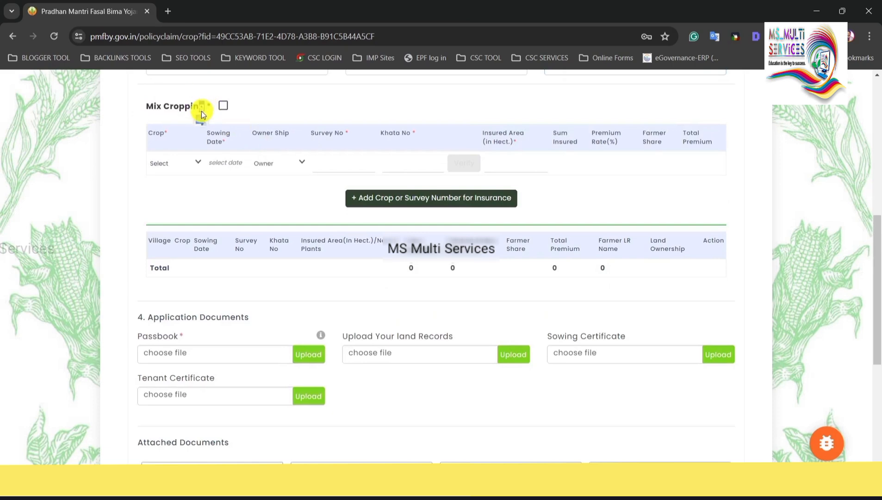
pyautogui.moveTo(209, 107); pyautogui.dragTo(158, 109)
pyautogui.click(160, 110)
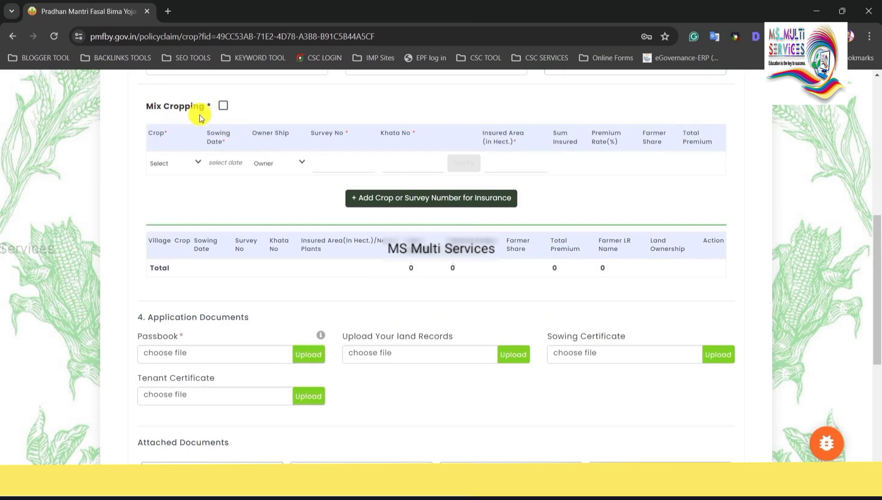
pyautogui.click(223, 108)
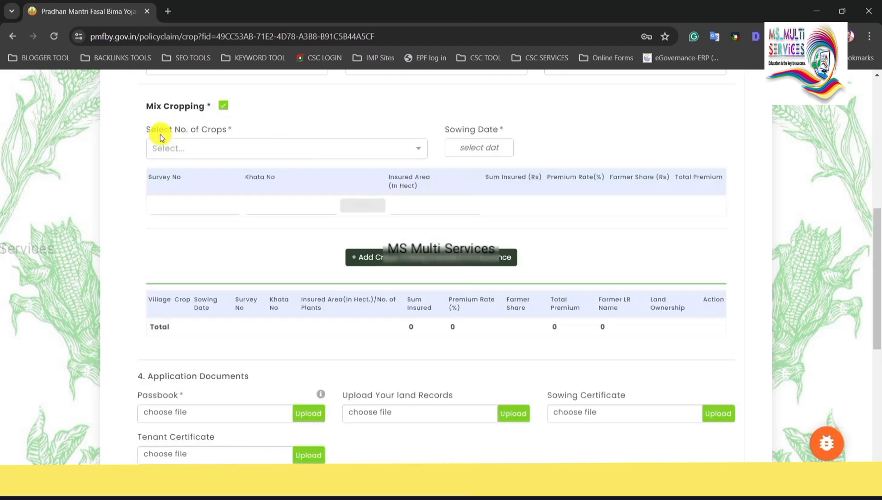
pyautogui.click(244, 150)
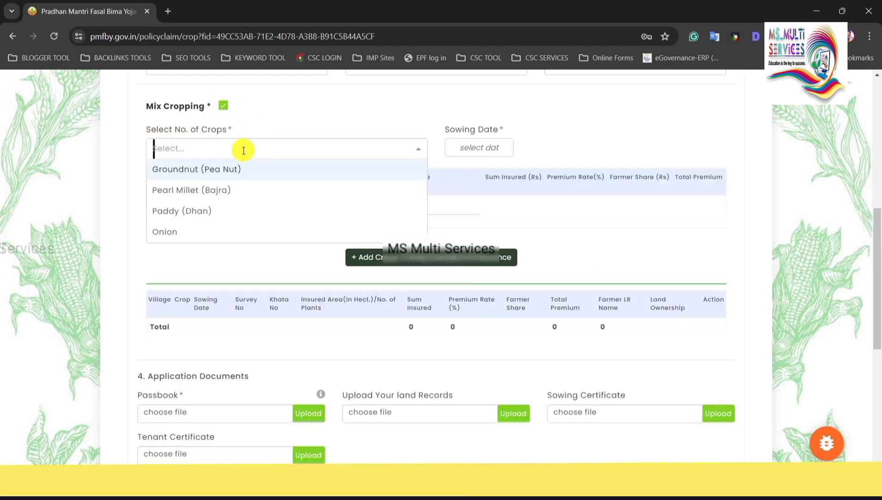
pyautogui.click(225, 191)
pyautogui.click(267, 150)
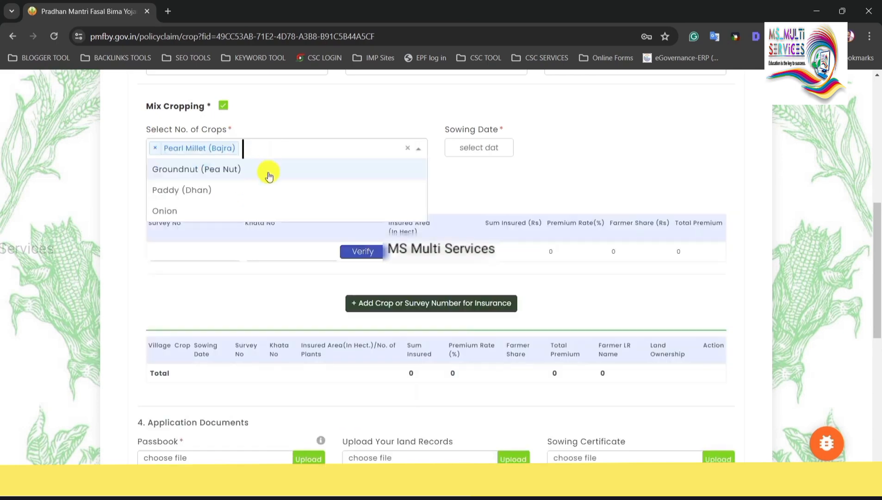
pyautogui.click(269, 173)
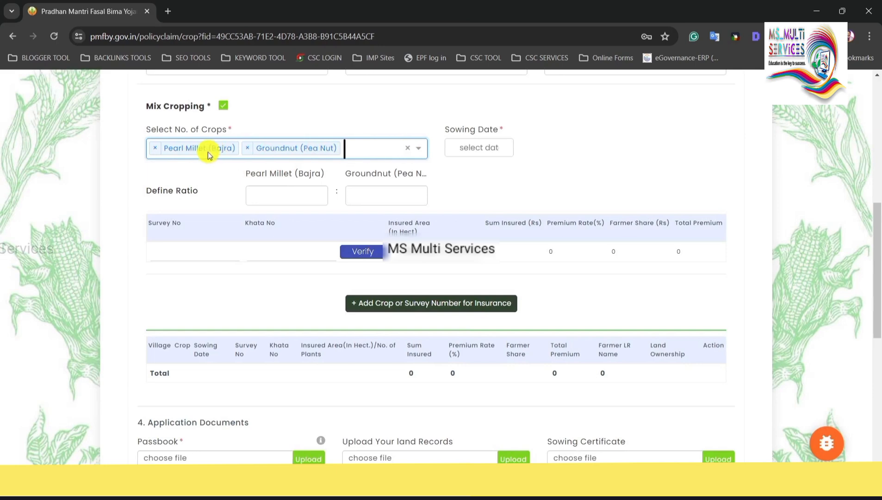
pyautogui.click(364, 131)
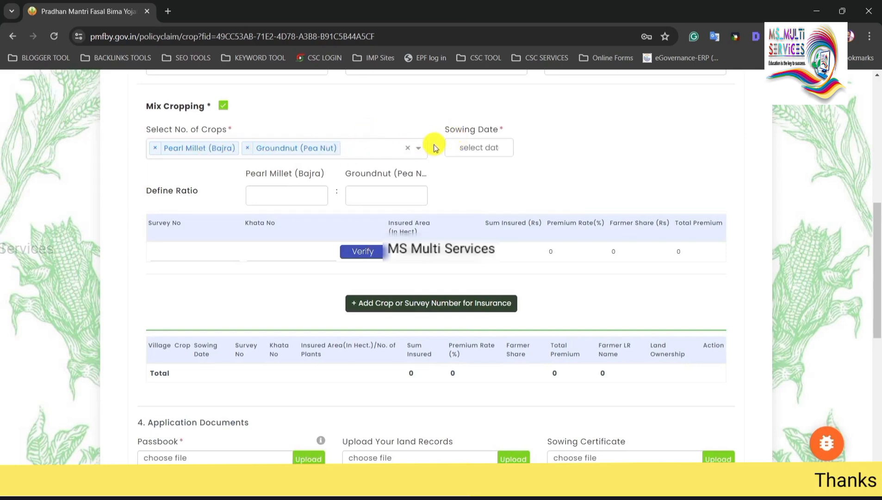
# Set the sowing date to 15 June 2024 and move to the Define Ratio fields.
pyautogui.click(484, 146)
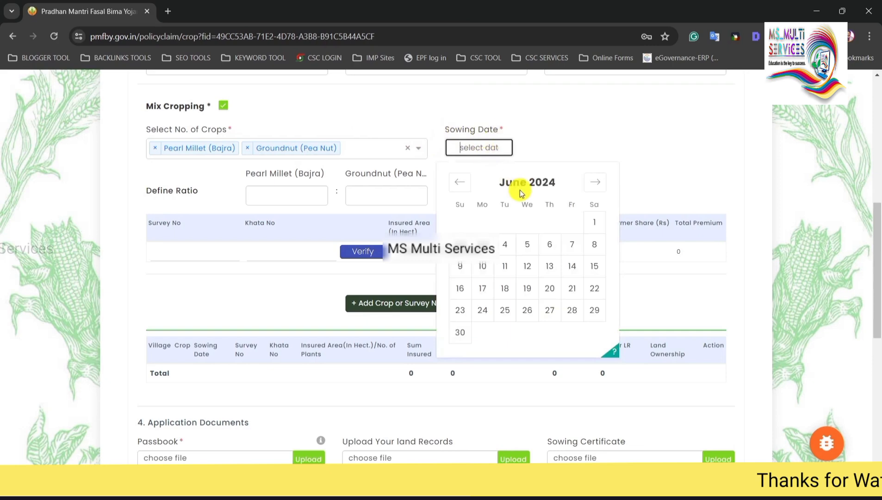
pyautogui.click(593, 267)
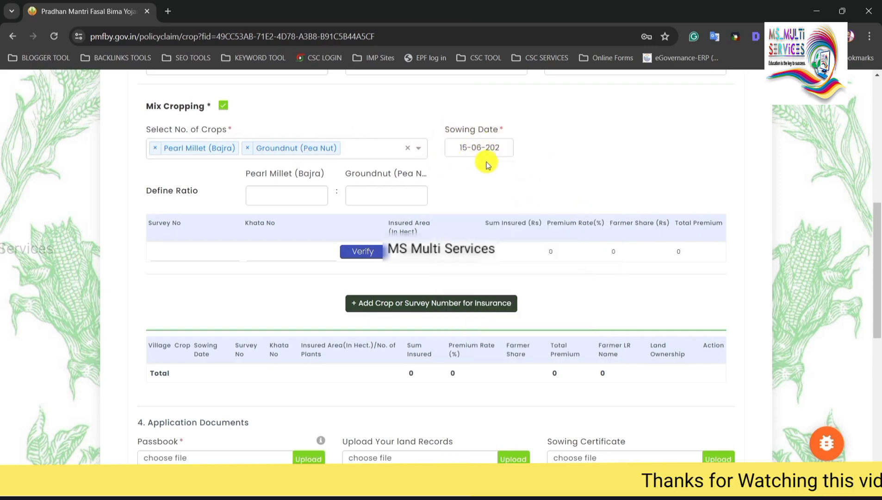
pyautogui.moveTo(158, 192); pyautogui.dragTo(201, 192)
pyautogui.click(220, 192)
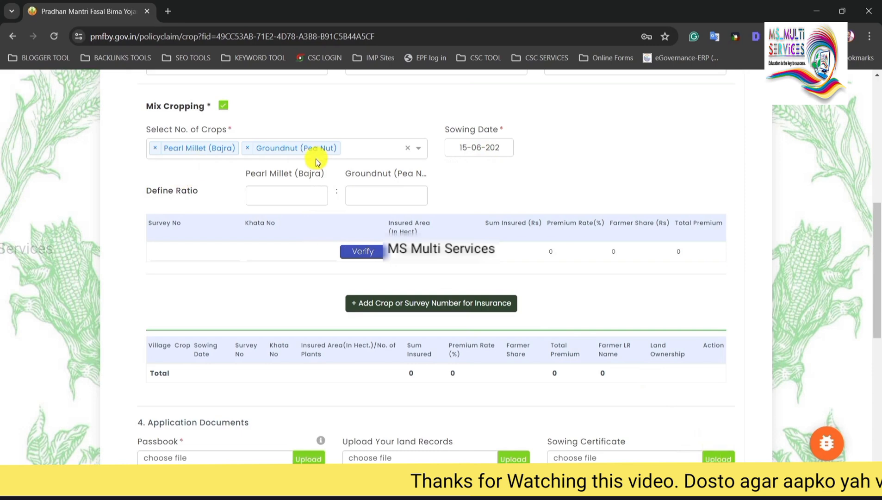
pyautogui.moveTo(267, 175); pyautogui.dragTo(401, 178)
pyautogui.click(411, 211)
# Open Ratio calculator.xlsb from the 'my csc pik vima' folder.
pyautogui.click(409, 202)
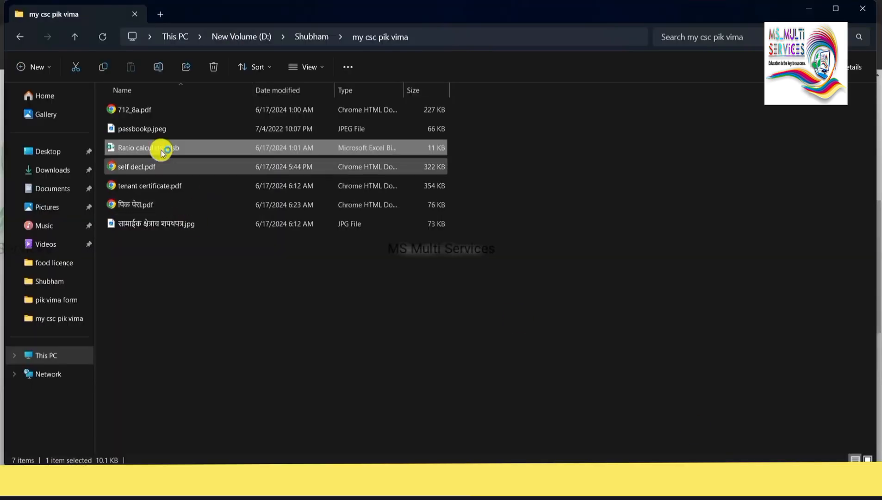
pyautogui.doubleClick(173, 151)
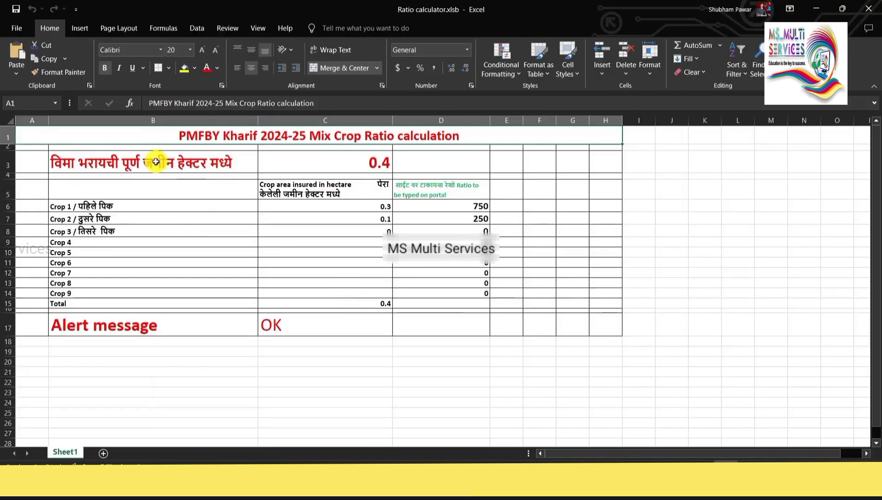
# Enter total insured area 0.7 and 0.35 hectares for each crop.
pyautogui.click(76, 167)
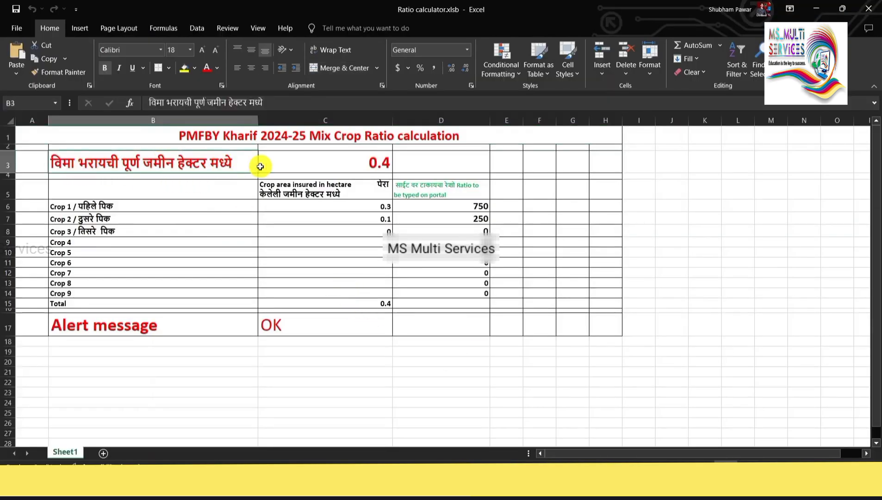
pyautogui.click(369, 163)
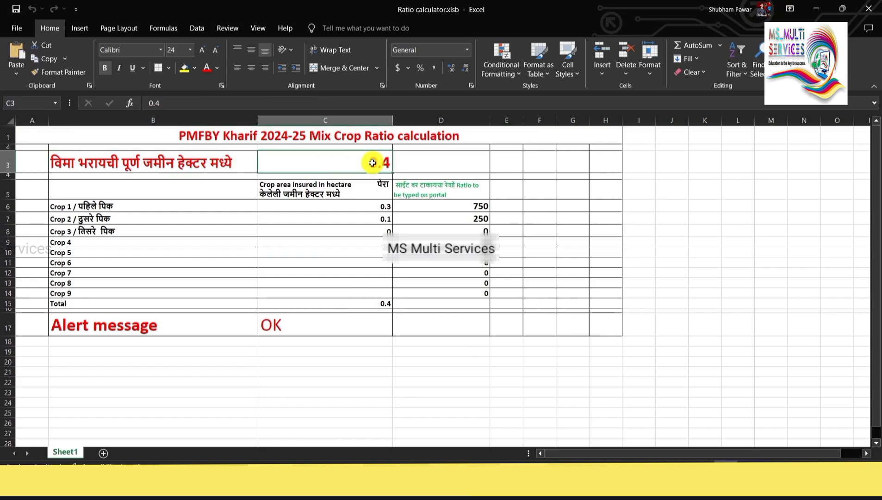
pyautogui.write('0')
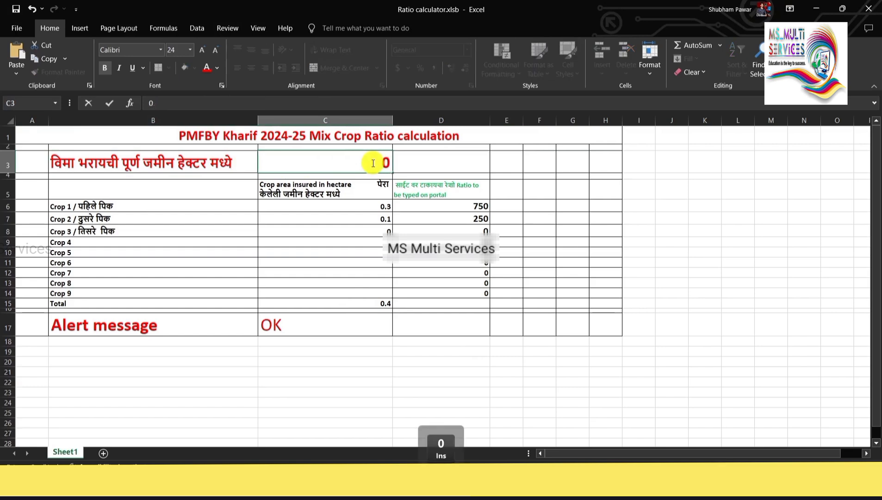
pyautogui.write('.75')
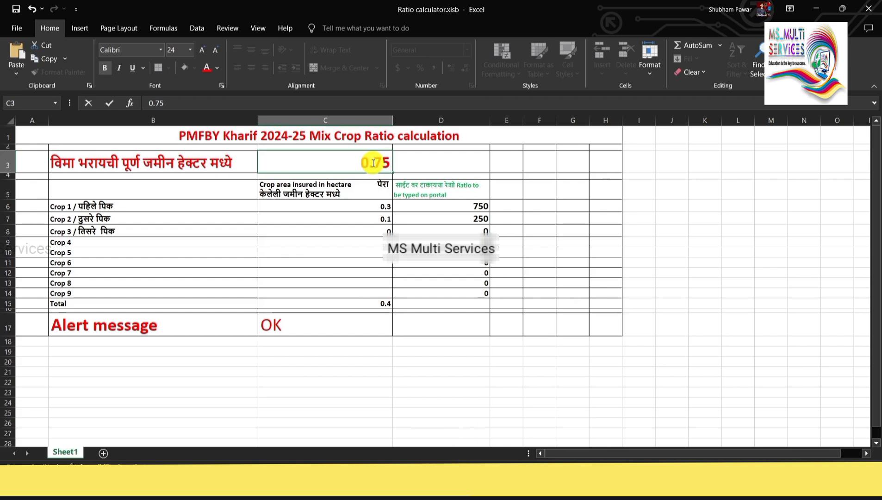
pyautogui.press('BackSpace')
pyautogui.write('0')
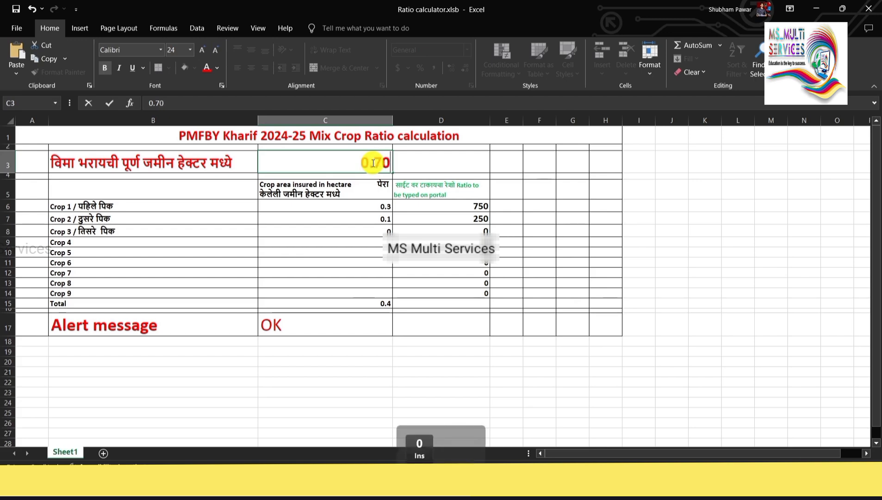
pyautogui.click(109, 207)
pyautogui.click(354, 208)
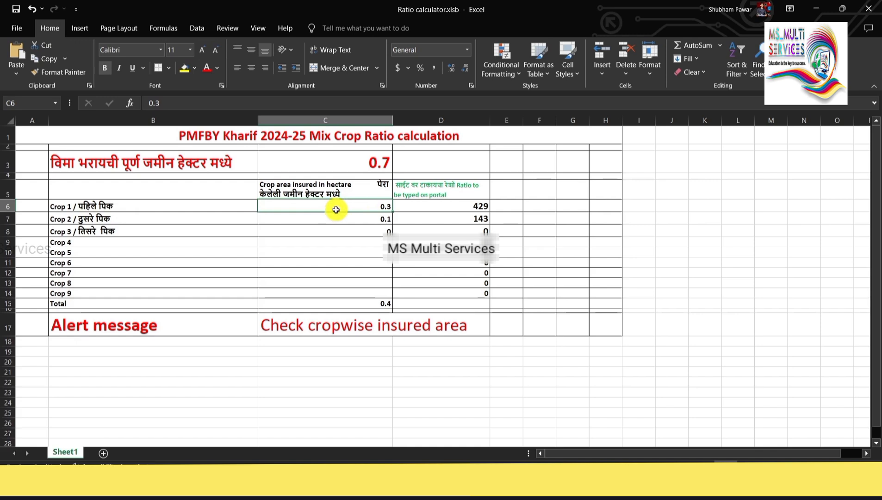
pyautogui.write('0.')
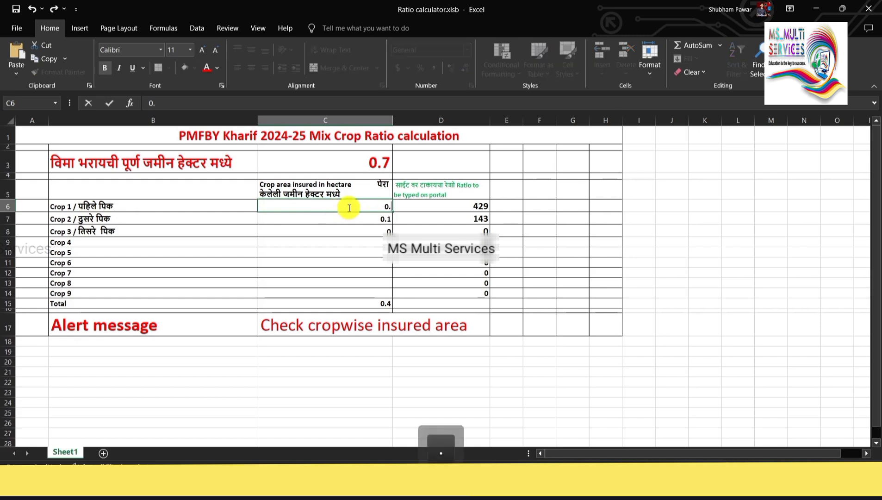
pyautogui.click(185, 221)
pyautogui.click(361, 218)
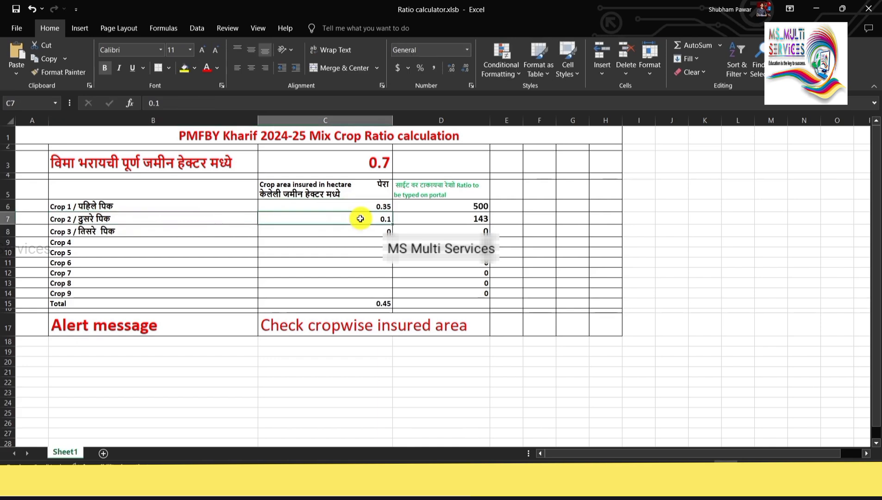
pyautogui.write('0.35')
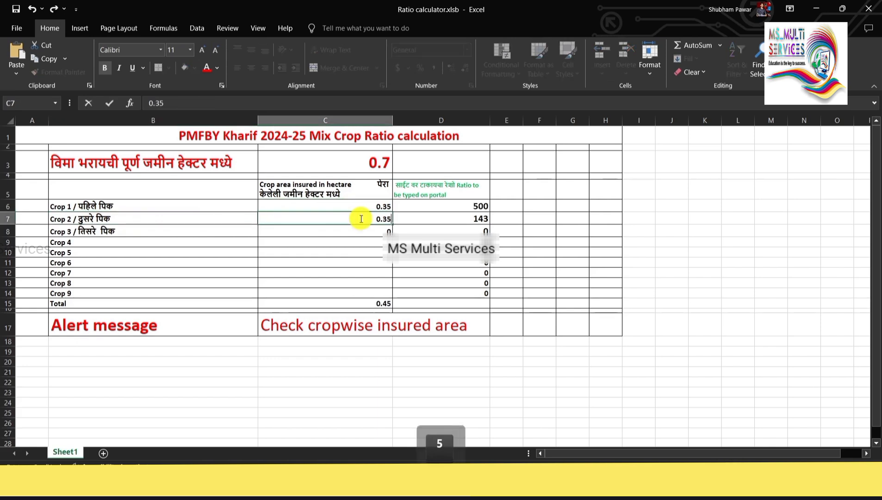
pyautogui.click(361, 238)
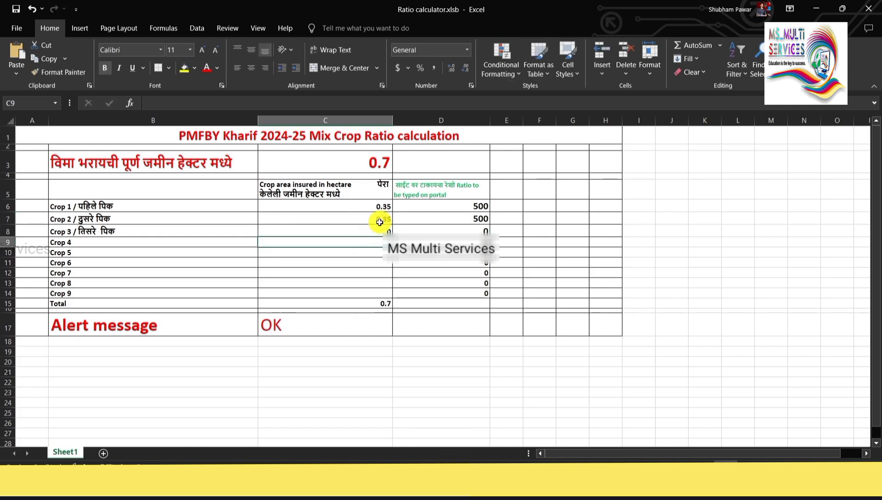
# Check the C15 total, C17 alert and ratio formulas giving 500 each, then return to PMFBY.
pyautogui.click(372, 206)
pyautogui.click(371, 219)
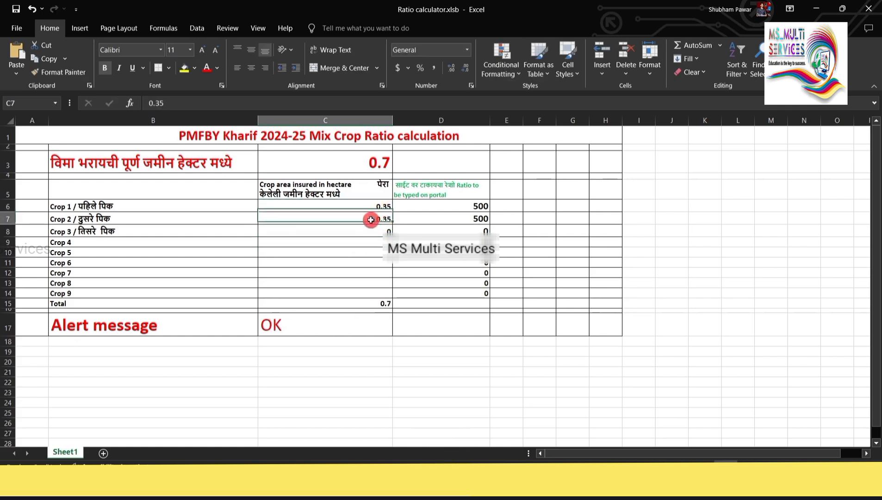
pyautogui.click(373, 164)
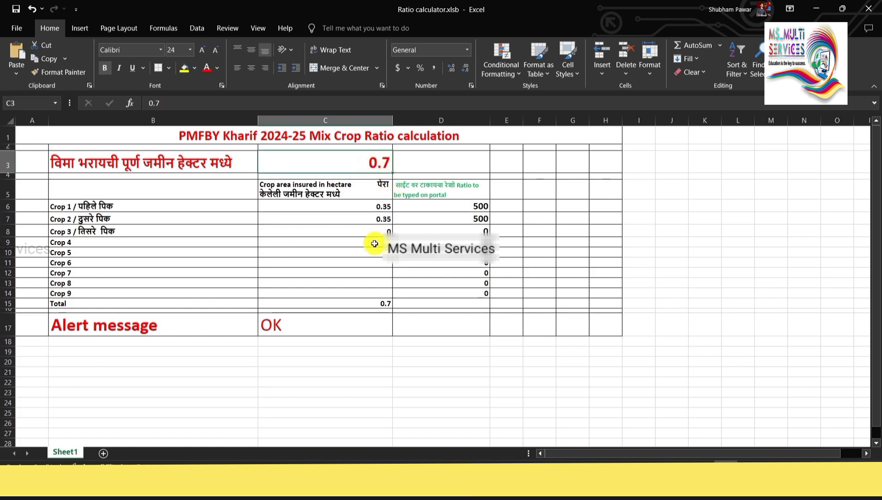
pyautogui.click(185, 330)
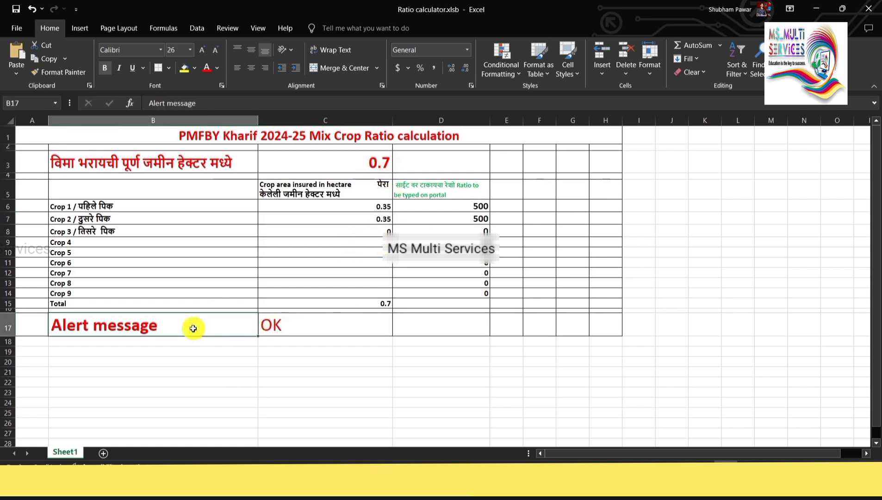
pyautogui.click(280, 325)
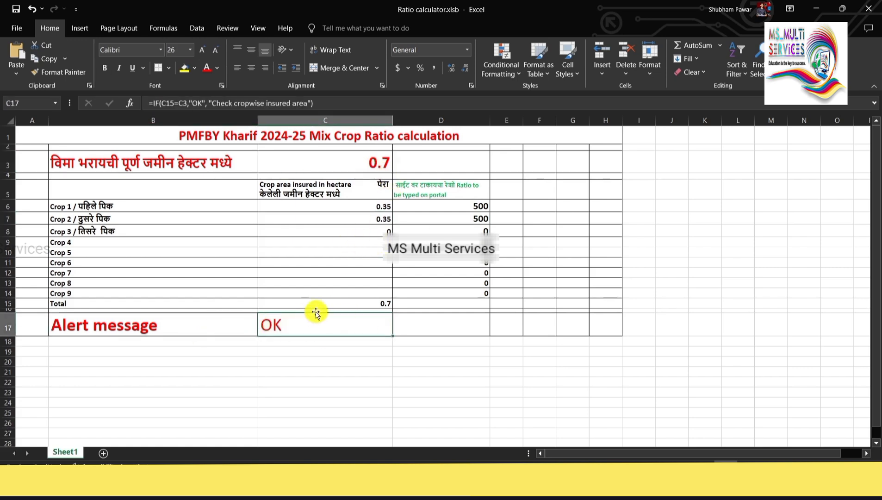
pyautogui.click(468, 206)
pyautogui.click(467, 215)
pyautogui.click(465, 207)
pyautogui.press('Down')
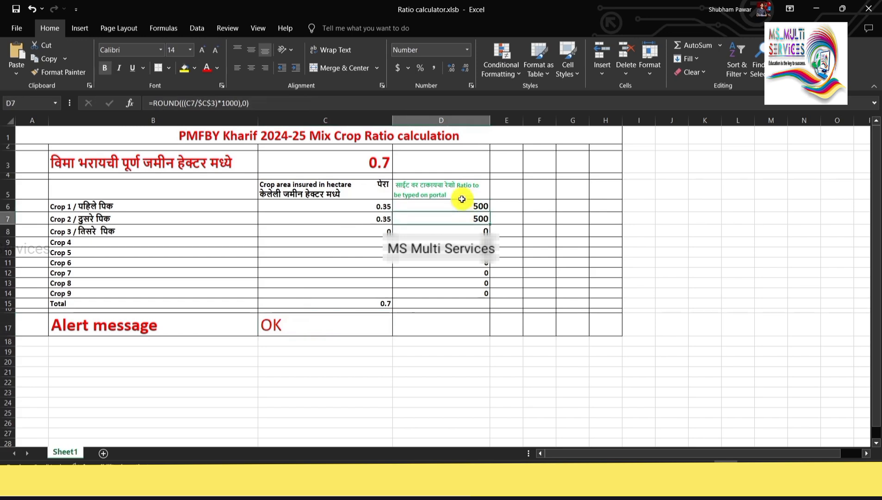
pyautogui.click(462, 198)
pyautogui.click(471, 220)
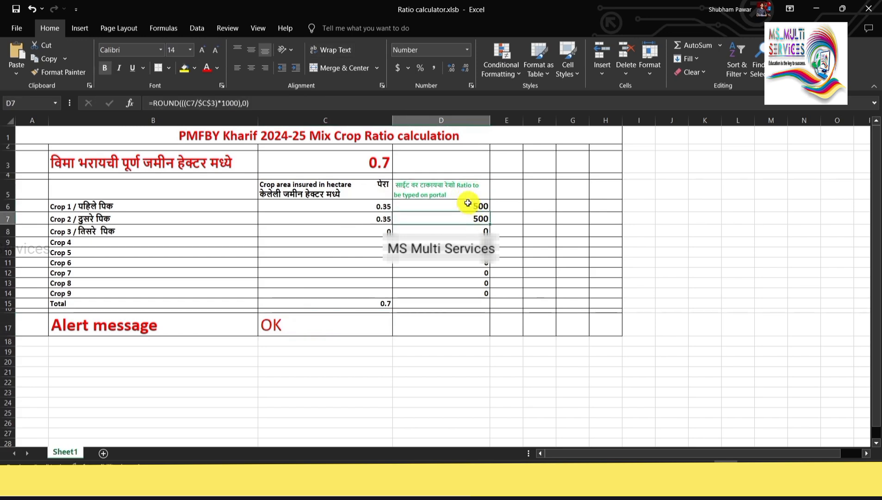
pyautogui.click(467, 203)
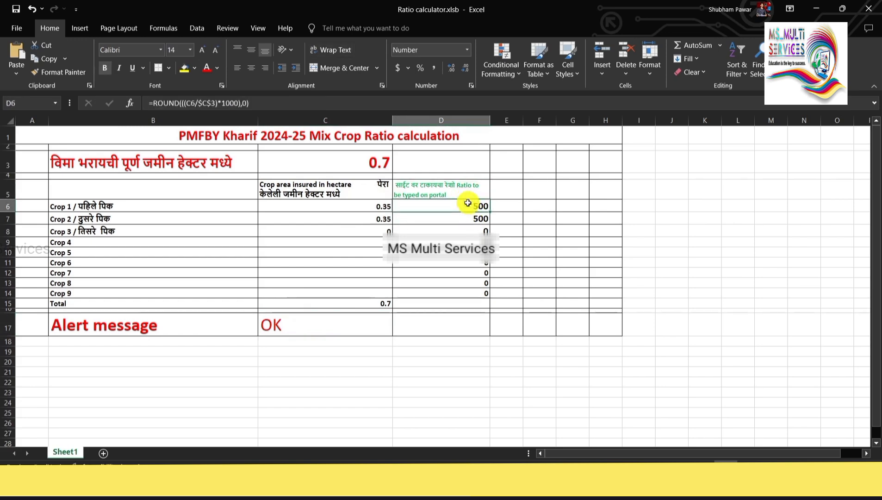
pyautogui.click(371, 165)
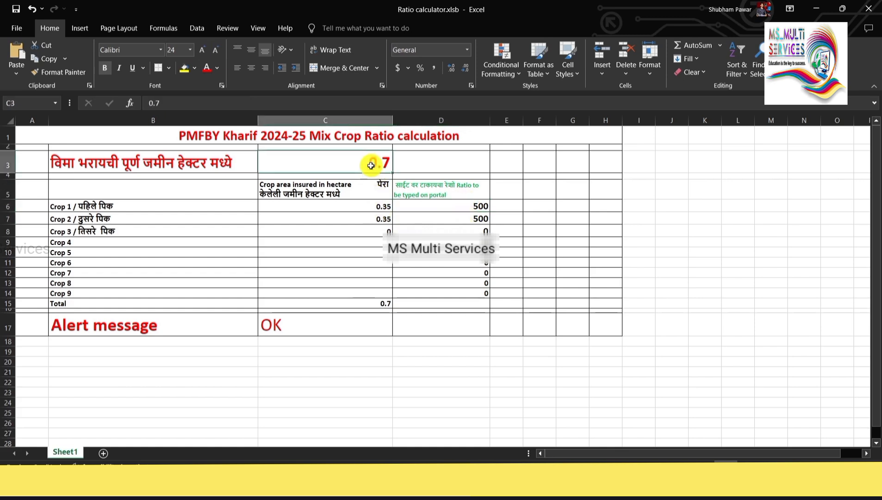
pyautogui.click(377, 207)
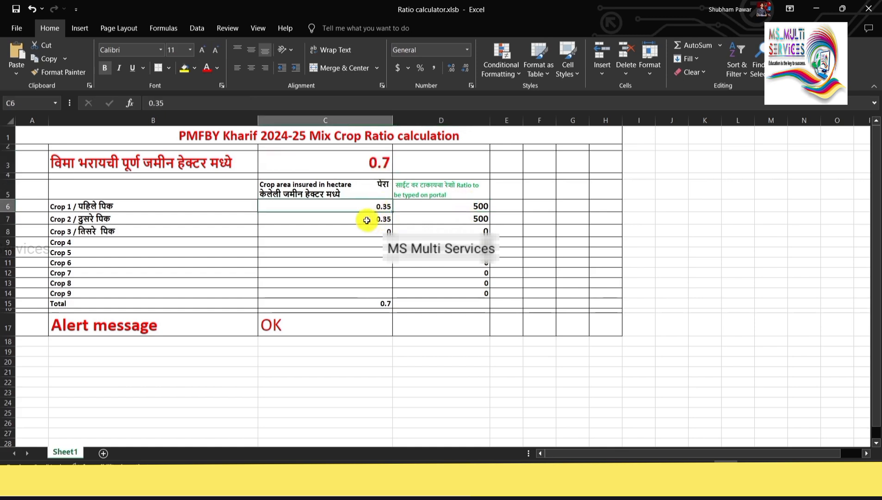
pyautogui.click(369, 220)
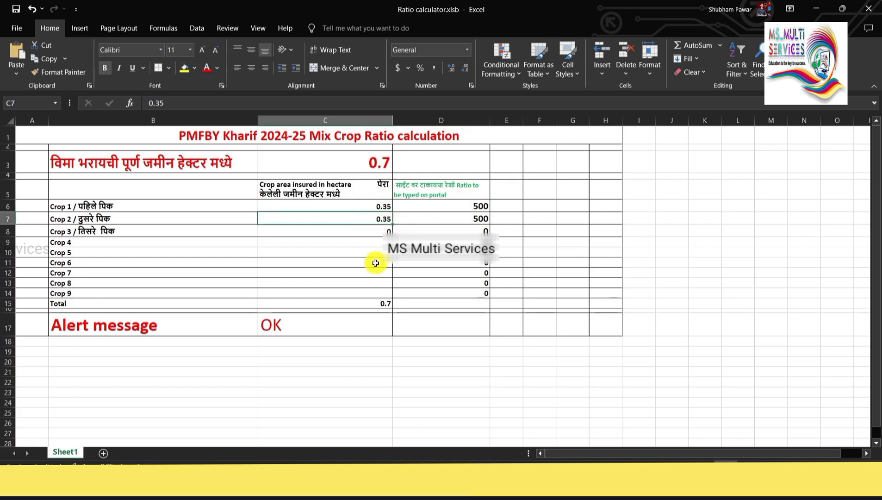
pyautogui.click(382, 303)
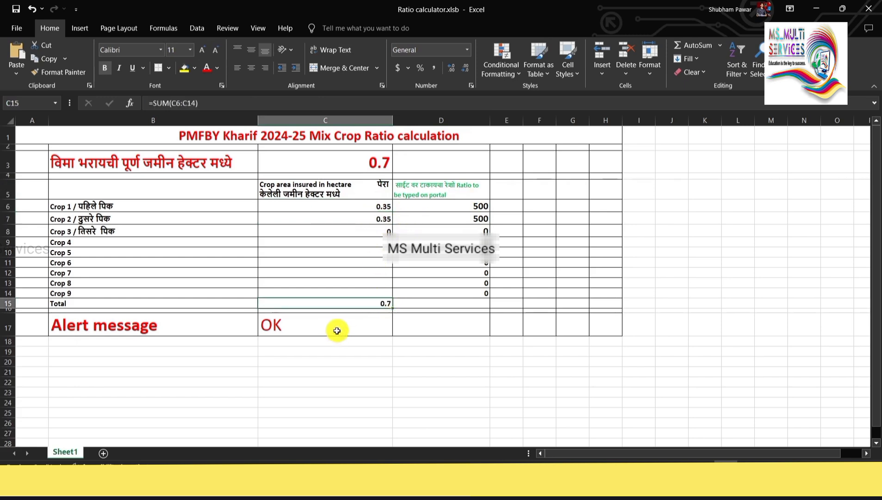
pyautogui.click(226, 334)
pyautogui.click(284, 325)
pyautogui.click(463, 204)
pyautogui.click(478, 222)
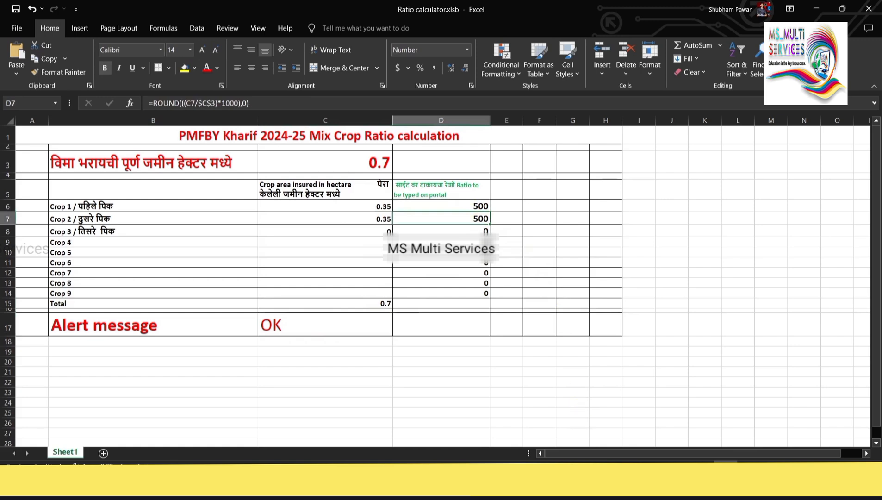
pyautogui.click(590, 483)
pyautogui.click(295, 195)
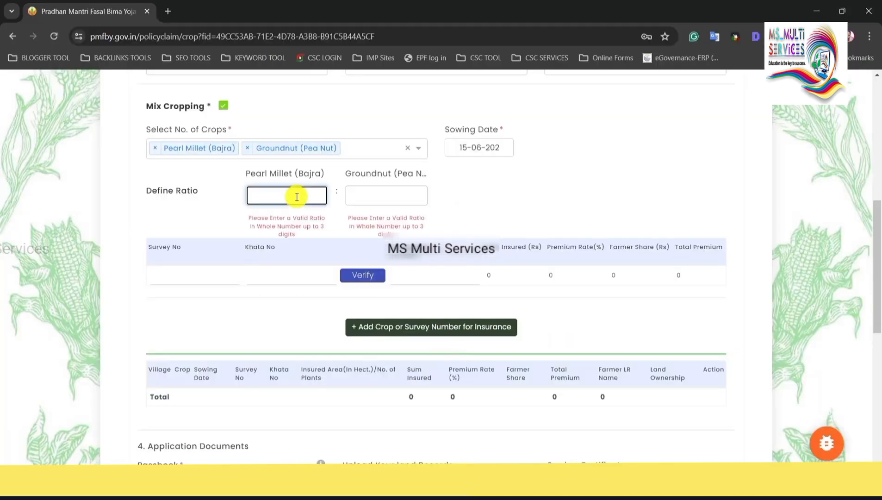
# Enter a 500 : 500 mix-crop ratio for Pearl Millet and Groundnut, giving a 9.5% premium rate.
pyautogui.write('500')
pyautogui.click(370, 190)
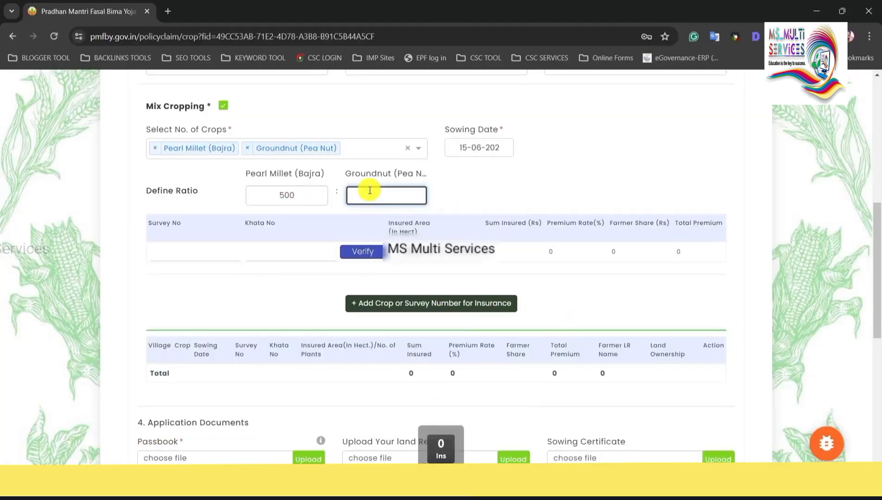
pyautogui.write('500')
pyautogui.click(433, 197)
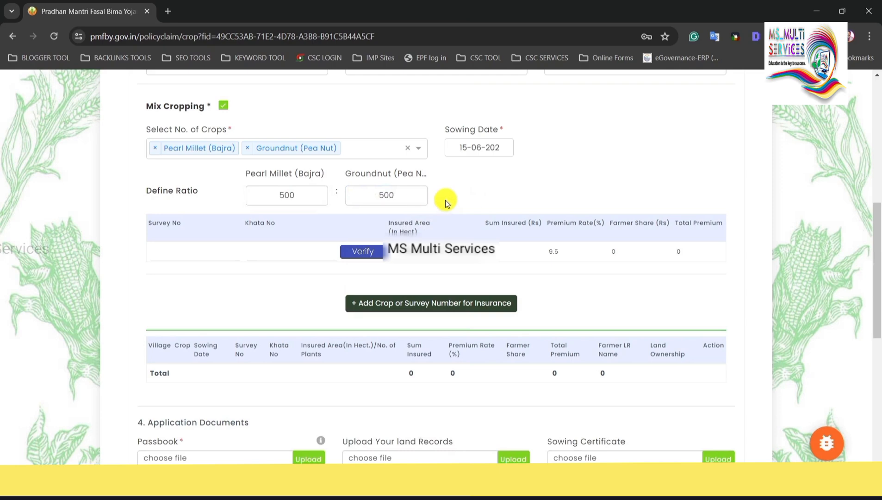
pyautogui.moveTo(275, 178); pyautogui.dragTo(340, 174)
pyautogui.click(413, 178)
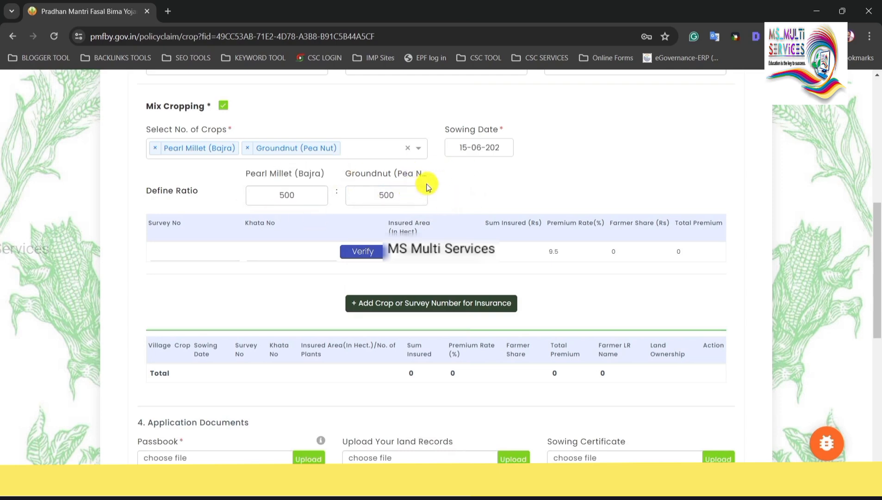
pyautogui.click(171, 250)
pyautogui.click(291, 252)
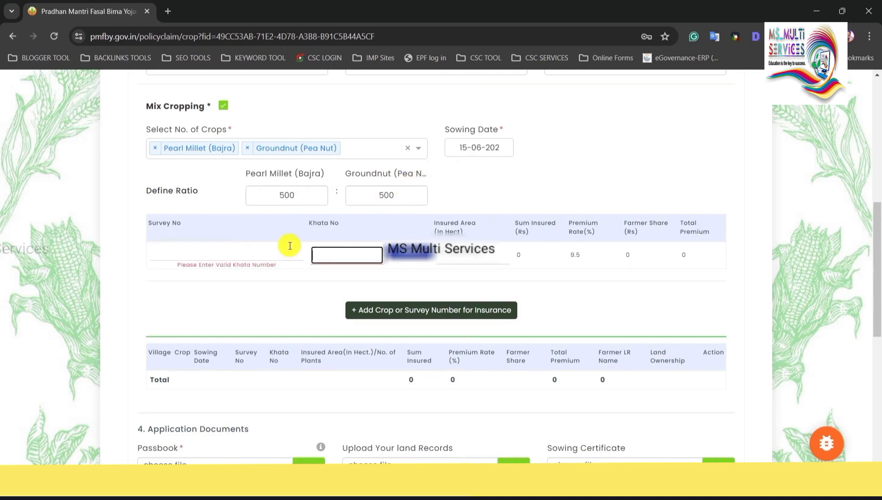
pyautogui.click(227, 241)
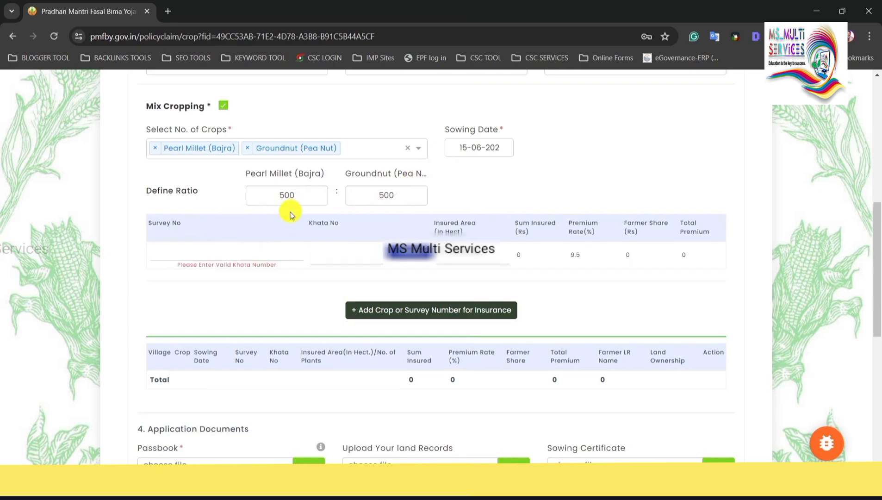
# Turn off mix cropping, choose Pearl Millet (Bajra) and set sowing date 15-06-2024.
pyautogui.click(224, 109)
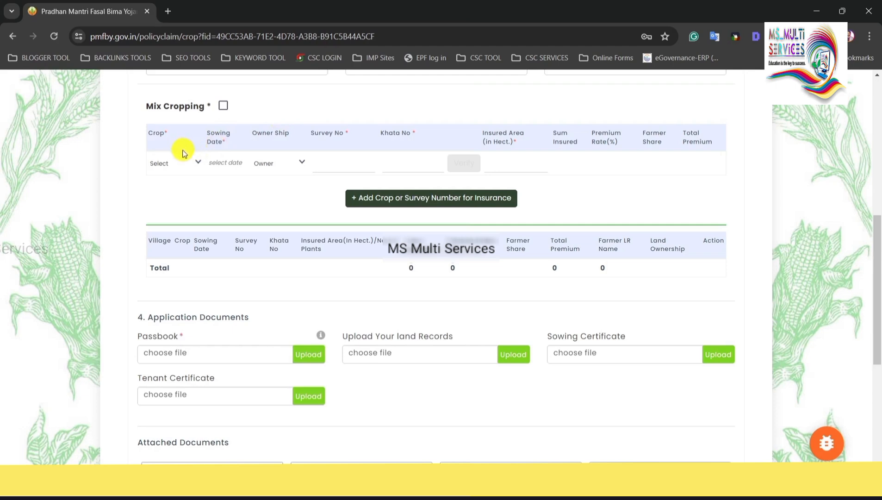
pyautogui.click(165, 165)
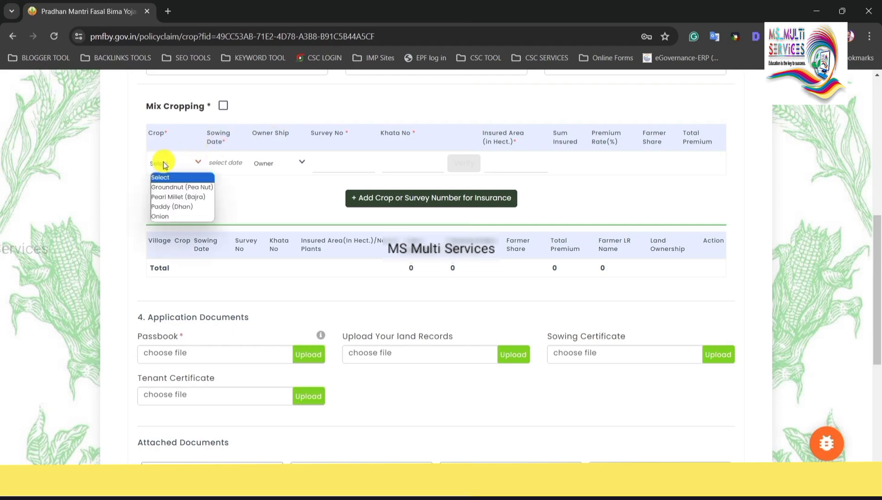
pyautogui.click(179, 197)
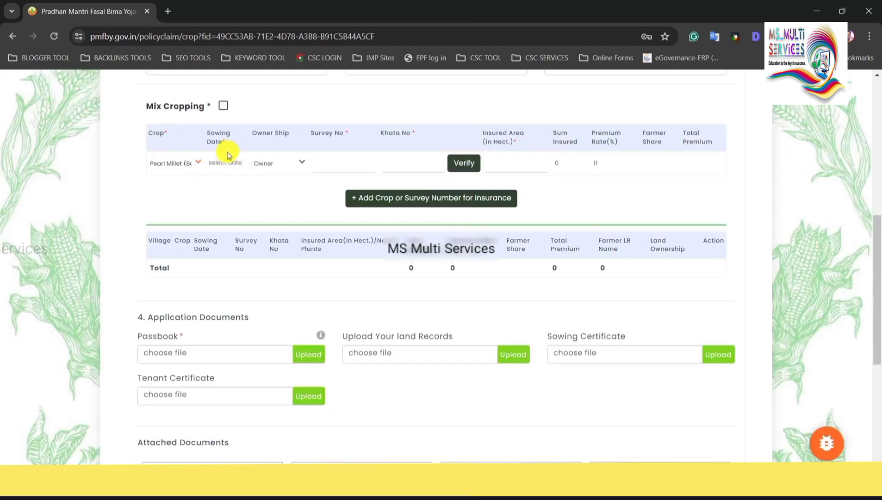
pyautogui.click(174, 171)
pyautogui.click(178, 196)
pyautogui.click(185, 163)
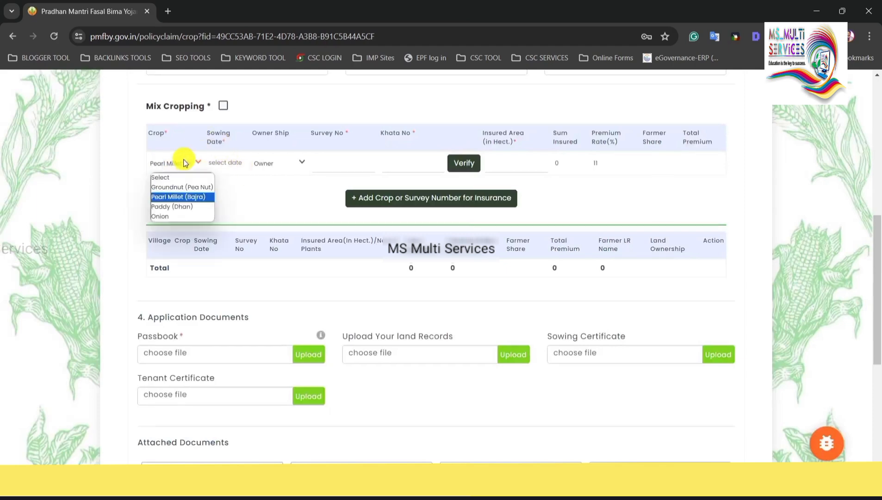
pyautogui.click(185, 199)
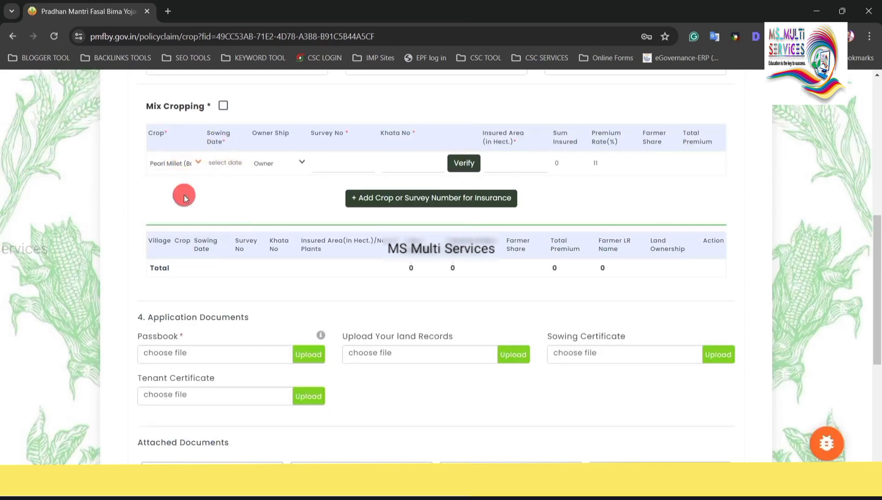
pyautogui.click(227, 163)
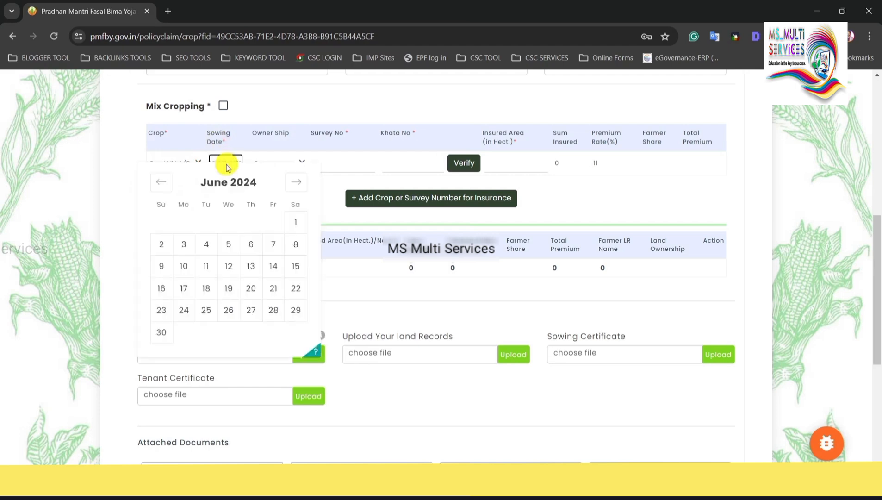
pyautogui.click(296, 273)
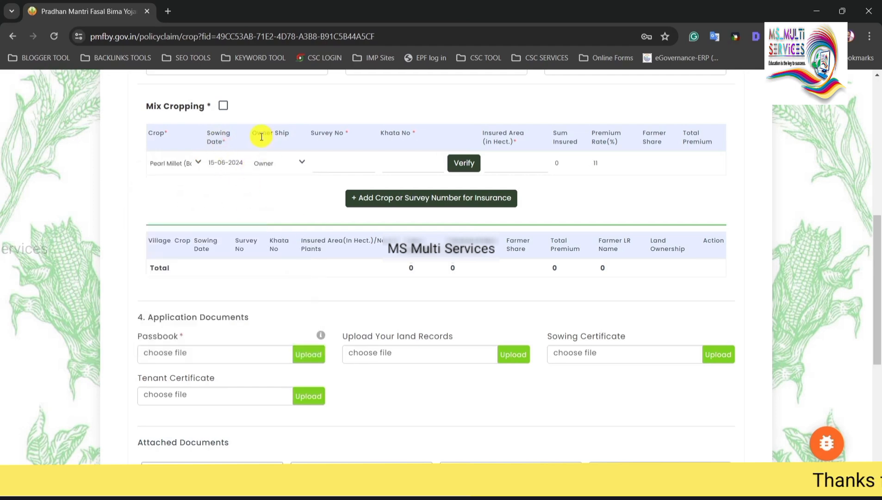
# Set the Pearl Millet row's ownership type to Owner.
pyautogui.click(273, 164)
pyautogui.click(273, 187)
pyautogui.click(269, 165)
pyautogui.click(275, 201)
pyautogui.click(268, 167)
pyautogui.click(272, 207)
pyautogui.click(274, 167)
pyautogui.click(269, 216)
pyautogui.click(284, 164)
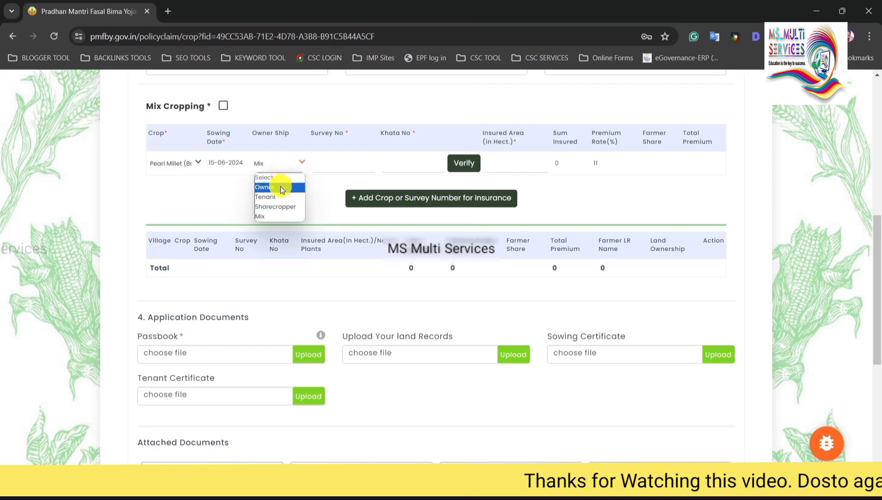
pyautogui.click(280, 186)
pyautogui.click(280, 166)
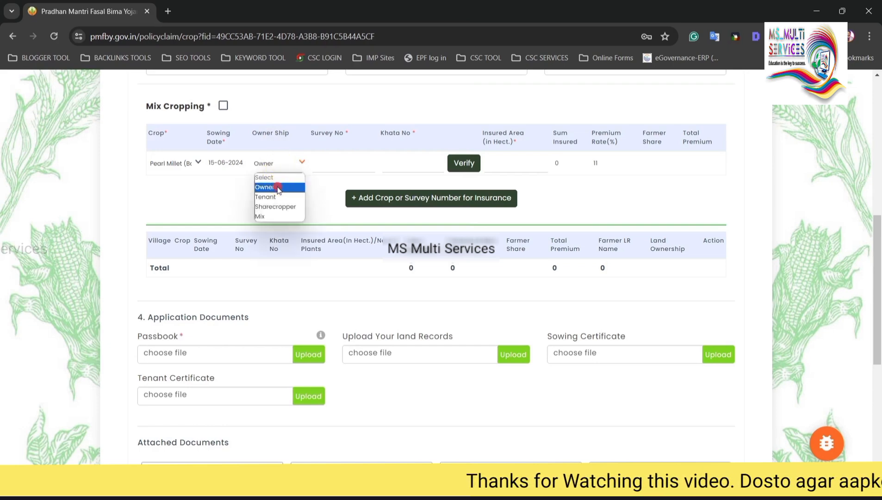
pyautogui.click(278, 188)
pyautogui.click(281, 166)
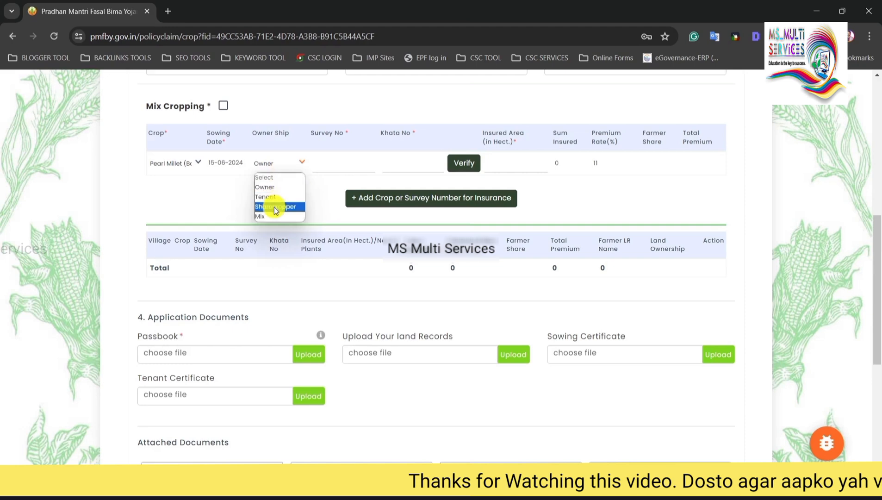
pyautogui.click(308, 190)
# Clear the entry in the Survey No field.
pyautogui.click(332, 161)
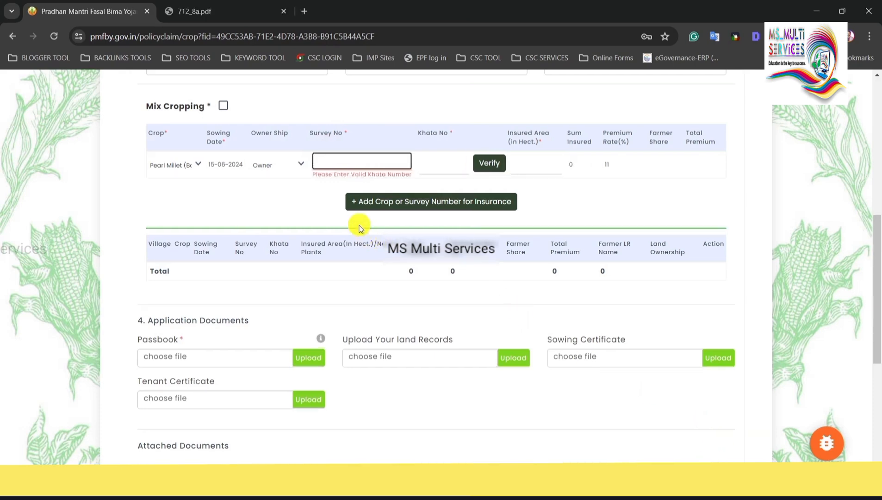
pyautogui.click(328, 200)
pyautogui.click(709, 459)
pyautogui.press('BackSpace')
pyautogui.click(338, 160)
pyautogui.moveTo(315, 134); pyautogui.dragTo(336, 134)
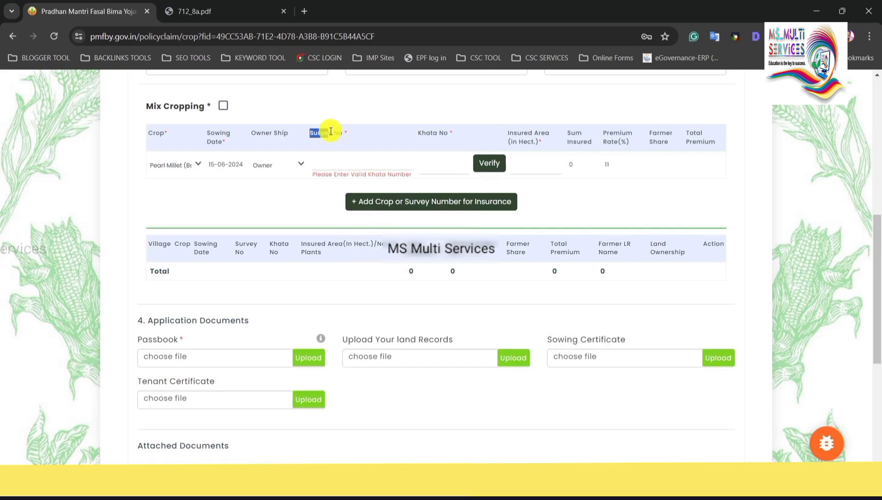
# Read the survey number from 712_8a.pdf and enter 4379 in Survey No.
pyautogui.click(232, 14)
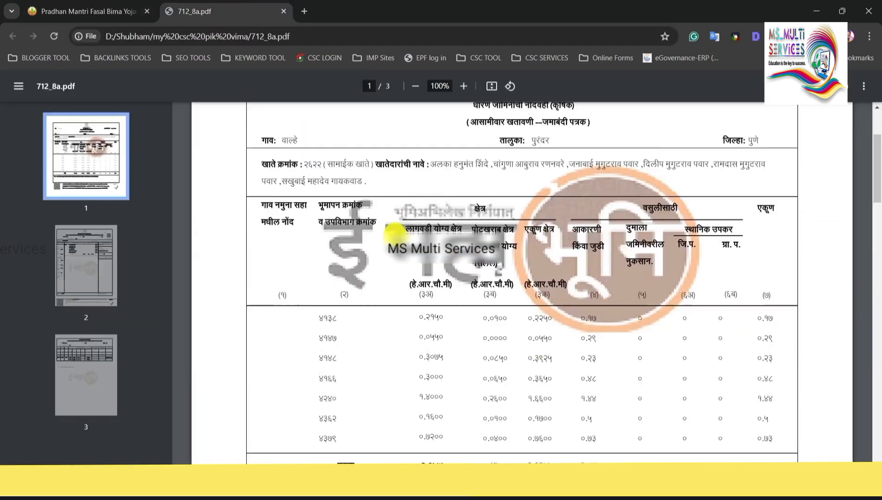
pyautogui.scroll(-10, 393, 233)
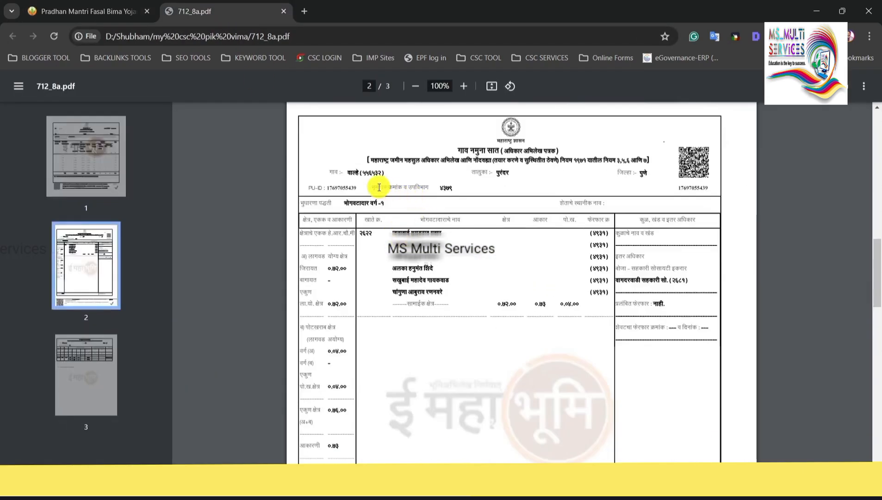
pyautogui.moveTo(378, 186); pyautogui.dragTo(454, 186)
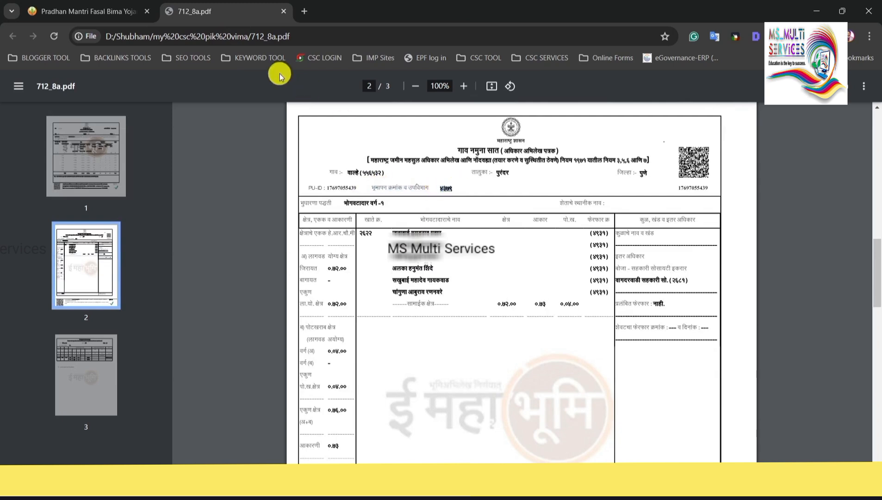
pyautogui.click(115, 10)
pyautogui.click(343, 163)
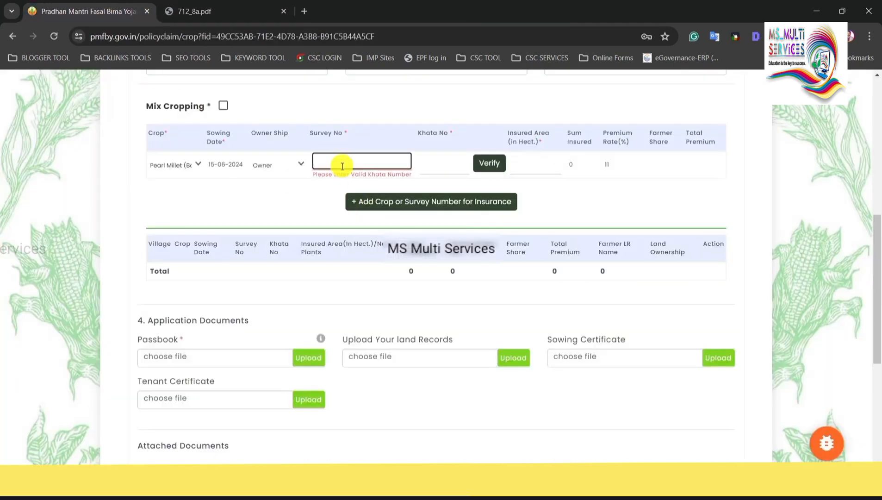
pyautogui.write('4')
pyautogui.click(401, 163)
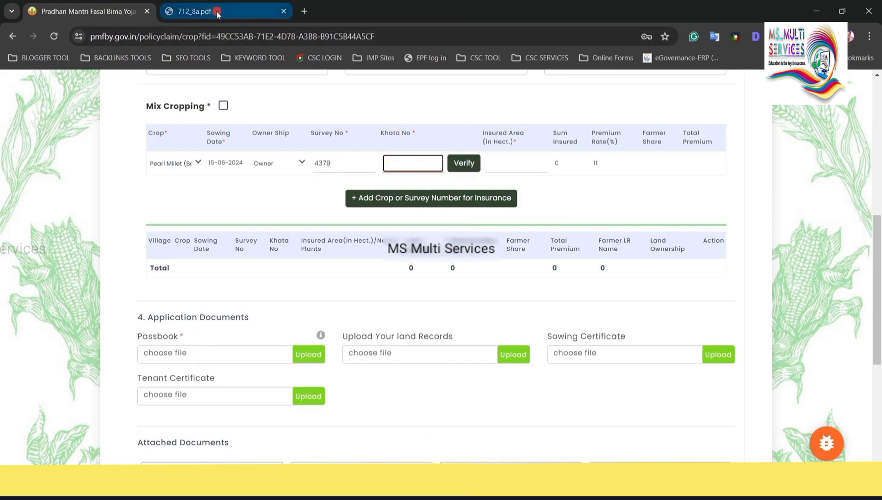
# Check the 712_8a.pdf land record again for the Khata number.
pyautogui.click(241, 11)
pyautogui.scroll(-5, 377, 247)
pyautogui.scroll(5, 377, 246)
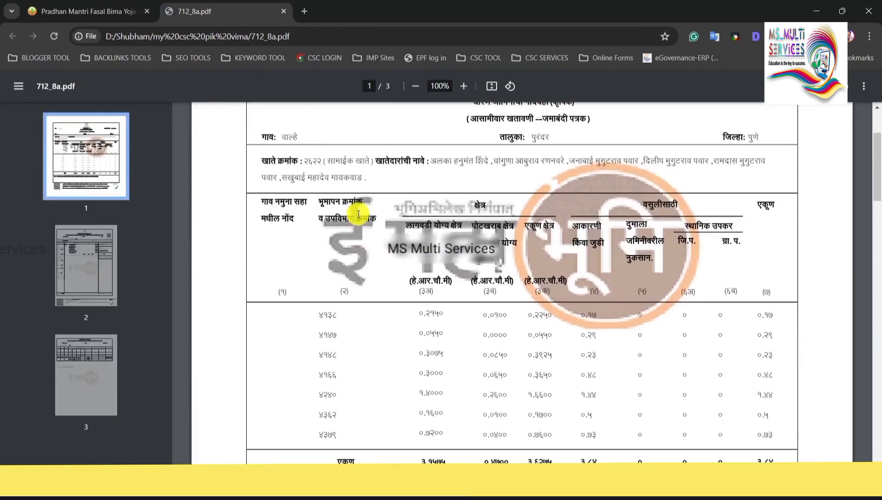
pyautogui.scroll(2, 306, 216)
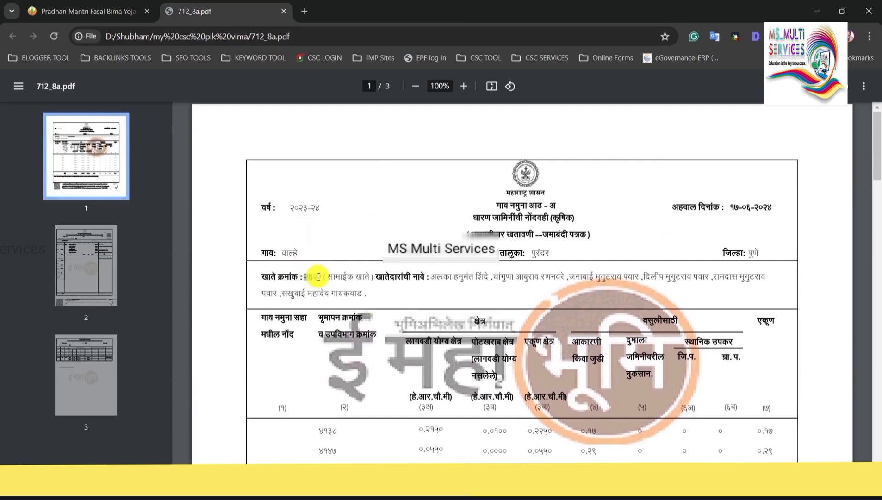
pyautogui.click(120, 11)
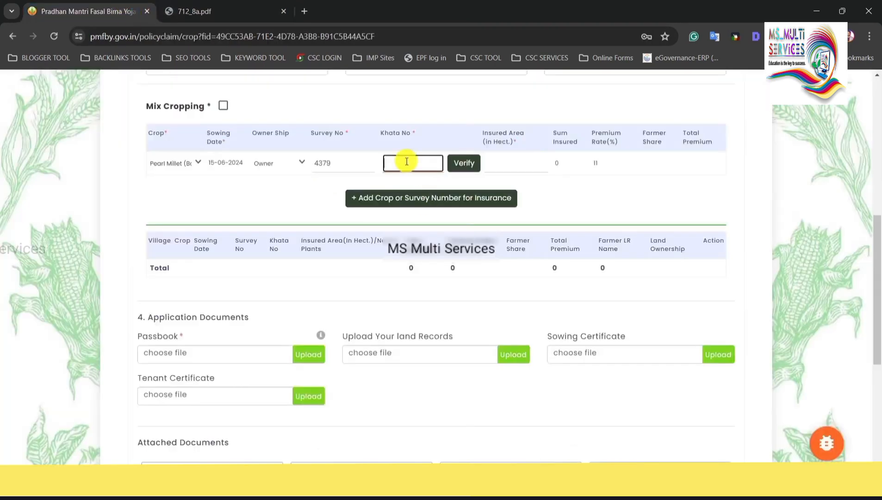
# Enter Khata No 2622, verify it and submit the matching land record.
pyautogui.write('2622')
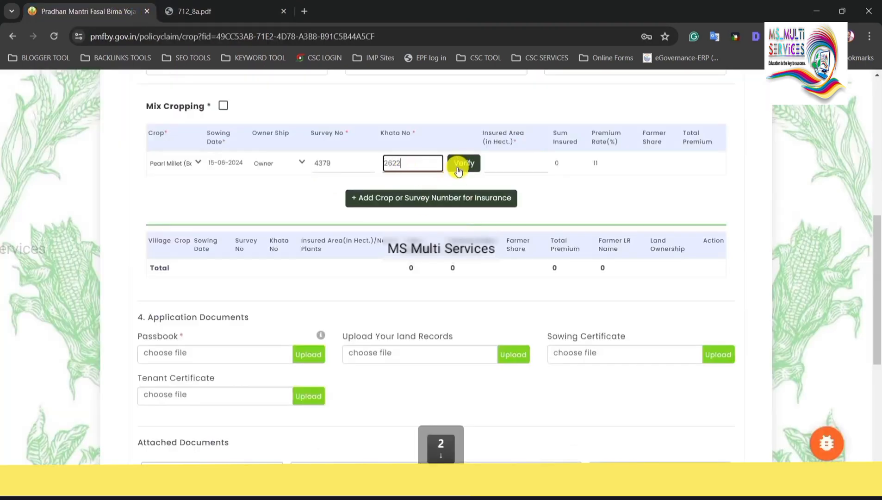
pyautogui.click(460, 167)
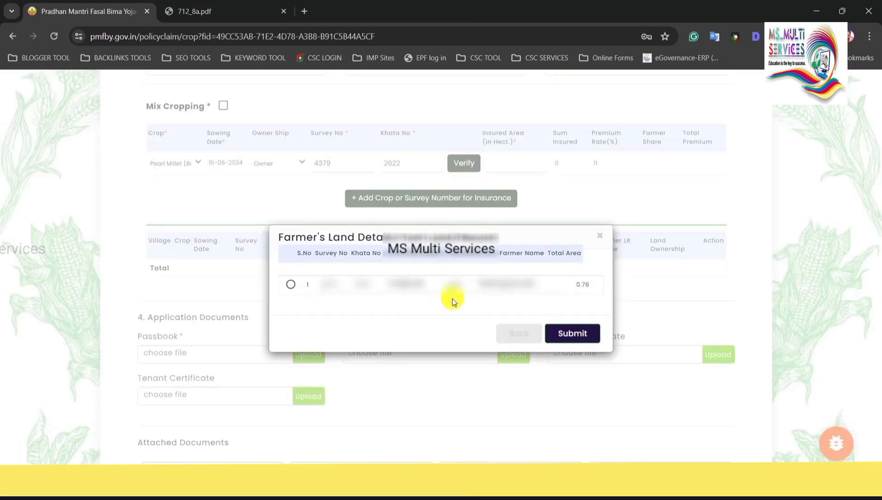
pyautogui.click(290, 285)
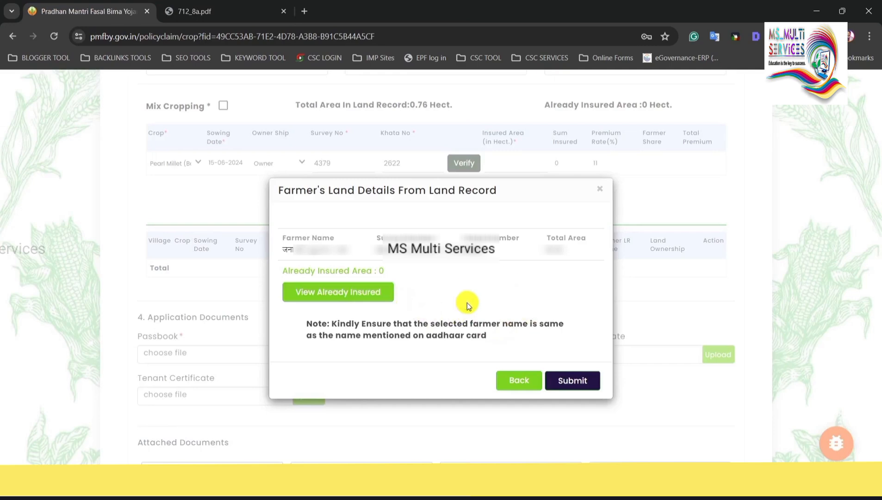
pyautogui.click(584, 381)
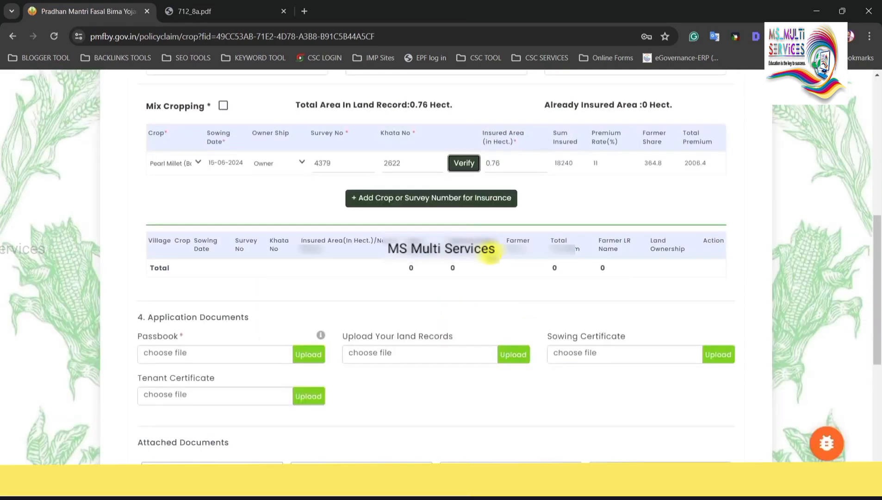
# Change the Pearl Millet insured area from 0.76 to 0.35 hectares.
pyautogui.click(499, 168)
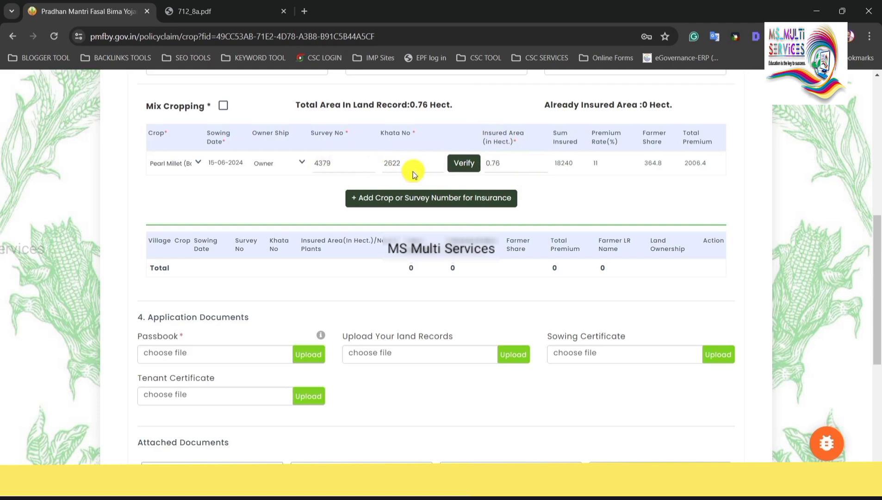
pyautogui.click(514, 165)
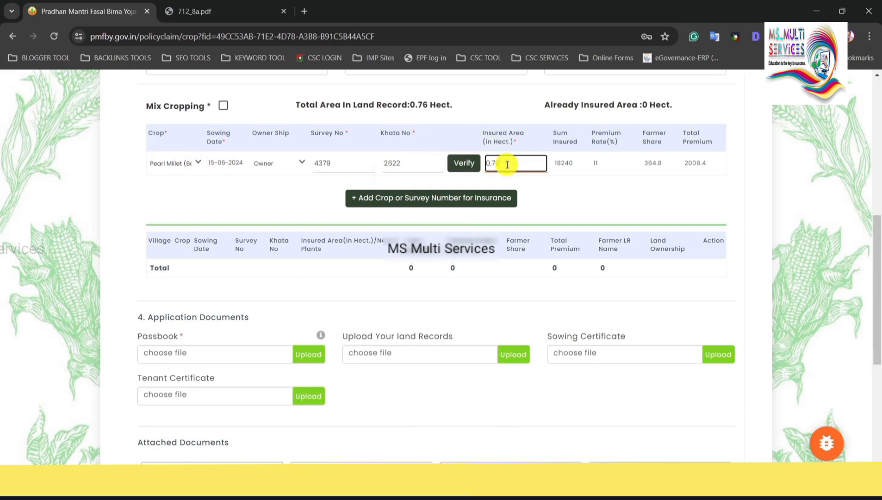
pyautogui.press('BackSpace')
pyautogui.press('BackSpace')
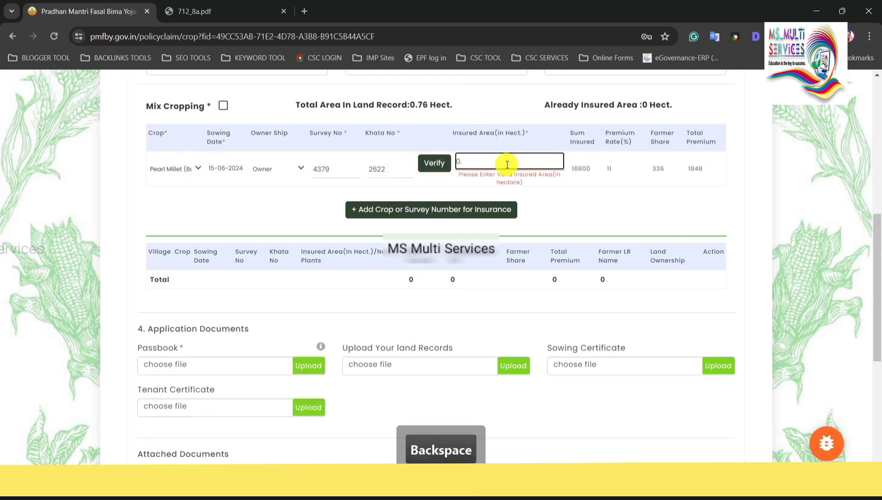
pyautogui.write('35')
pyautogui.click(532, 176)
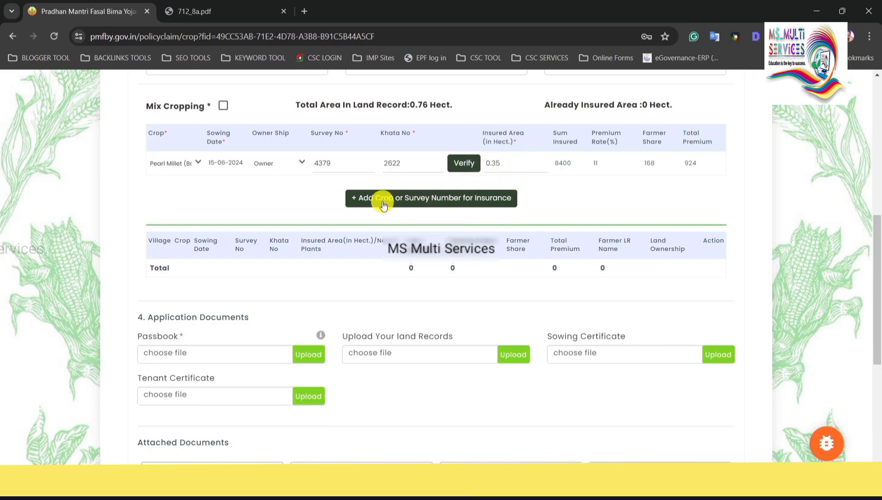
# Add the Pearl Millet row to the insured crops table.
pyautogui.click(453, 202)
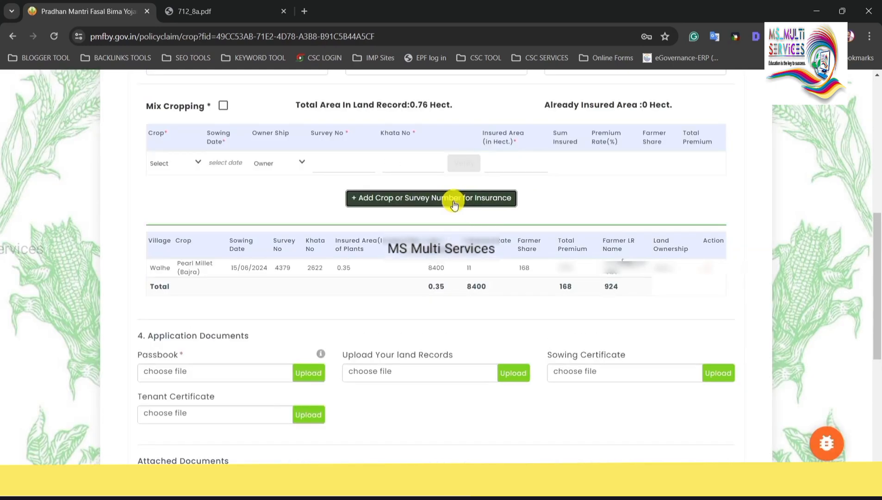
pyautogui.moveTo(146, 267); pyautogui.dragTo(606, 278)
pyautogui.click(606, 278)
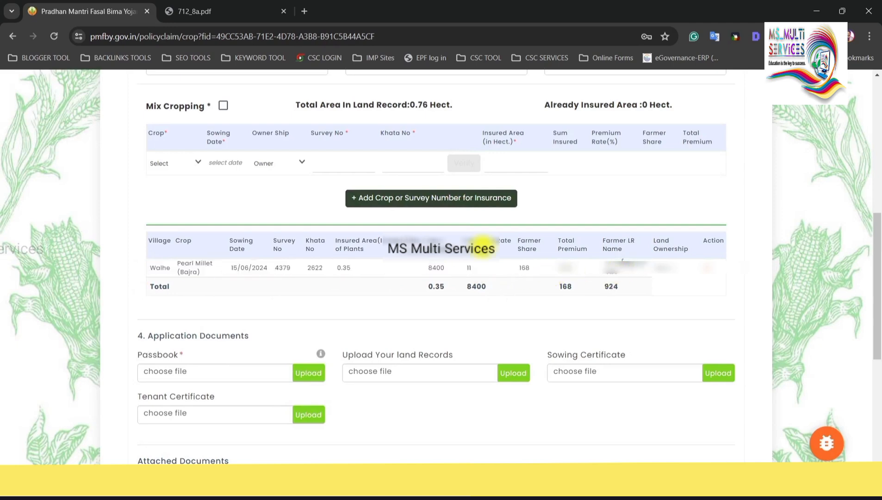
# Start a Groundnut row sown 15-06-2024 with ownership Owner.
pyautogui.click(181, 167)
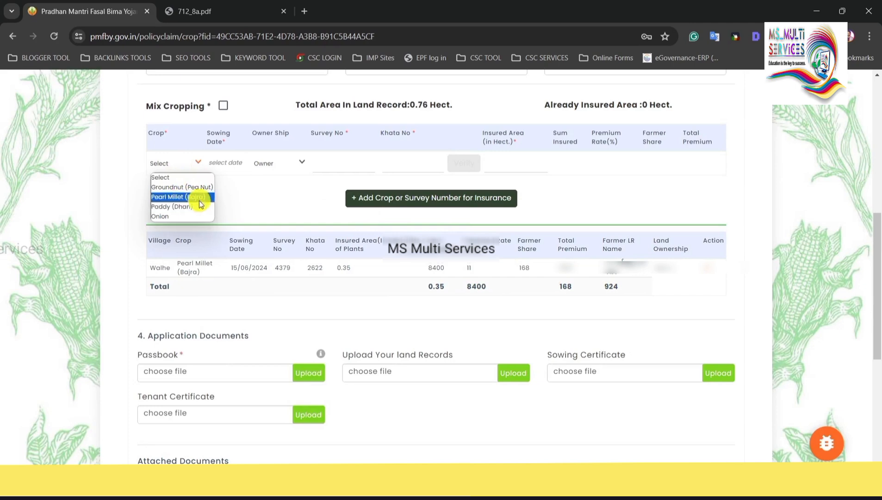
pyautogui.click(237, 275)
pyautogui.click(170, 160)
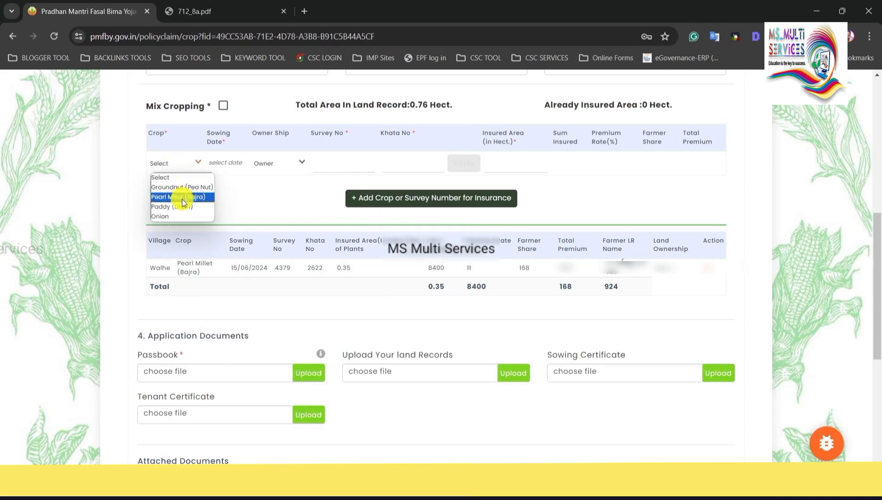
pyautogui.click(189, 187)
pyautogui.click(242, 164)
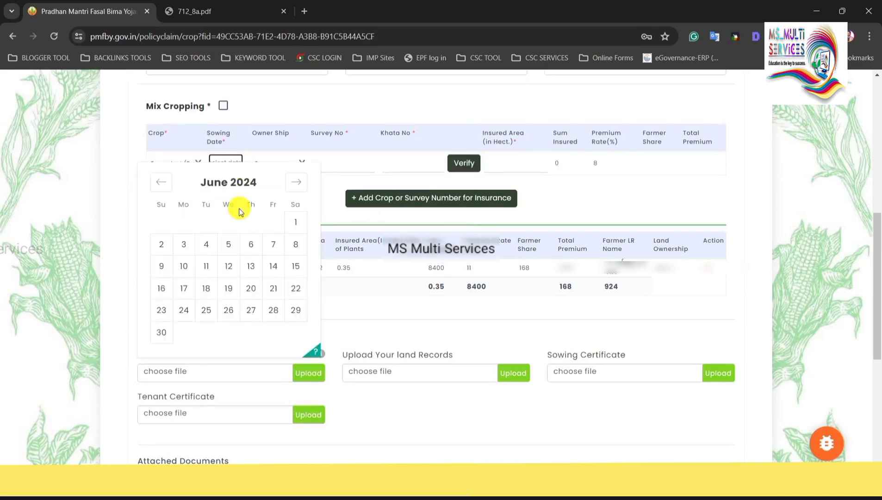
pyautogui.click(299, 272)
pyautogui.click(281, 168)
pyautogui.click(280, 187)
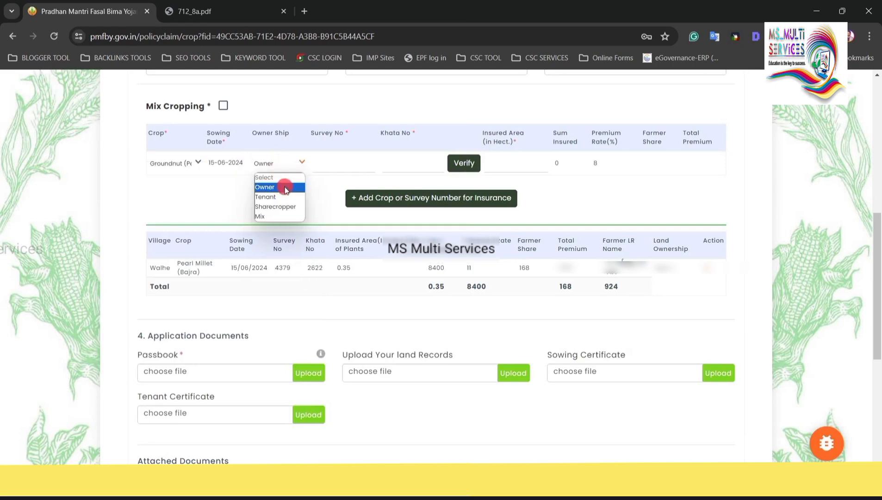
# Enter Survey No 4379 and Khata No 2622 for Groundnut and accept the verified land record.
pyautogui.click(333, 163)
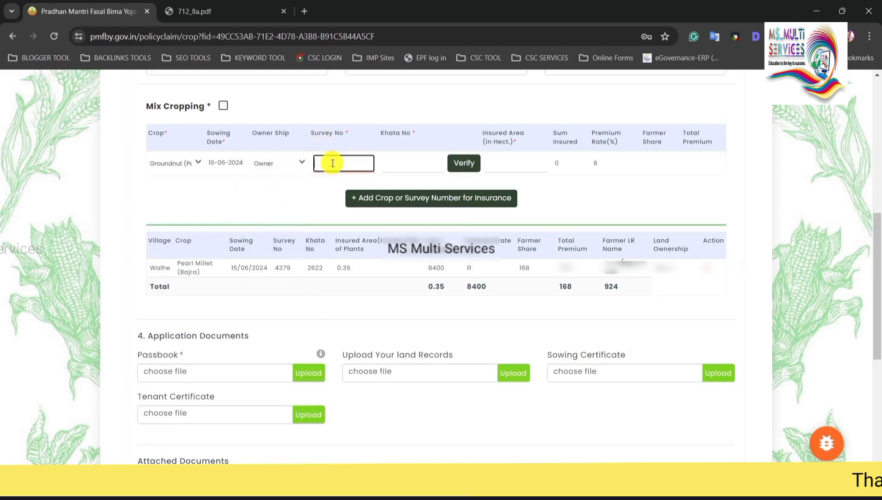
pyautogui.write('4379')
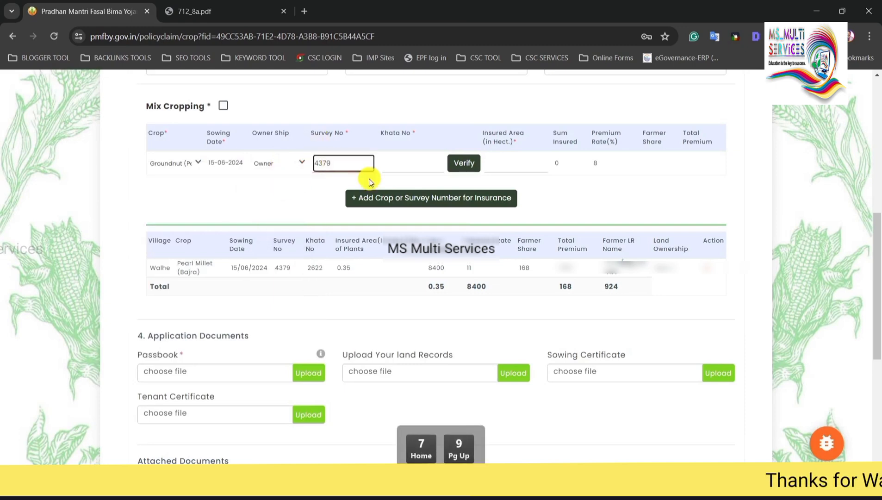
pyautogui.click(394, 166)
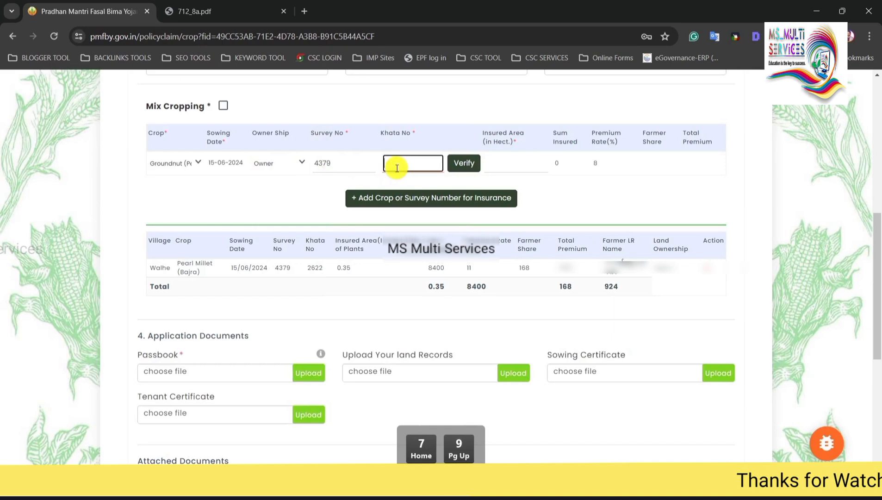
pyautogui.write('2622')
pyautogui.click(463, 163)
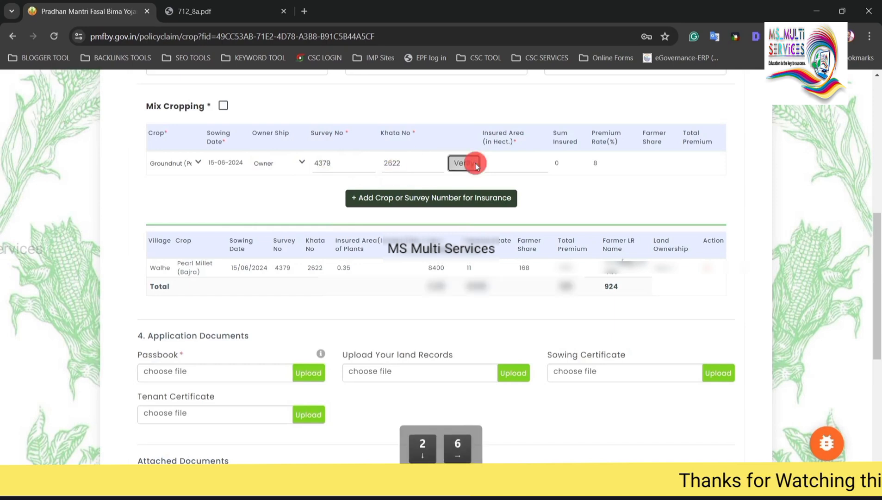
pyautogui.click(290, 284)
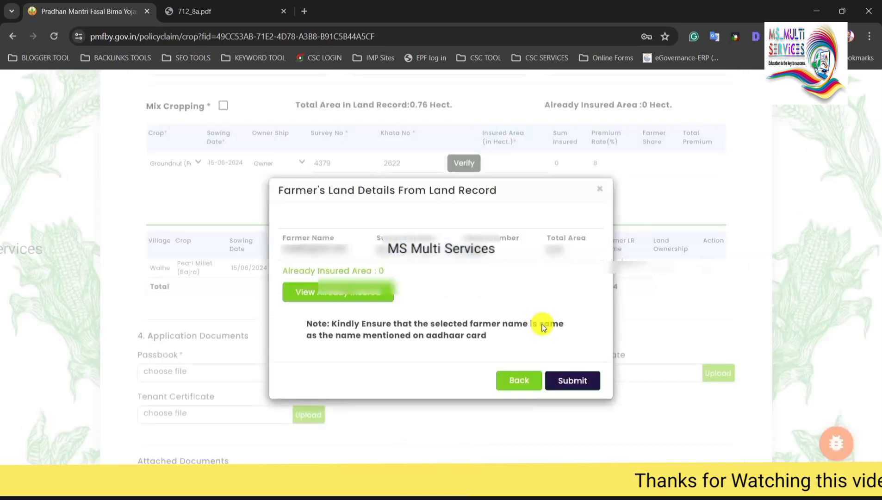
pyautogui.click(573, 380)
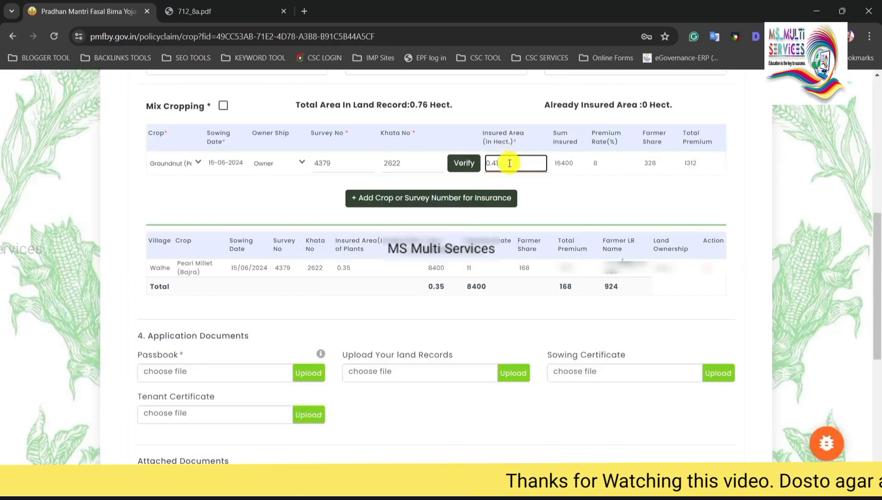
# Set Groundnut's insured area to 0.35 hectares and add it to the insured crops table.
pyautogui.press('BackSpace')
pyautogui.press('BackSpace')
pyautogui.press('BackSpace')
pyautogui.press('BackSpace')
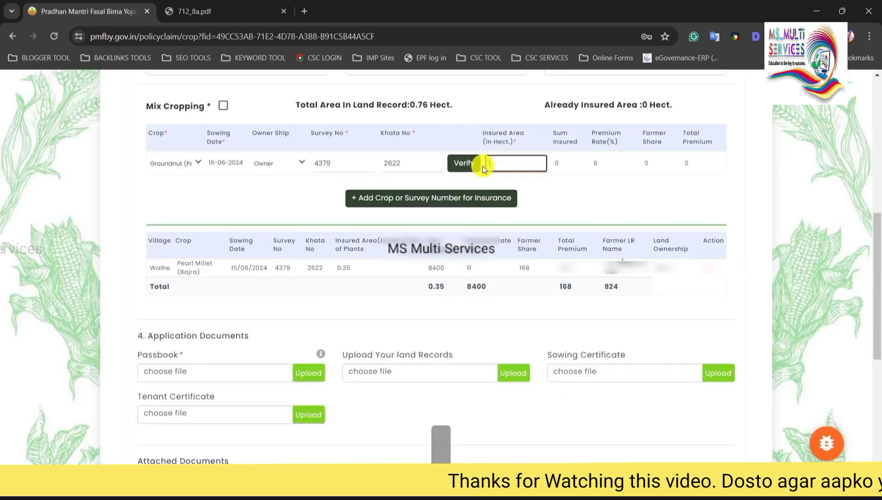
pyautogui.write('0.35')
pyautogui.click(533, 187)
pyautogui.moveTo(526, 165); pyautogui.dragTo(489, 161)
pyautogui.click(553, 186)
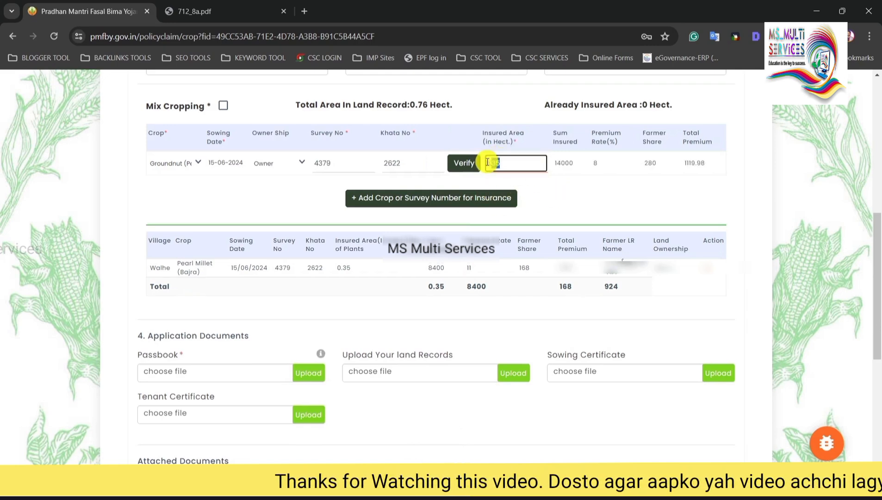
pyautogui.click(553, 195)
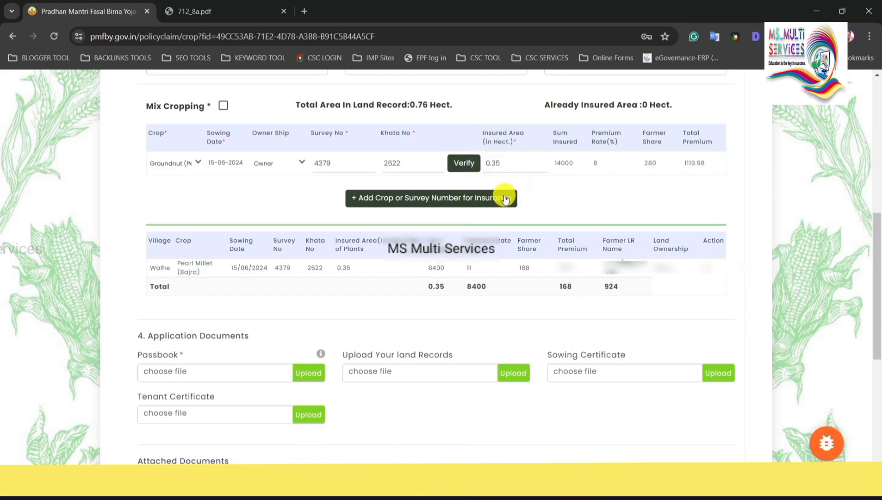
pyautogui.click(461, 199)
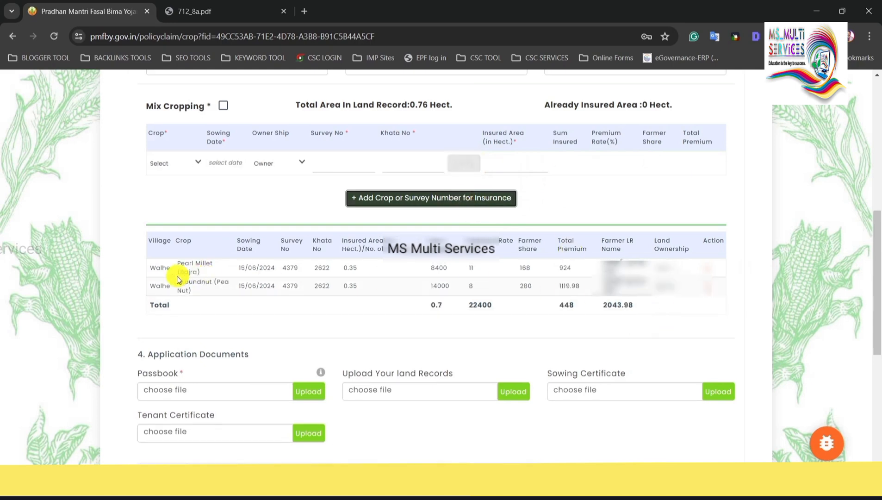
pyautogui.moveTo(156, 267); pyautogui.dragTo(634, 285)
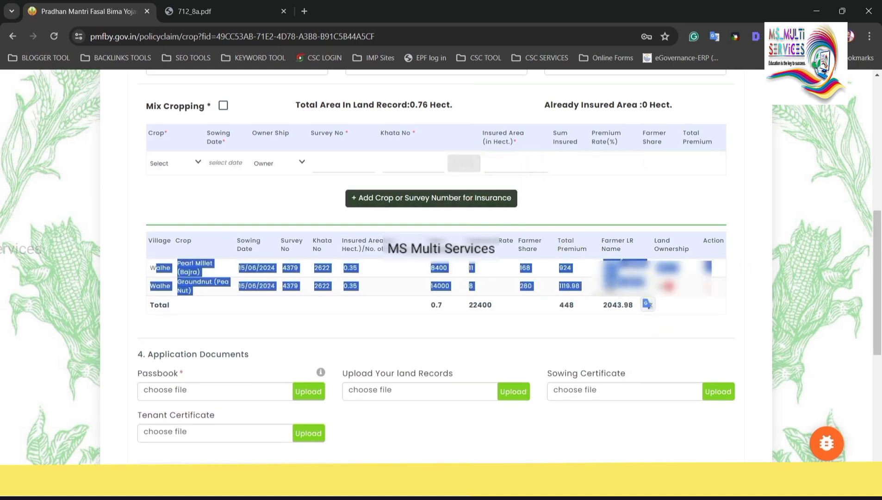
pyautogui.click(622, 279)
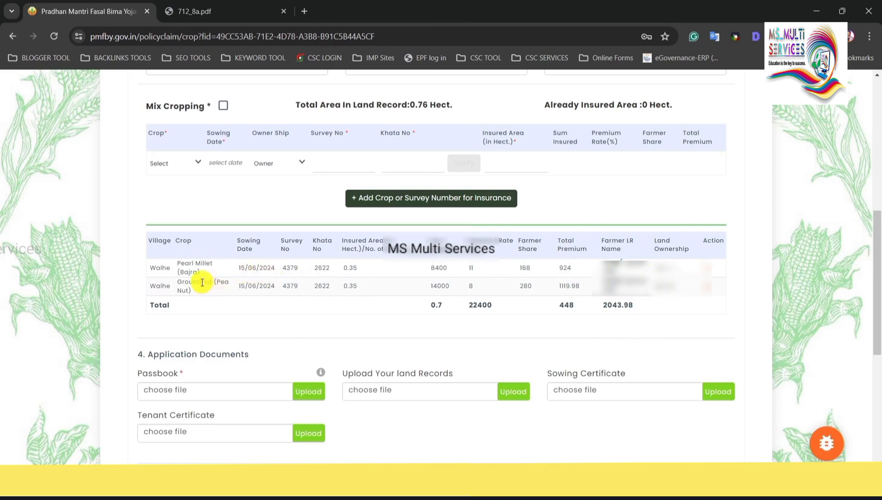
pyautogui.click(187, 163)
pyautogui.click(258, 198)
pyautogui.click(189, 161)
pyautogui.click(301, 162)
pyautogui.click(330, 163)
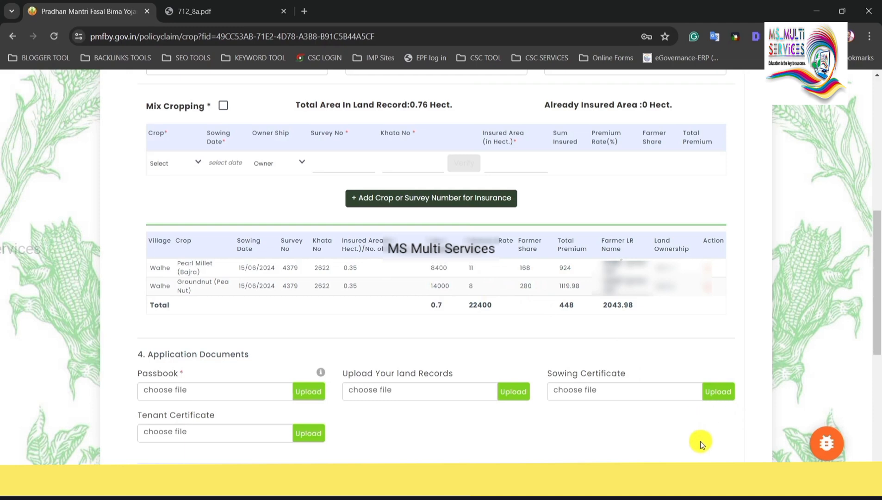
pyautogui.scroll(-5, 712, 459)
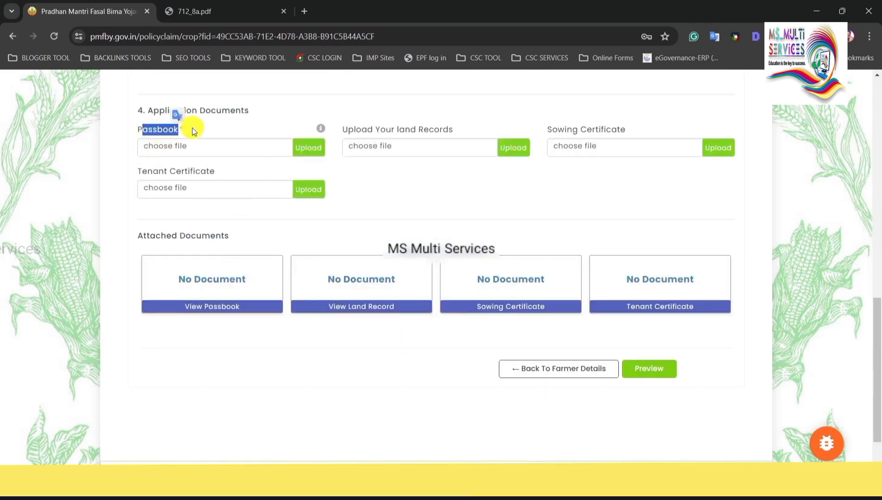
# Upload passbookp.jpeg as the Passbook document.
pyautogui.click(233, 148)
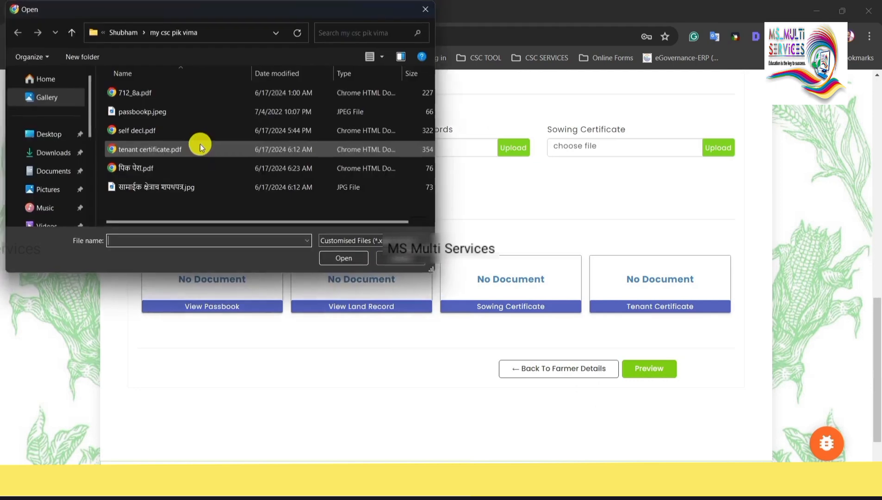
pyautogui.doubleClick(169, 113)
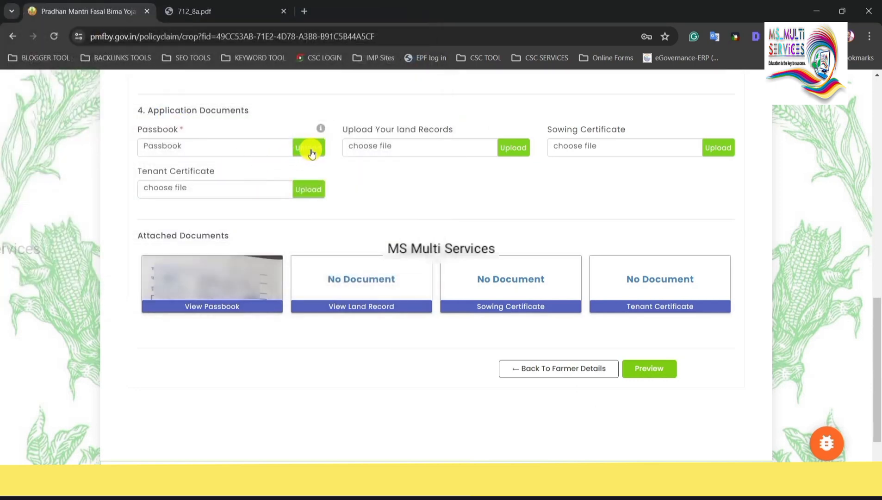
pyautogui.click(309, 148)
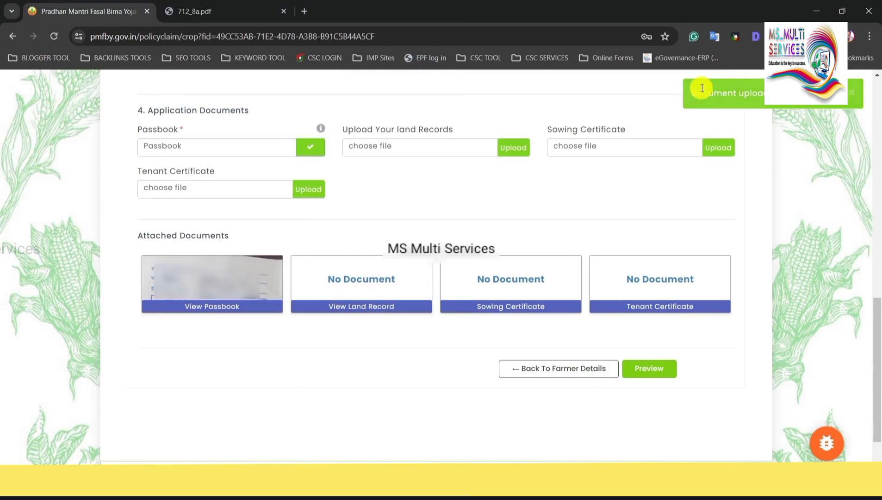
pyautogui.moveTo(693, 92); pyautogui.dragTo(787, 93)
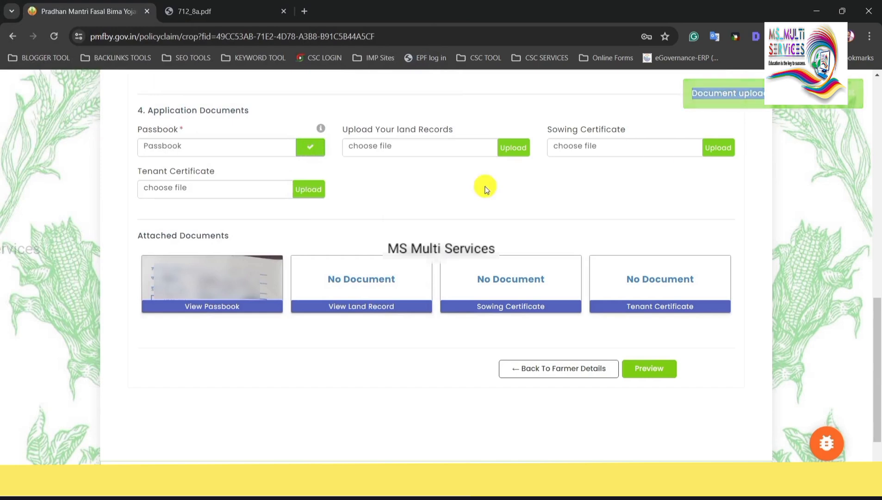
pyautogui.moveTo(348, 129); pyautogui.dragTo(452, 130)
pyautogui.click(437, 132)
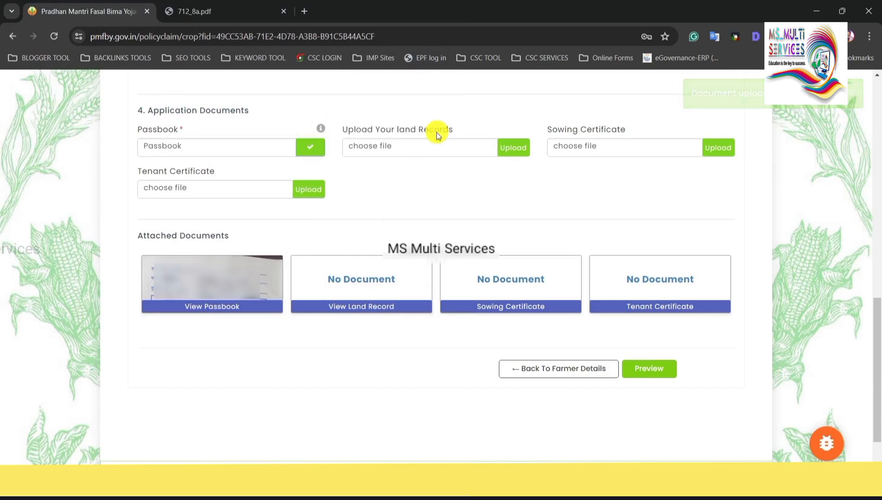
# Upload 712_8a.pdf as the Land Records document.
pyautogui.click(400, 150)
pyautogui.click(166, 93)
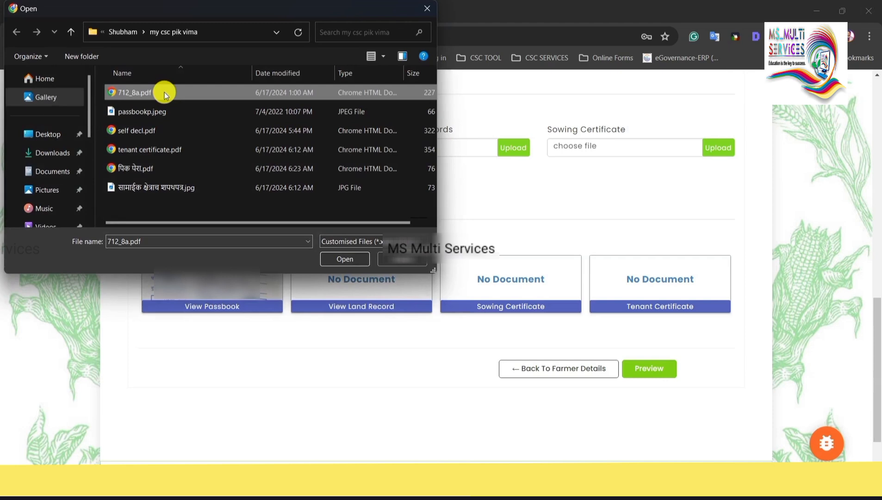
pyautogui.doubleClick(167, 94)
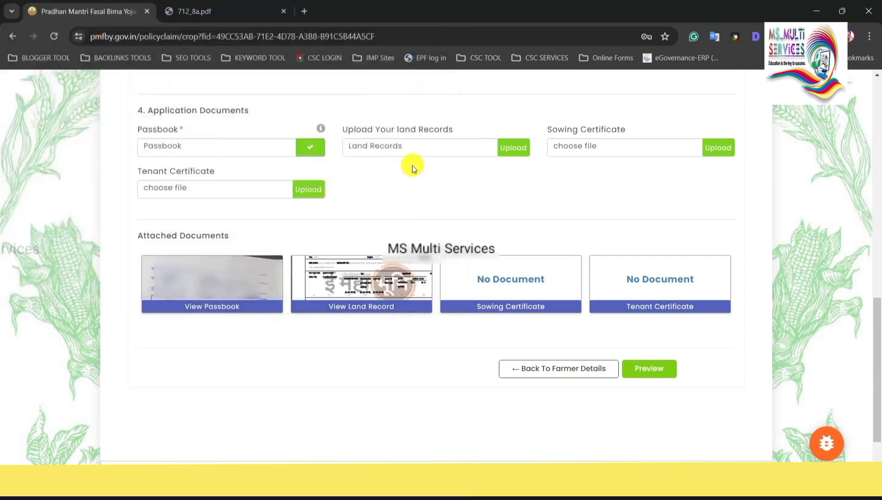
pyautogui.click(515, 149)
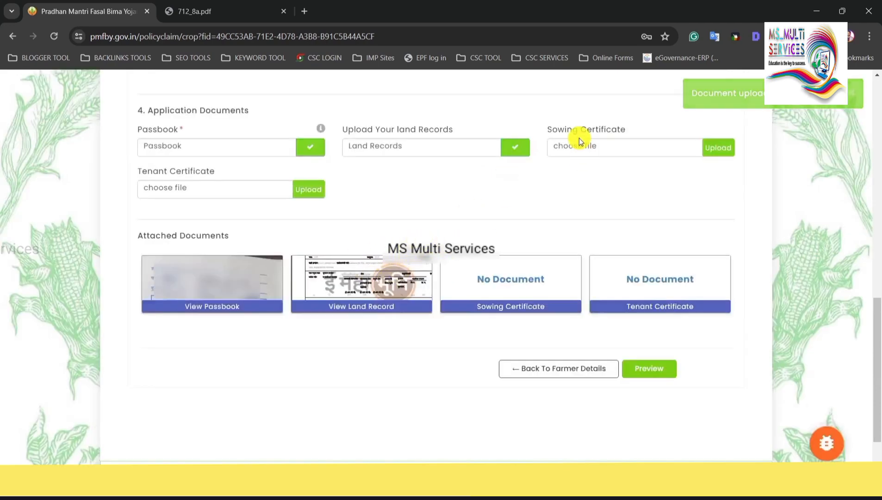
pyautogui.moveTo(554, 131); pyautogui.dragTo(616, 123)
pyautogui.click(618, 127)
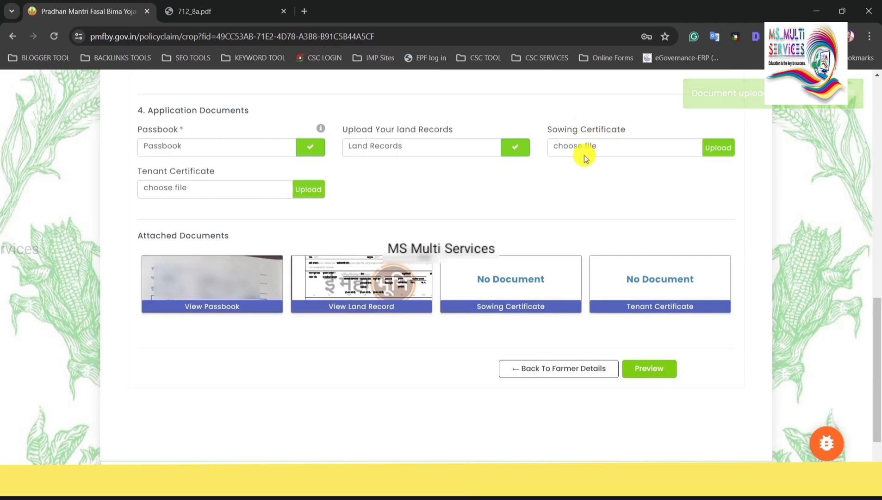
pyautogui.moveTo(582, 132); pyautogui.dragTo(628, 130)
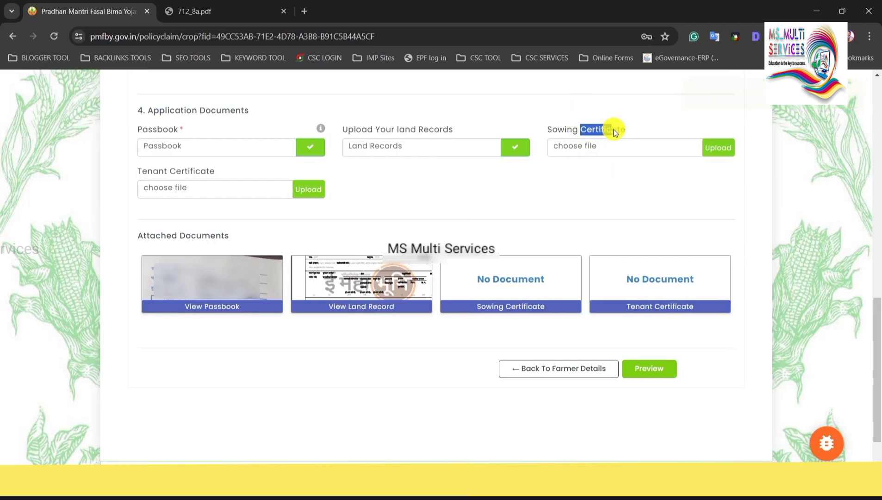
pyautogui.click(609, 134)
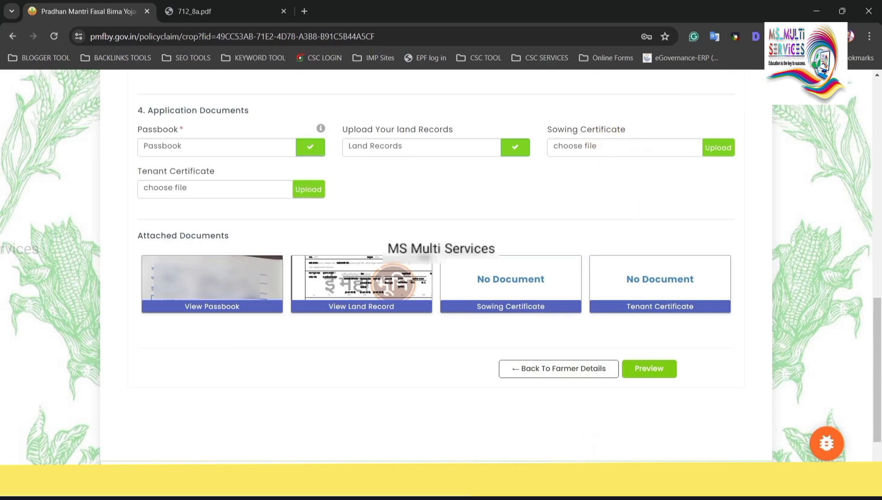
# Open self decl.pdf from the my csc pik vima folder in File Explorer.
pyautogui.hotkey('alt', 'Tab')
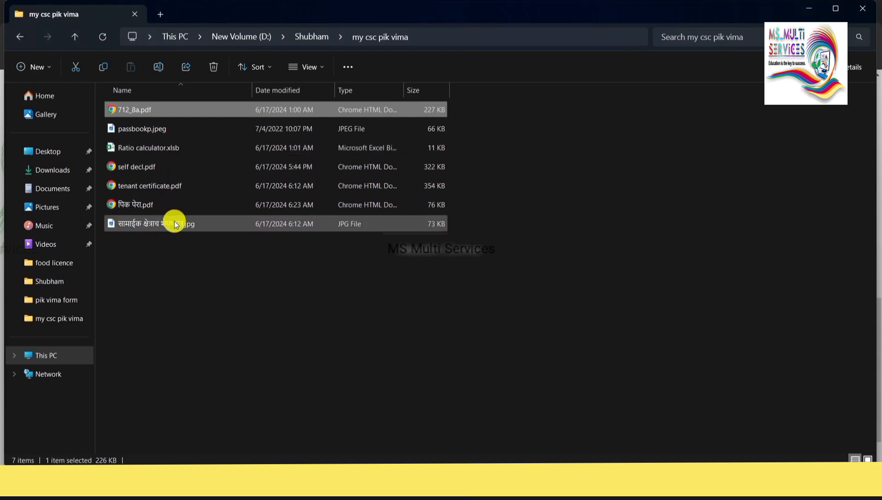
pyautogui.doubleClick(163, 205)
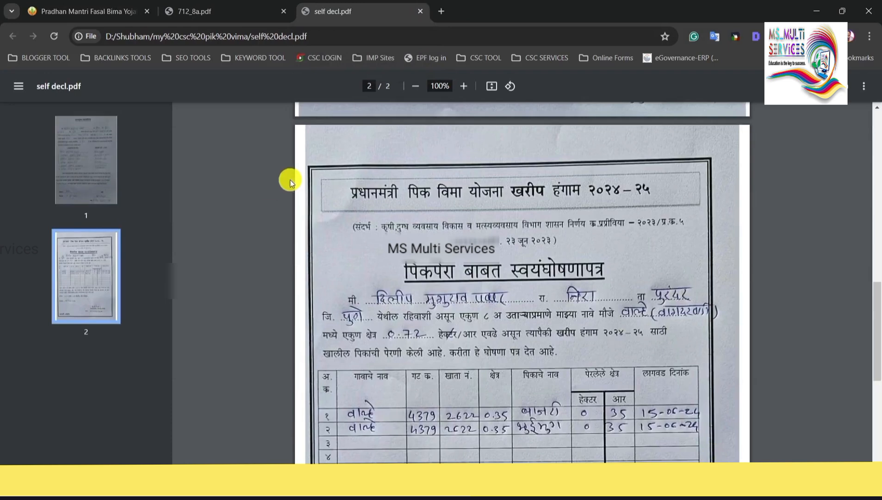
# Read the consent letter and crop sowing declaration in self decl.pdf, then close that tab.
pyautogui.scroll(-1, 289, 182)
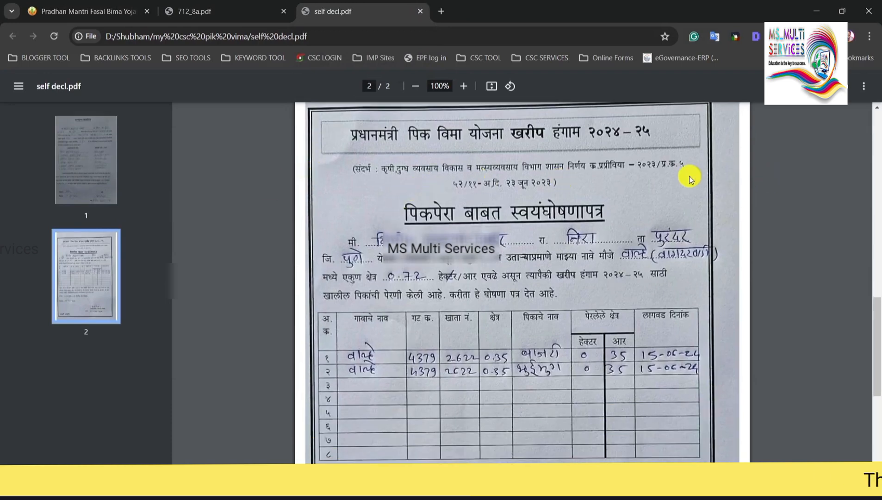
pyautogui.scroll(-1, 510, 193)
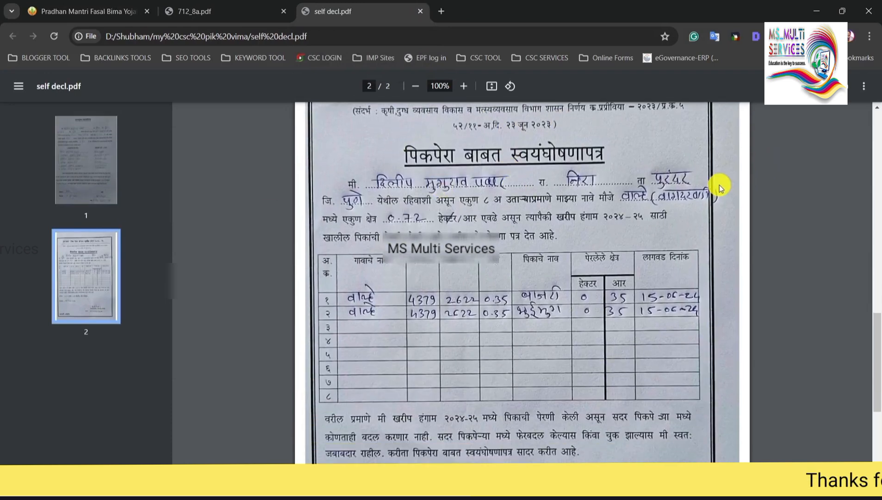
pyautogui.scroll(-1, 555, 182)
pyautogui.scroll(-1, 464, 203)
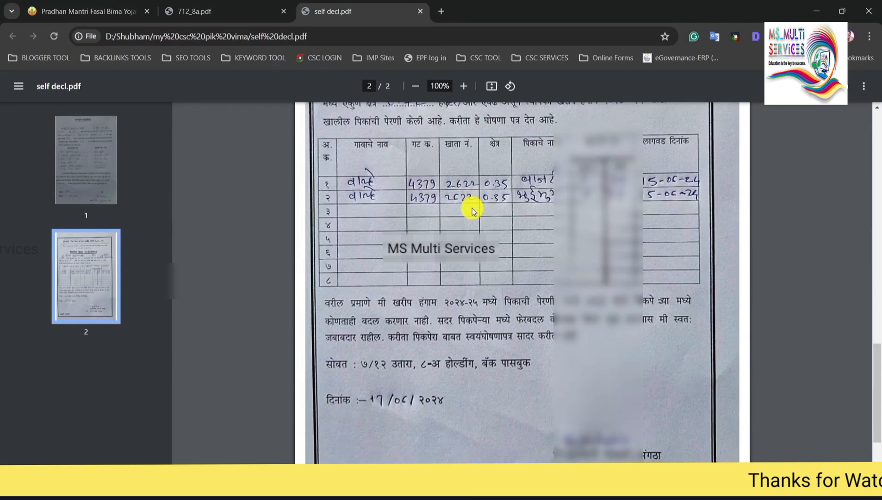
pyautogui.scroll(1, 472, 211)
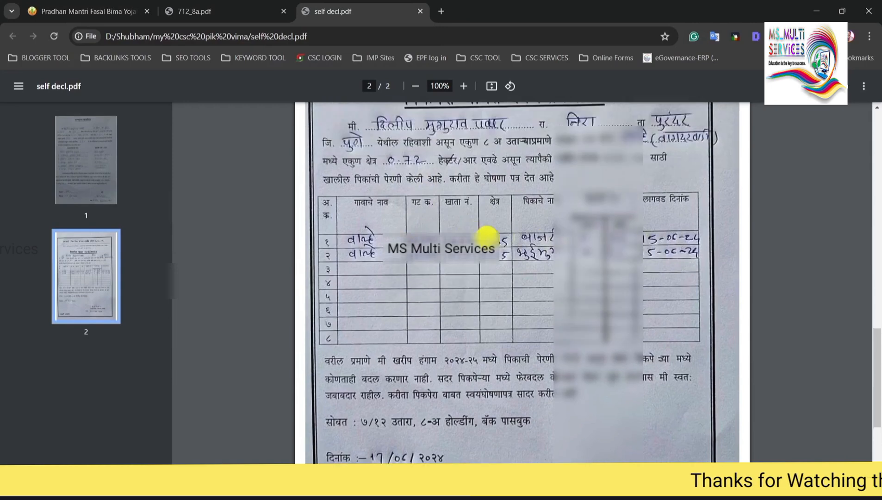
pyautogui.scroll(-1, 574, 227)
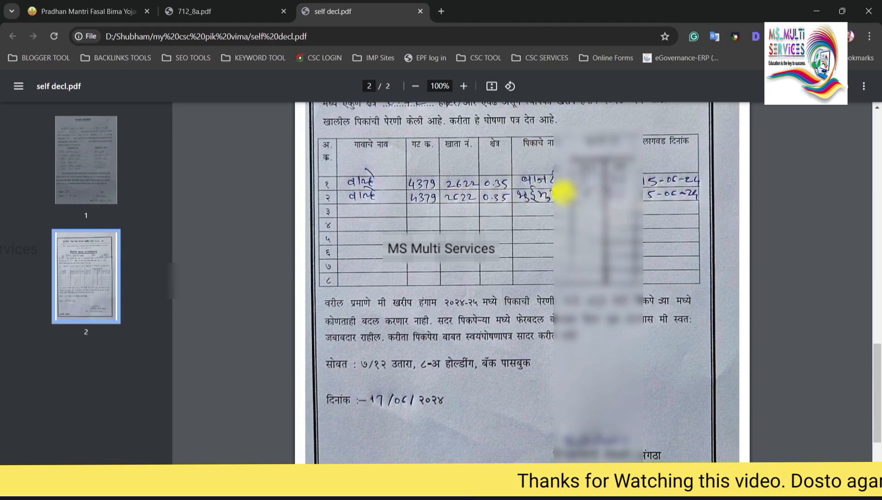
pyautogui.scroll(1, 456, 200)
pyautogui.scroll(-1, 503, 185)
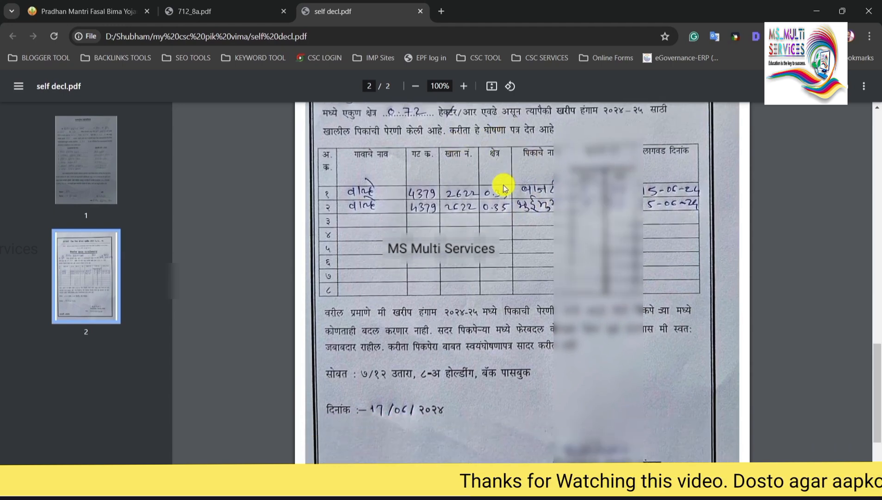
pyautogui.scroll(-2, 503, 185)
pyautogui.scroll(2, 462, 187)
pyautogui.scroll(-2, 425, 185)
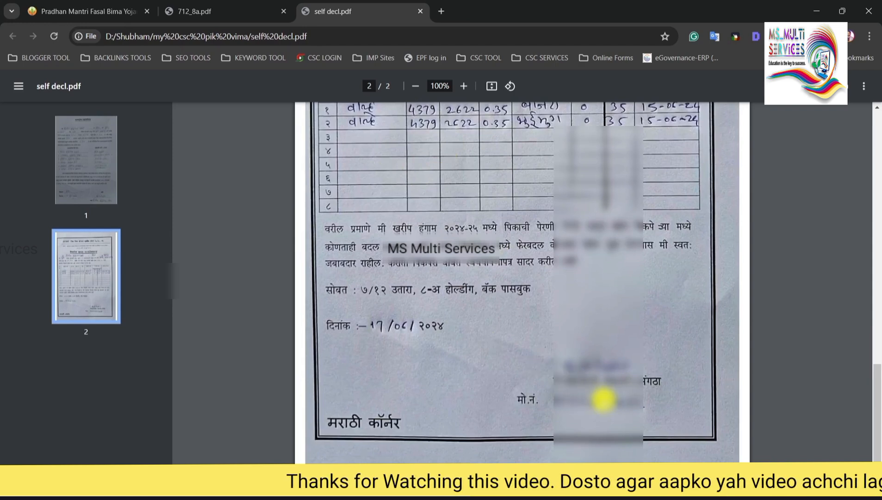
pyautogui.scroll(2, 567, 356)
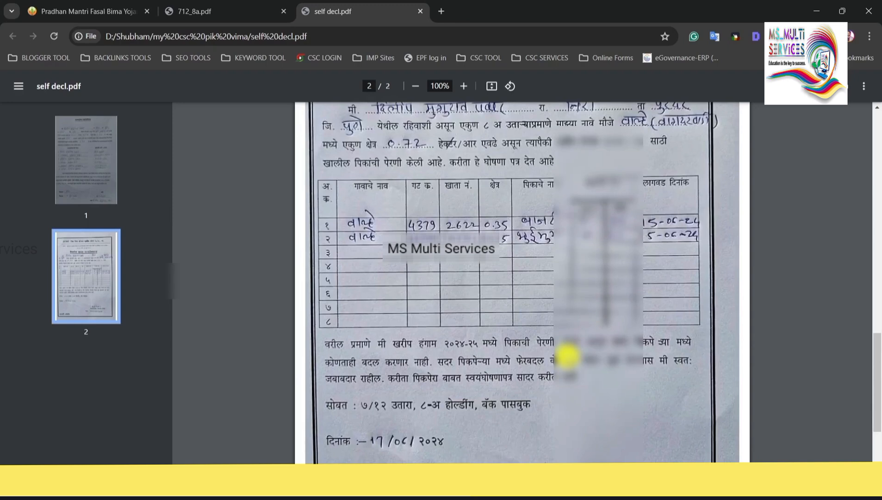
pyautogui.scroll(1, 567, 357)
pyautogui.scroll(4, 567, 356)
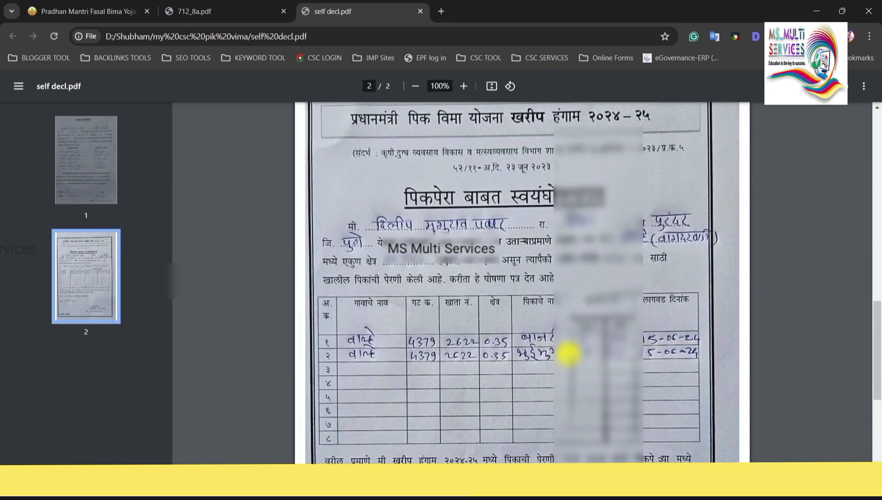
pyautogui.scroll(7, 568, 354)
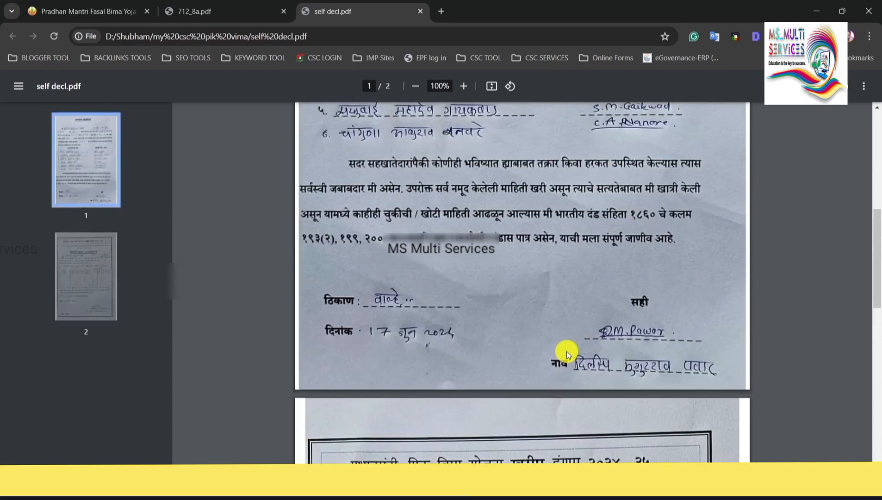
pyautogui.scroll(5, 567, 357)
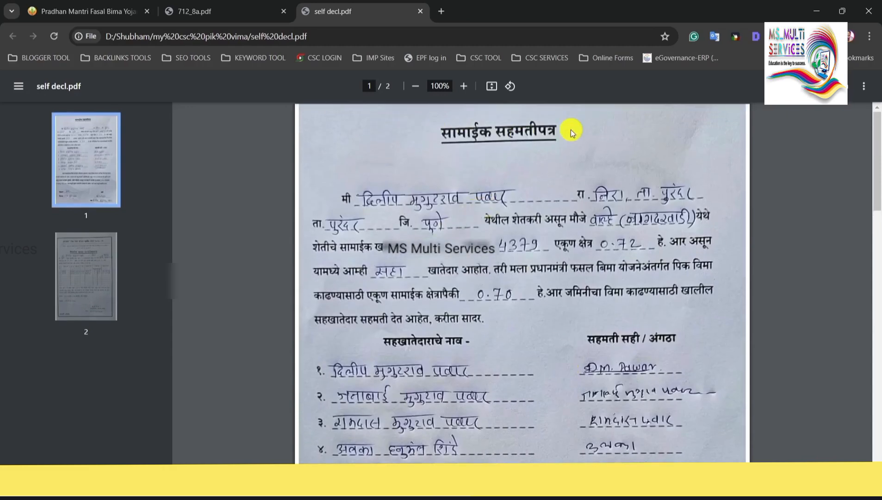
pyautogui.scroll(-1, 467, 194)
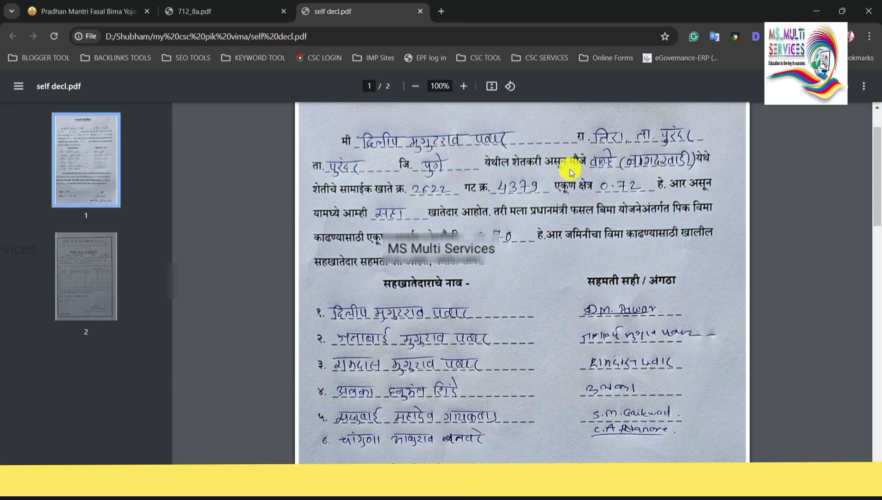
pyautogui.scroll(-1, 527, 186)
pyautogui.scroll(-1, 463, 218)
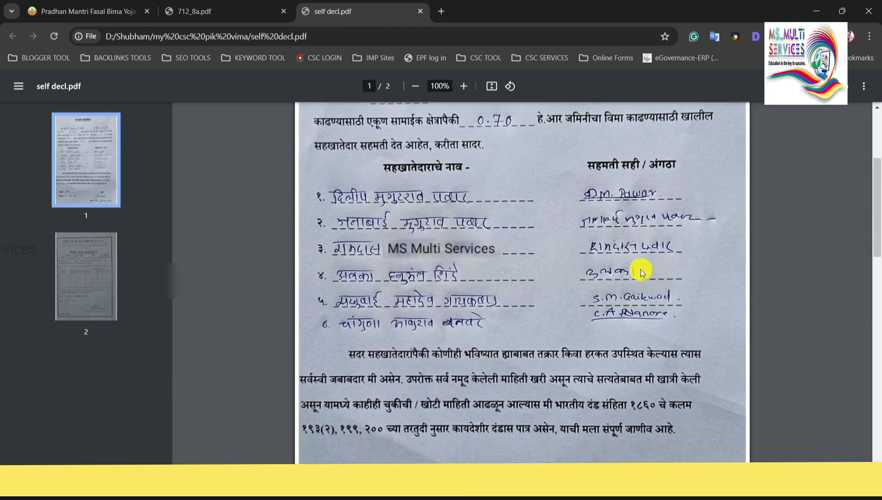
pyautogui.scroll(-3, 608, 238)
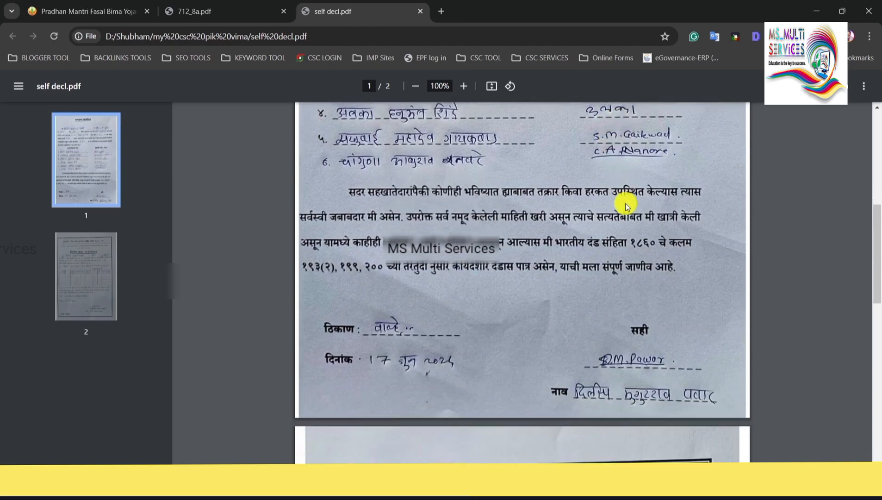
pyautogui.scroll(6, 620, 199)
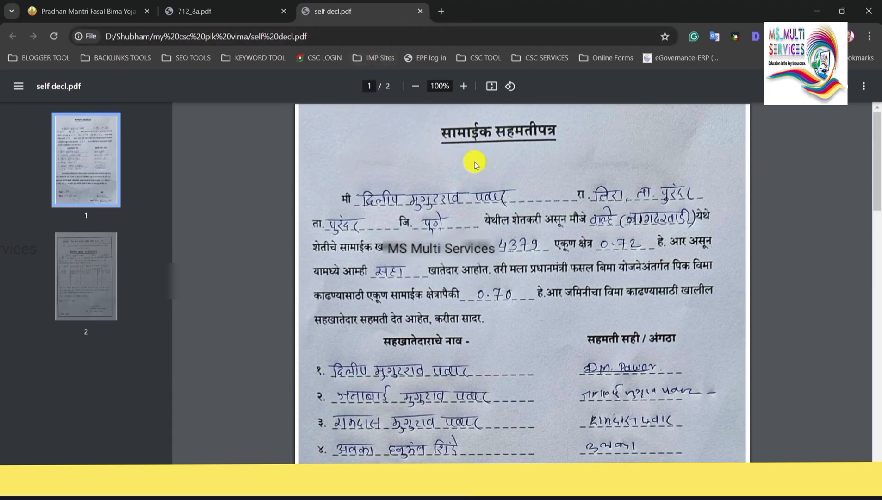
pyautogui.scroll(-3, 481, 142)
pyautogui.scroll(-1, 489, 144)
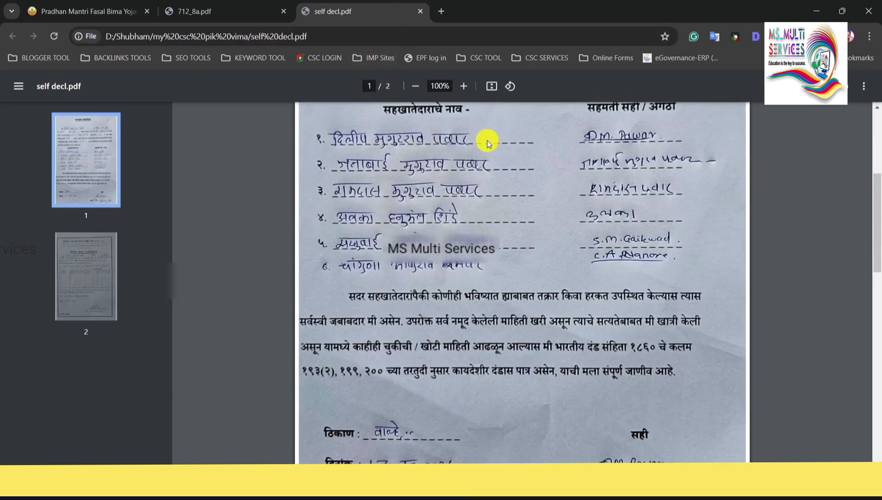
pyautogui.scroll(-5, 487, 144)
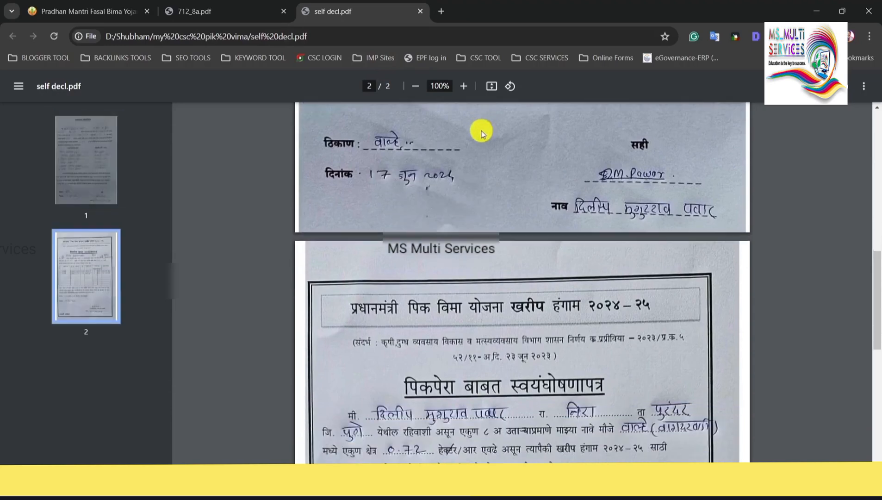
pyautogui.scroll(-2, 481, 134)
pyautogui.scroll(-1, 502, 131)
pyautogui.scroll(-2, 514, 173)
pyautogui.scroll(1, 465, 185)
pyautogui.scroll(-1, 465, 183)
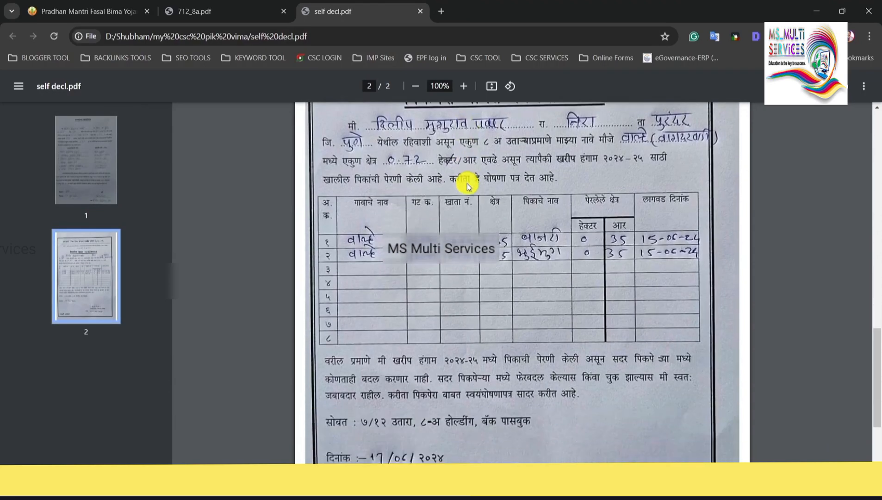
pyautogui.click(420, 16)
# Upload self decl.pdf as the Sowing Certificate on the PMFBY application.
pyautogui.click(102, 5)
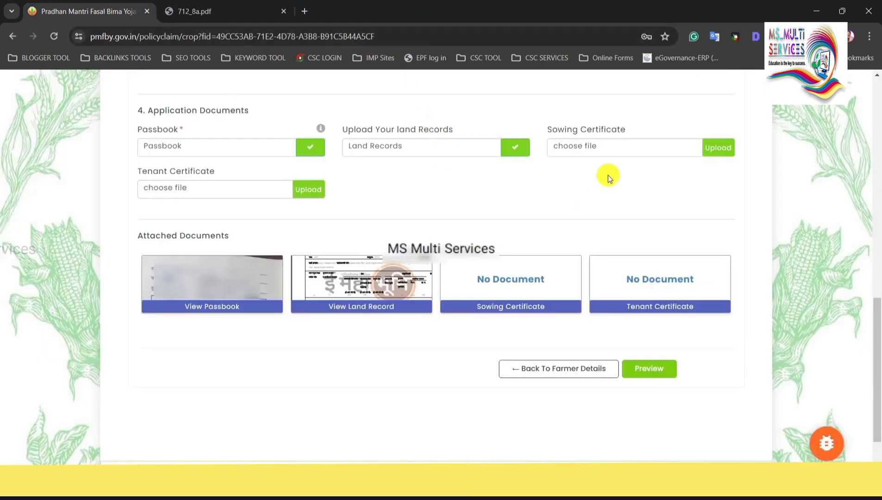
pyautogui.click(600, 152)
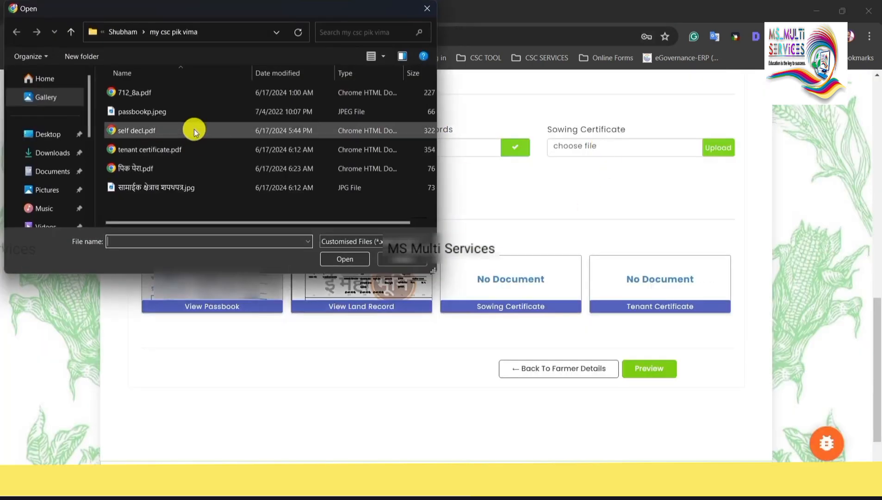
pyautogui.doubleClick(191, 128)
pyautogui.click(715, 151)
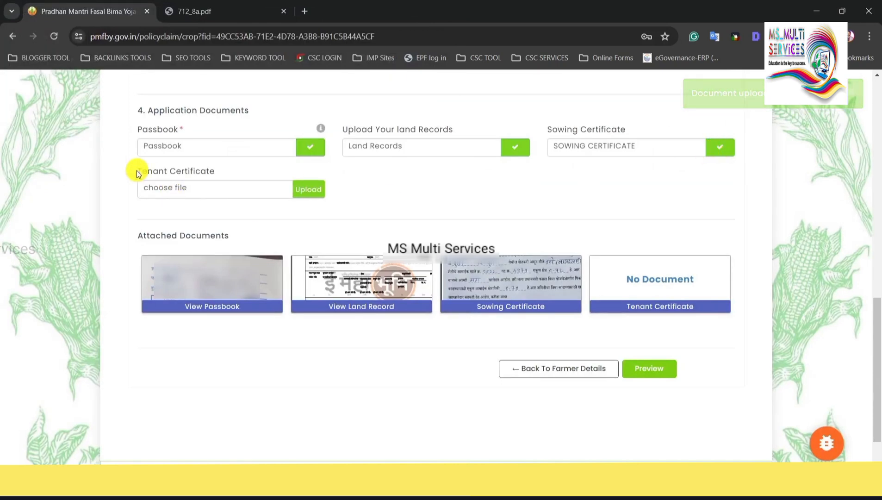
pyautogui.moveTo(138, 175); pyautogui.dragTo(211, 173)
pyautogui.click(215, 172)
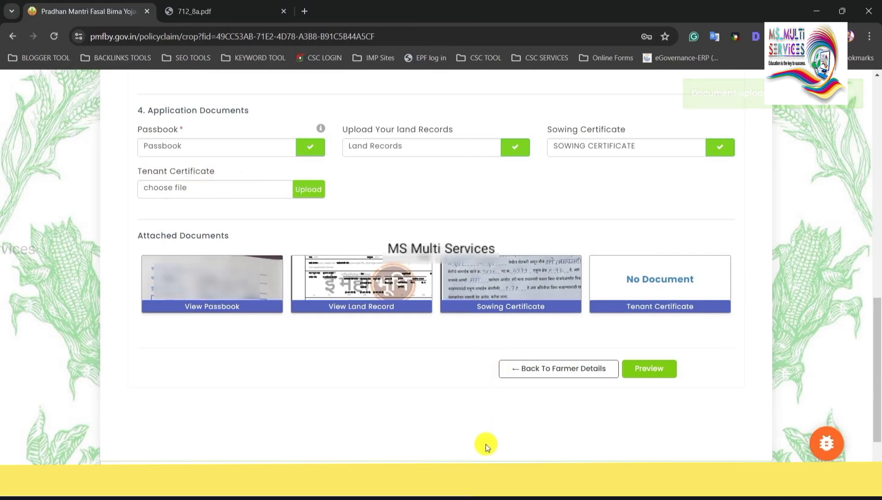
# Open tenant certificate.pdf from the my csc pik vima folder, read it, then close it and return to the Pradhan Mantri Fasal Bima tab.
pyautogui.click(477, 482)
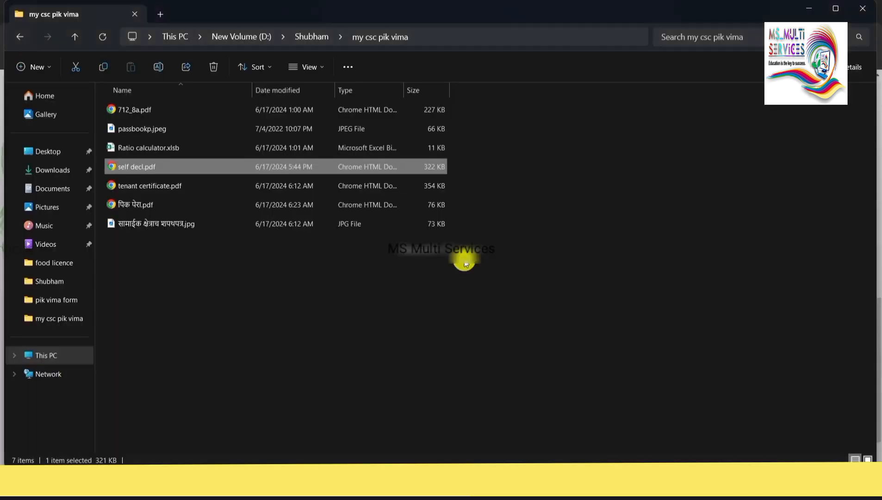
pyautogui.doubleClick(259, 193)
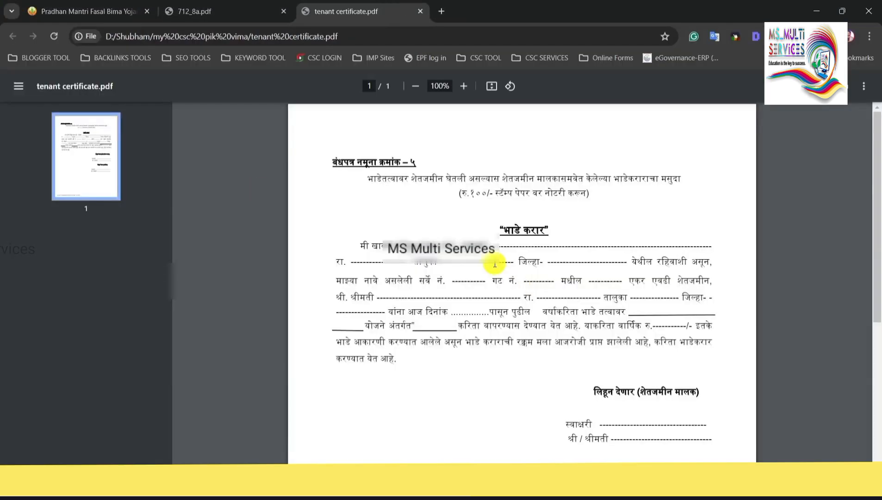
pyautogui.scroll(-1, 457, 212)
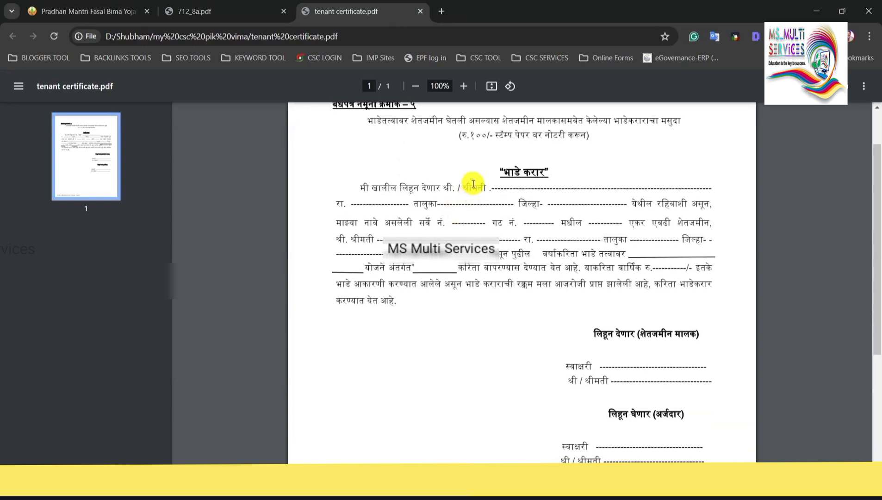
pyautogui.moveTo(486, 138); pyautogui.dragTo(550, 137)
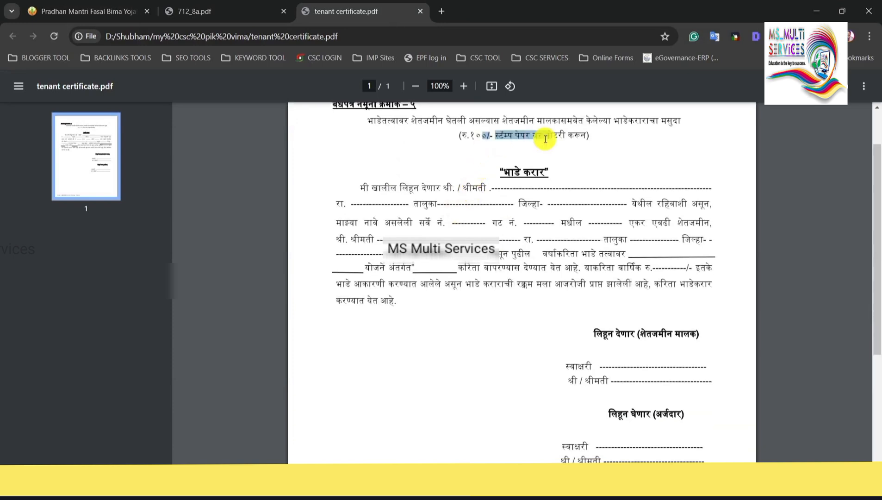
pyautogui.moveTo(502, 164); pyautogui.dragTo(587, 174)
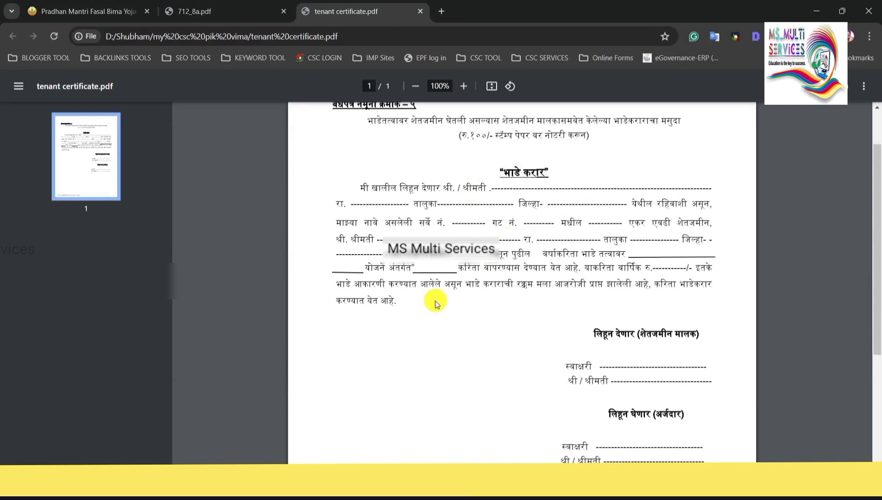
pyautogui.scroll(-1, 468, 274)
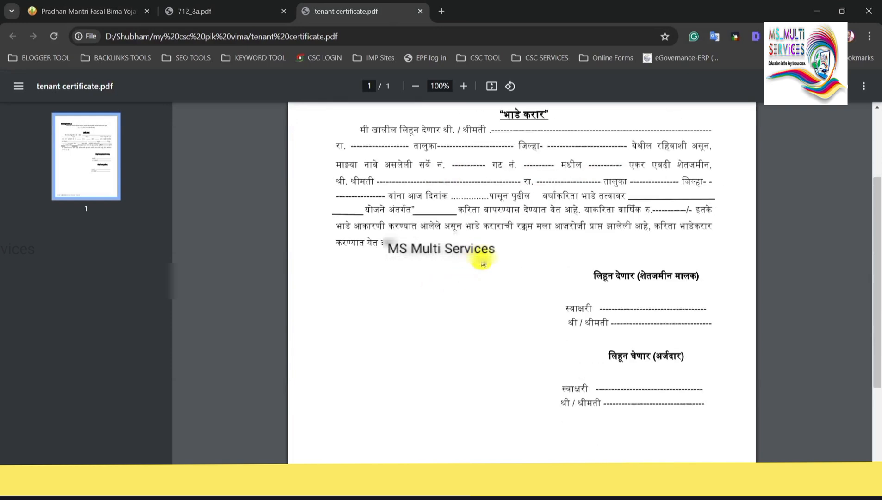
pyautogui.scroll(2, 504, 253)
pyautogui.scroll(-4, 509, 252)
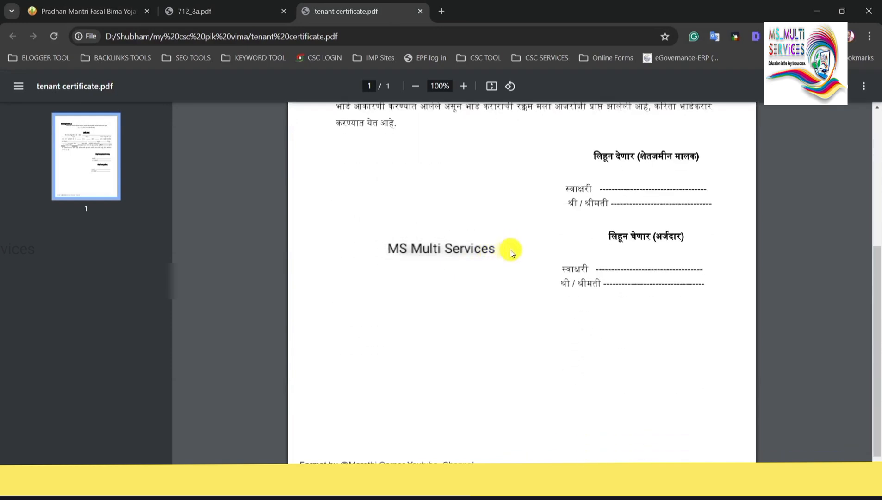
pyautogui.scroll(4, 508, 252)
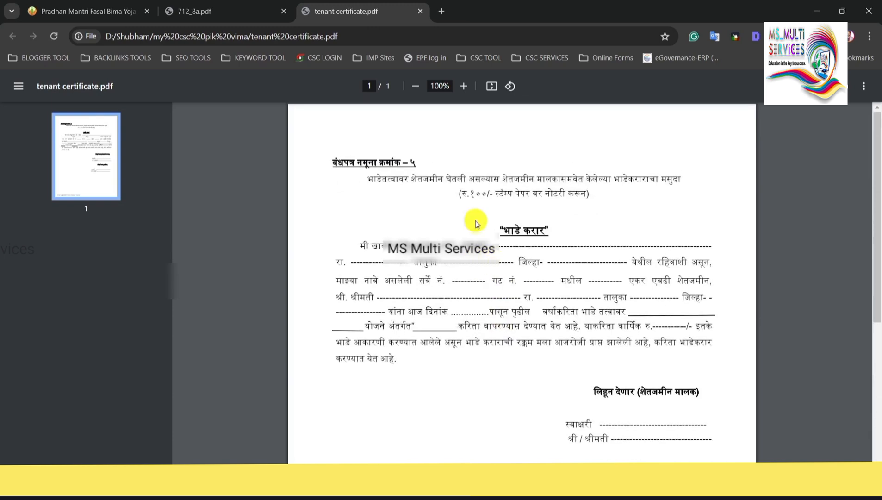
pyautogui.click(420, 15)
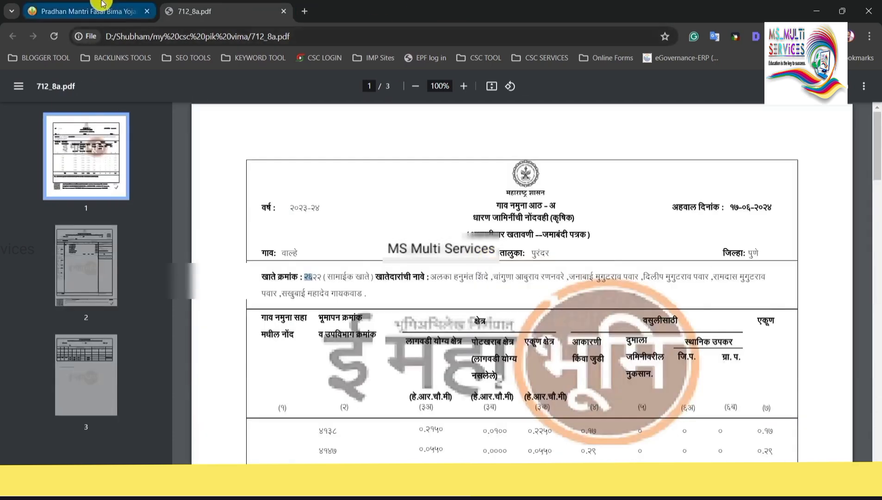
pyautogui.click(95, 12)
# Preview the filled application, check it down to the attached documents, and submit it.
pyautogui.moveTo(178, 172); pyautogui.dragTo(235, 172)
pyautogui.click(246, 173)
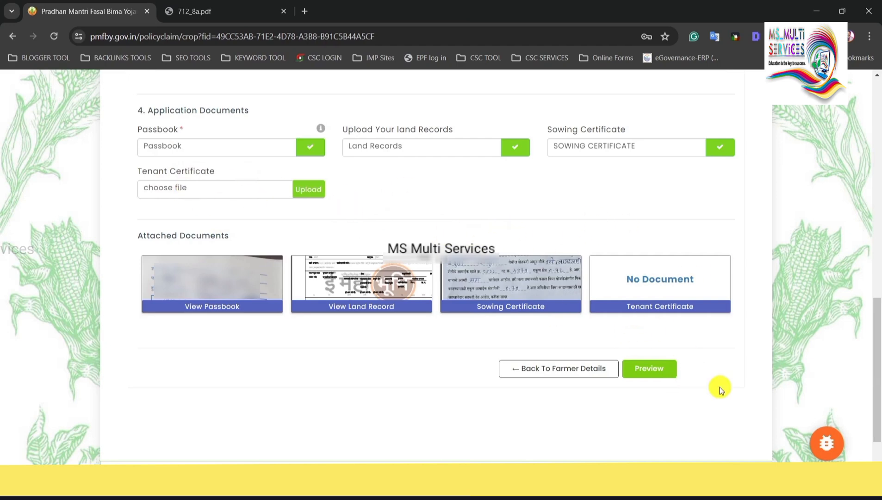
pyautogui.click(664, 380)
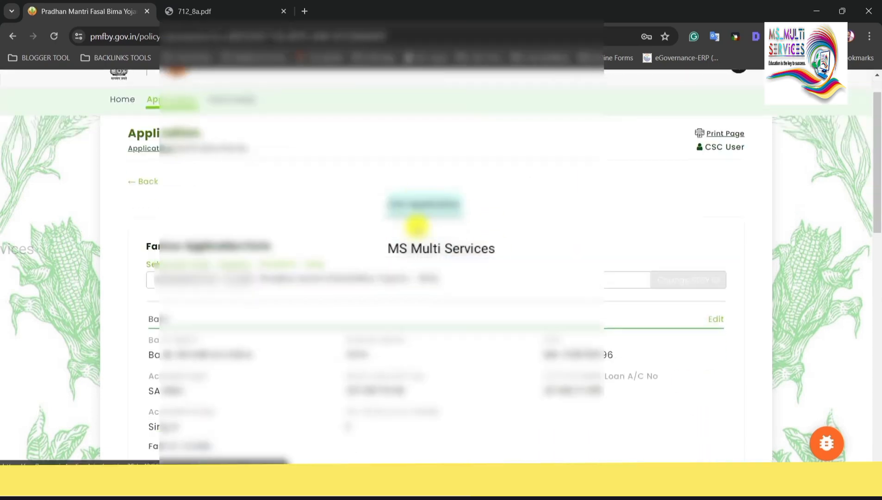
pyautogui.scroll(-5, 417, 226)
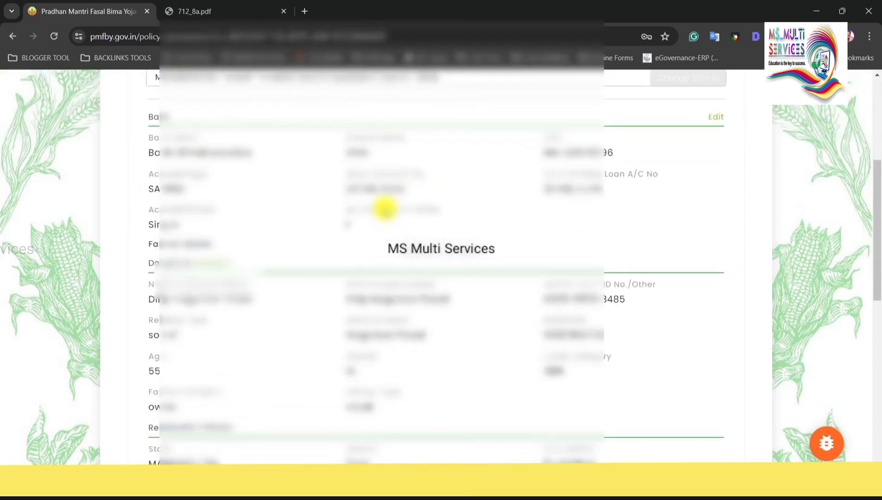
pyautogui.scroll(-8, 472, 212)
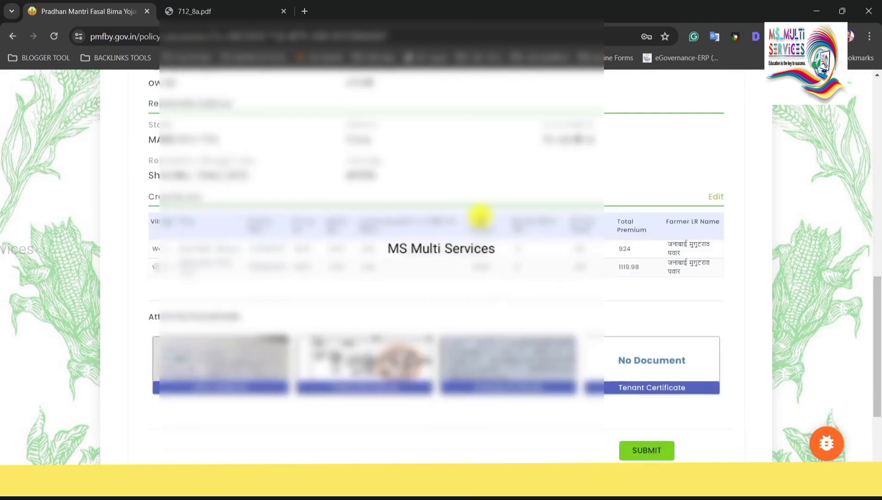
pyautogui.scroll(-2, 510, 211)
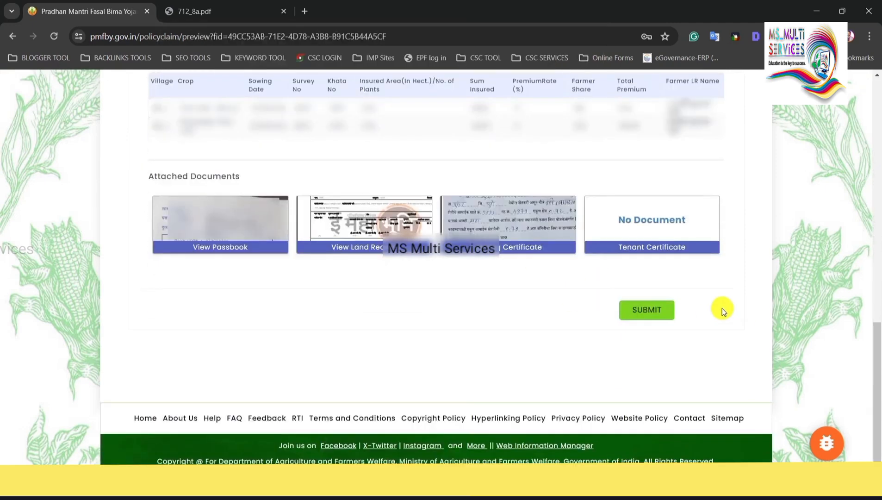
pyautogui.click(647, 311)
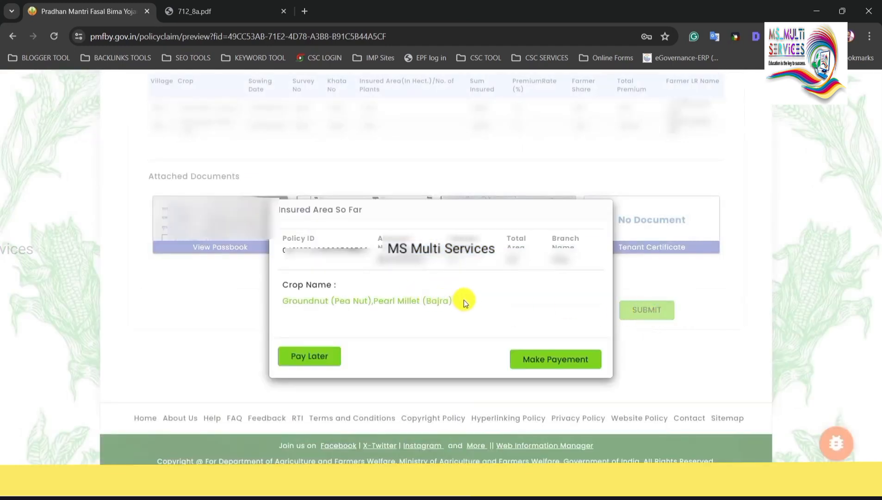
# Select the Policy ID in the Insured Area So Far popup, then choose Make Payment.
pyautogui.moveTo(287, 250); pyautogui.dragTo(336, 250)
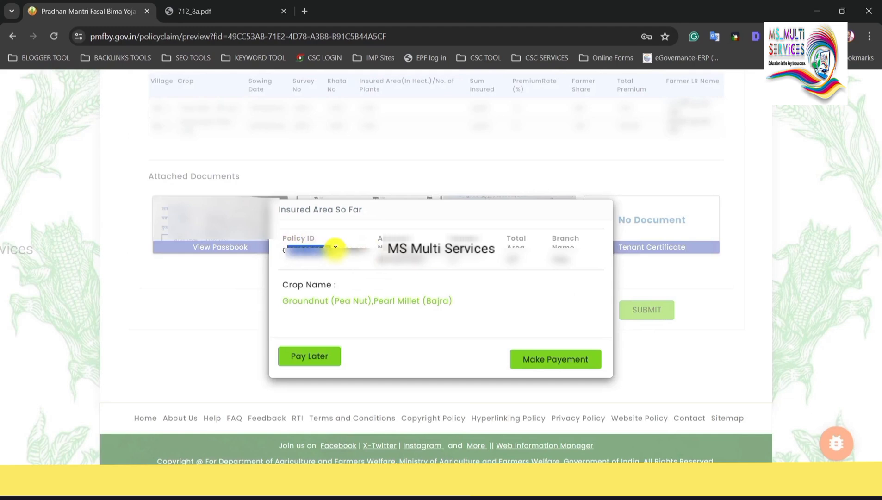
pyautogui.doubleClick(363, 249)
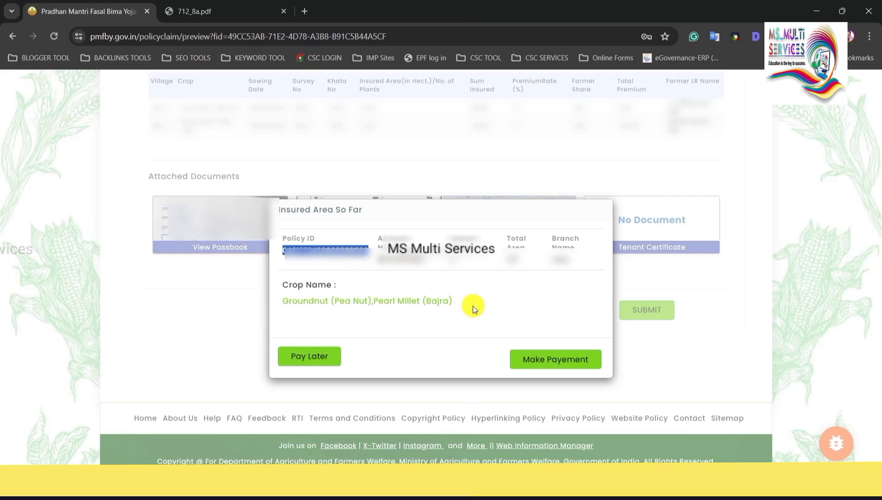
pyautogui.click(558, 363)
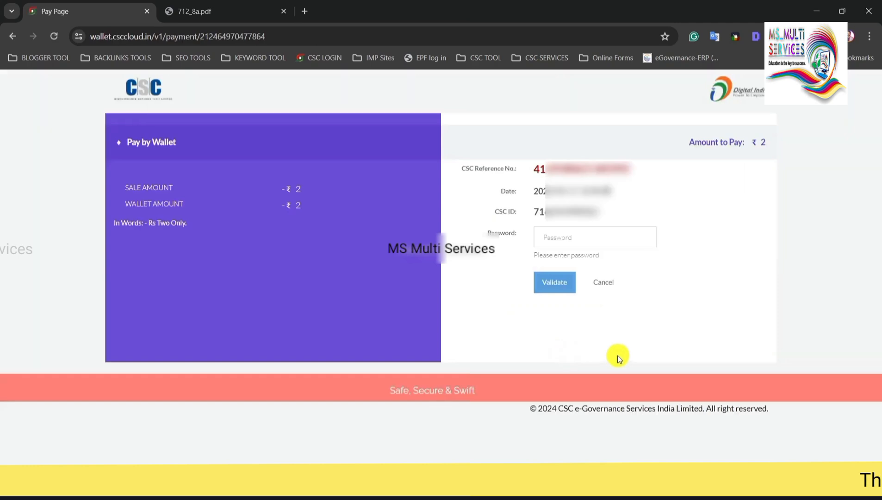
# Validate the CSC wallet payment, enter the 6-digit wallet PIN, and pay the ₹2 premium.
pyautogui.moveTo(140, 191); pyautogui.dragTo(218, 195)
pyautogui.click(285, 191)
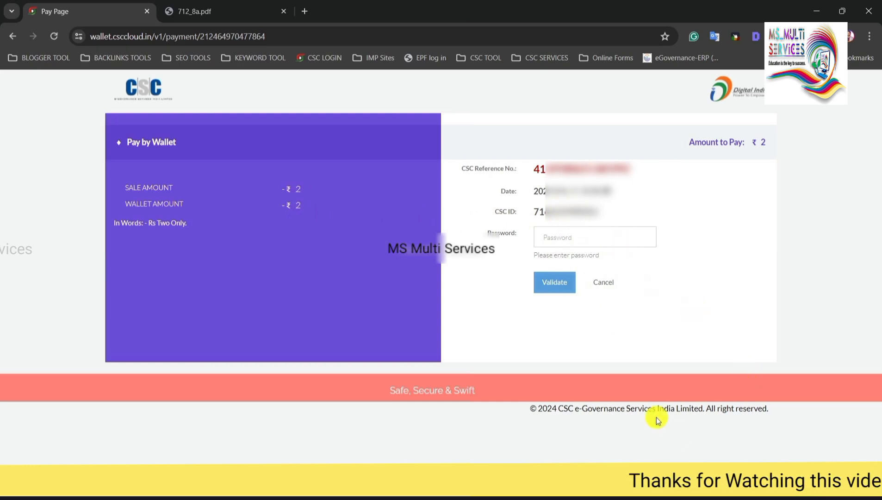
pyautogui.click(574, 276)
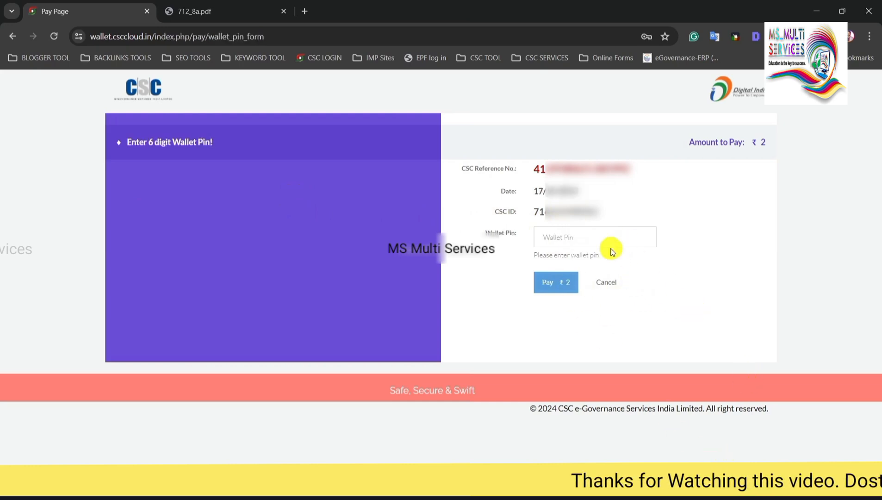
pyautogui.click(596, 239)
pyautogui.write('••••••')
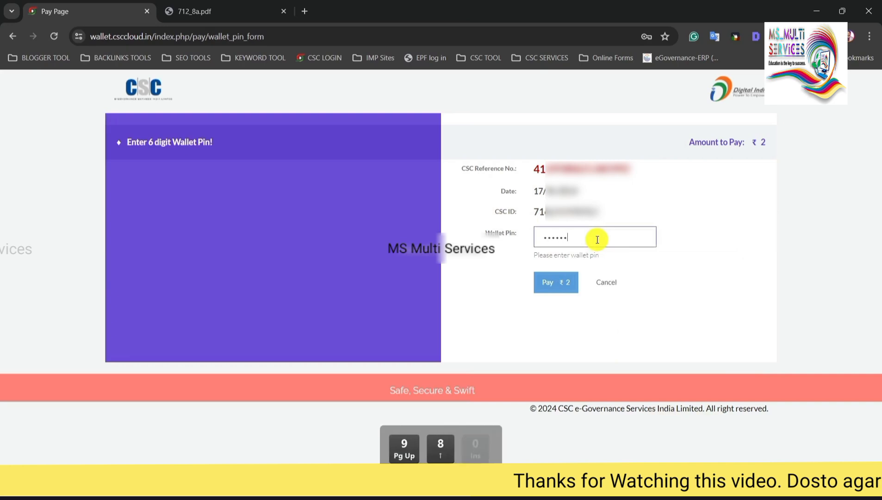
pyautogui.click(563, 286)
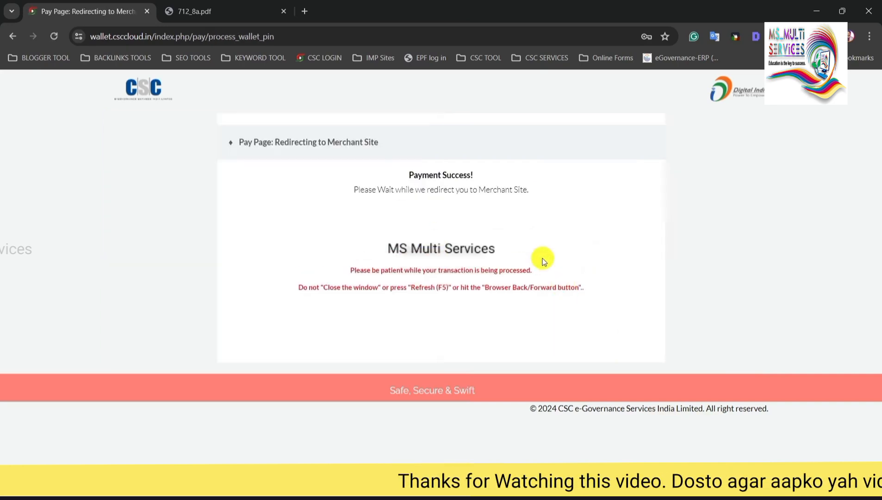
pyautogui.moveTo(409, 176); pyautogui.dragTo(478, 178)
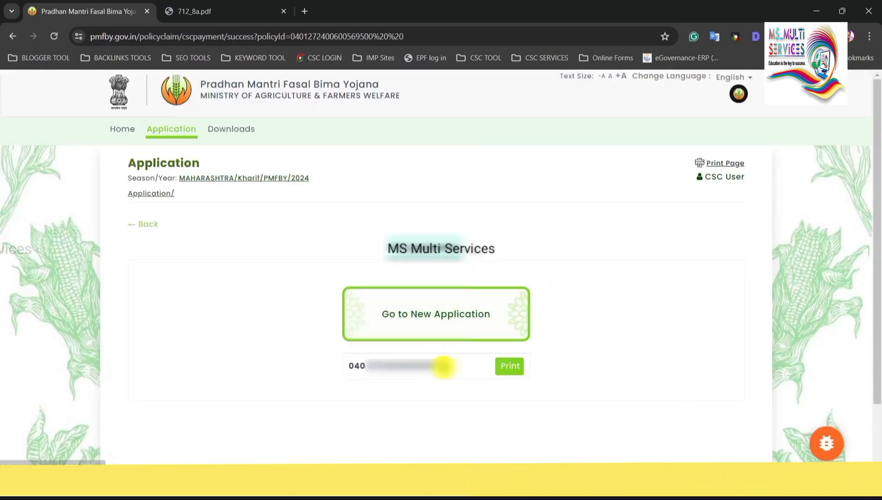
# Open the paid application's print preview and scroll through it to confirm status PAID.
pyautogui.click(510, 377)
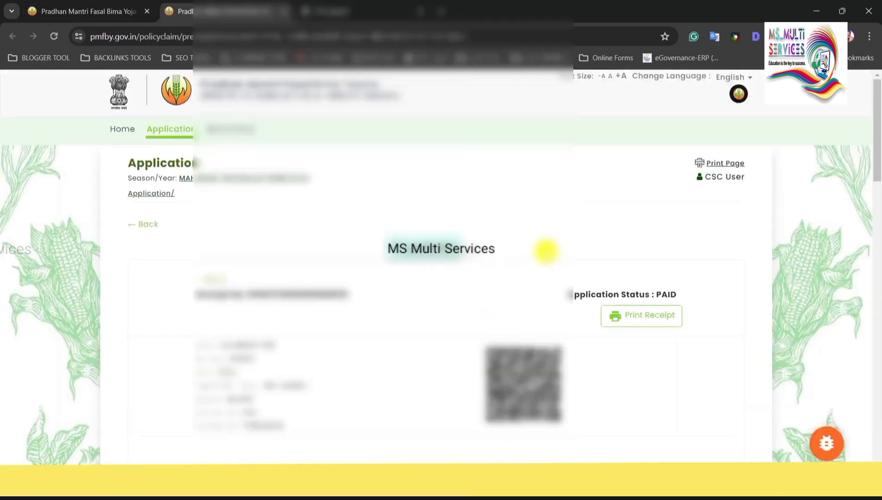
pyautogui.scroll(-7, 522, 252)
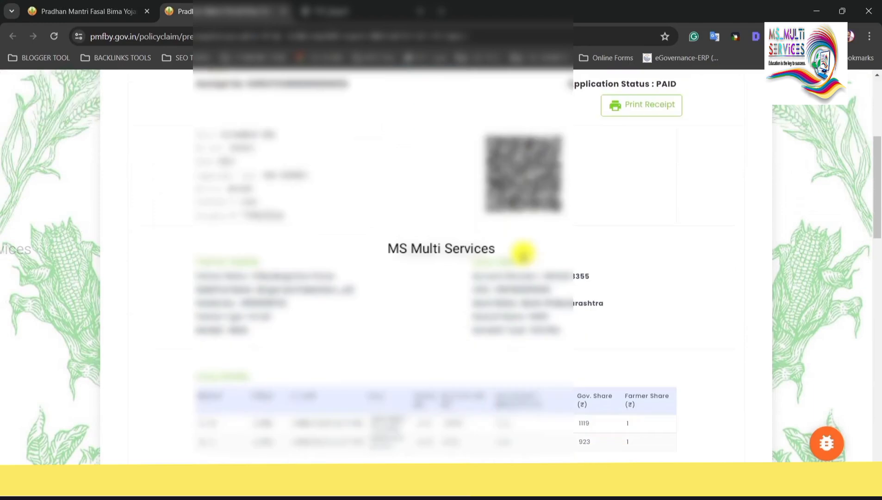
pyautogui.scroll(-14, 522, 252)
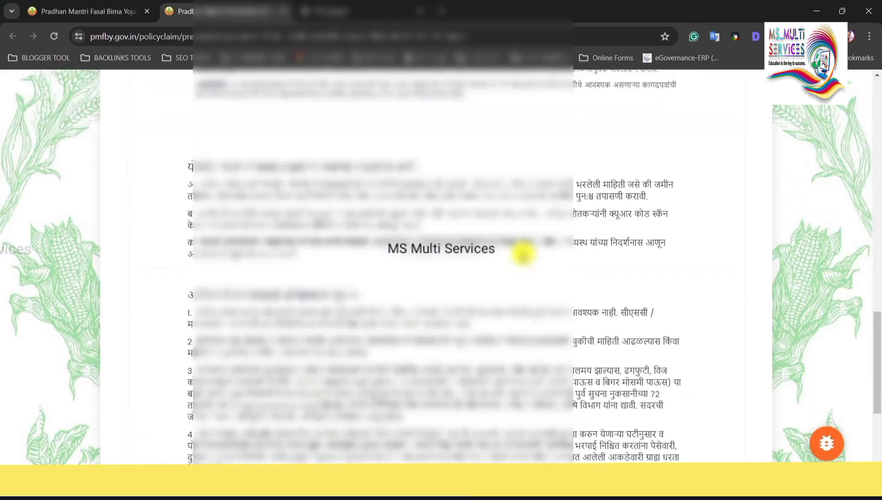
pyautogui.scroll(12, 523, 253)
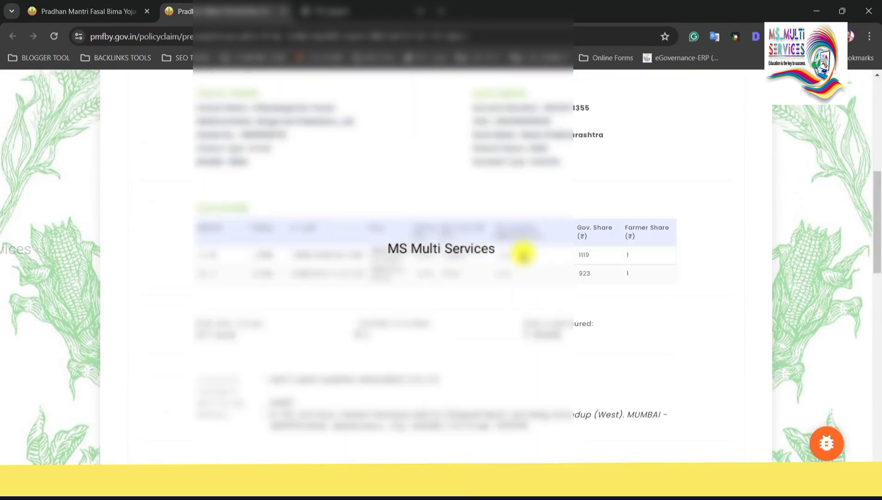
pyautogui.scroll(8, 523, 253)
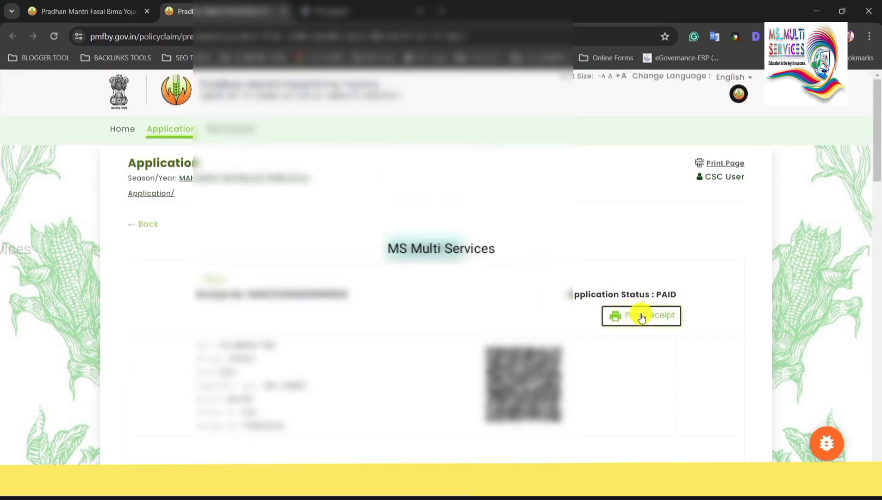
# Print the application receipt to Save as PDF and save the file.
pyautogui.click(641, 316)
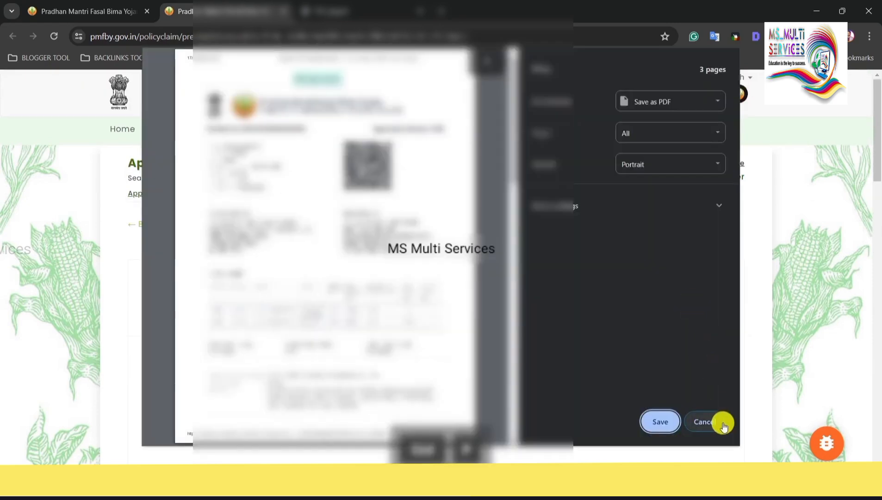
pyautogui.scroll(-4, 342, 328)
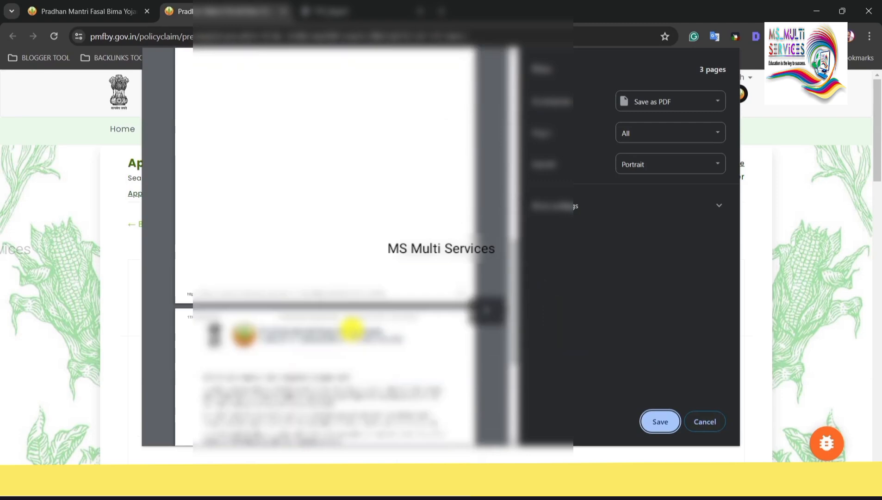
pyautogui.scroll(-5, 352, 328)
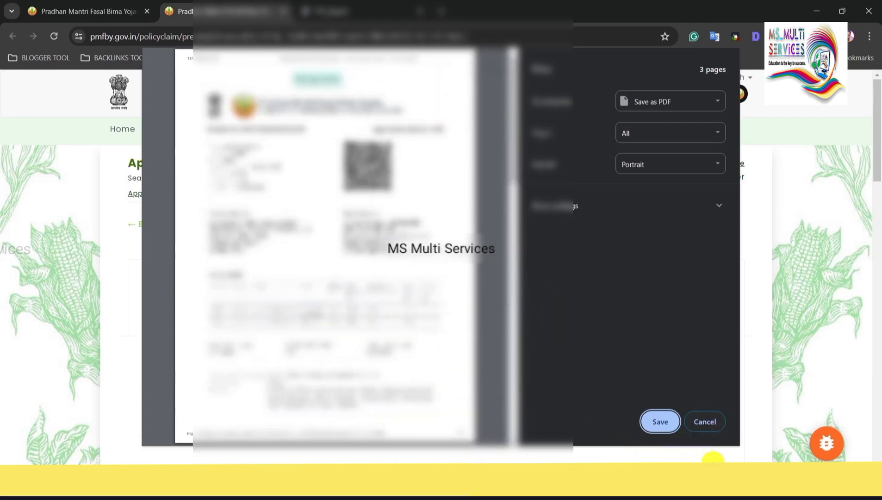
pyautogui.click(655, 421)
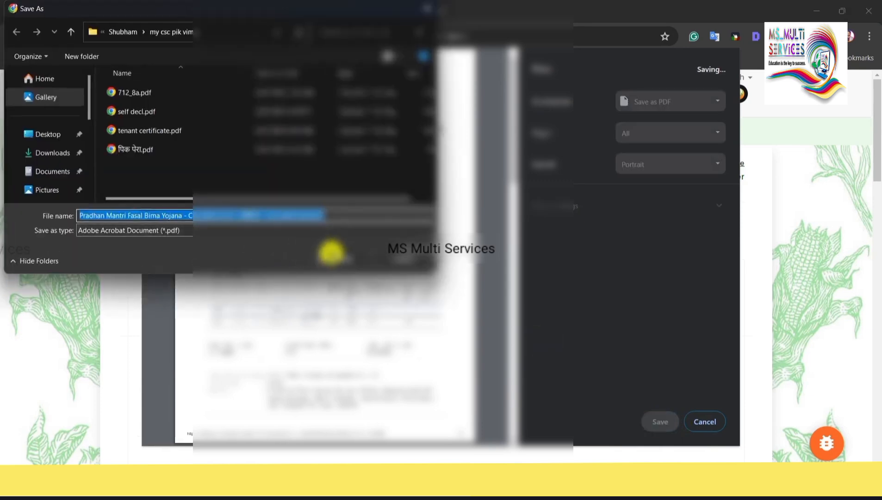
pyautogui.click(340, 258)
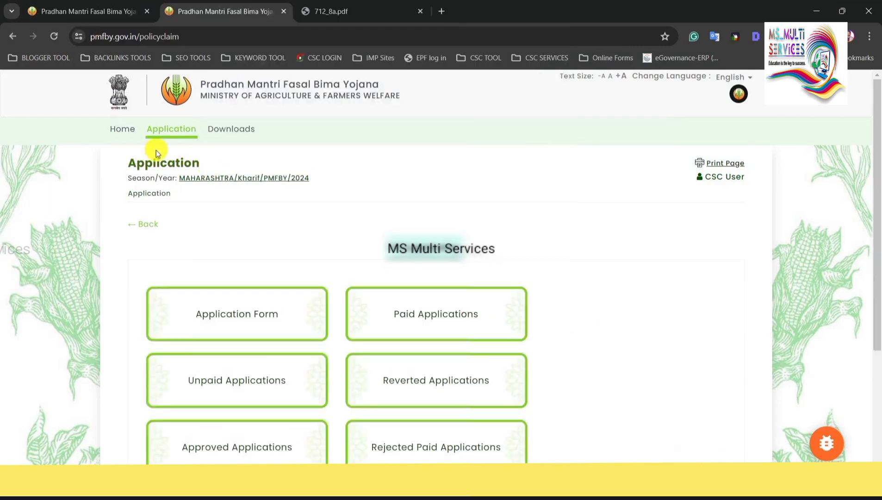
pyautogui.scroll(-1, 312, 284)
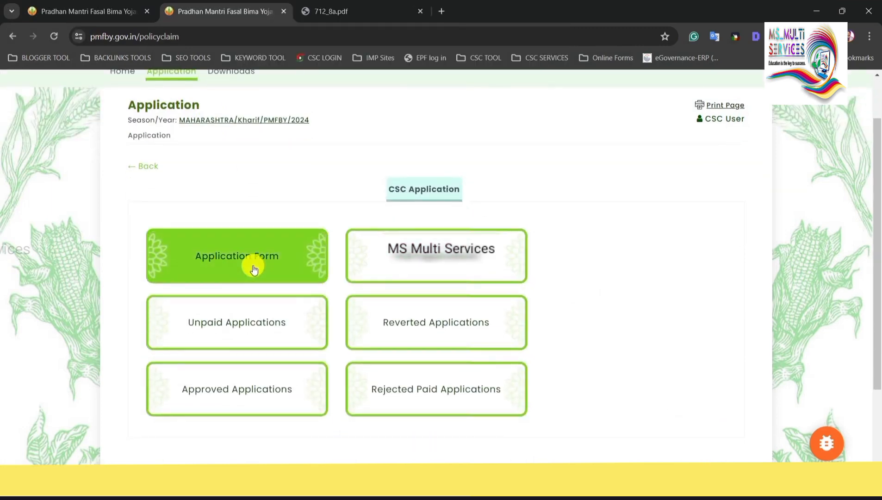
pyautogui.click(441, 259)
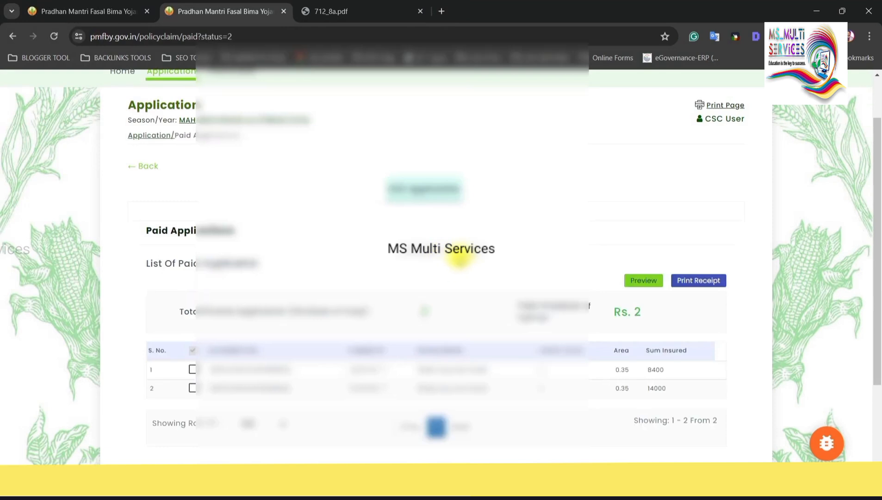
pyautogui.scroll(-1, 394, 286)
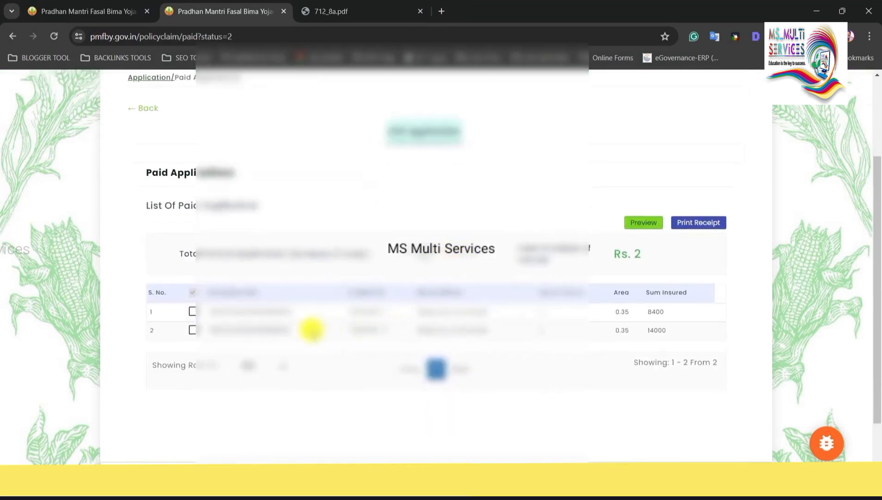
pyautogui.scroll(1, 430, 319)
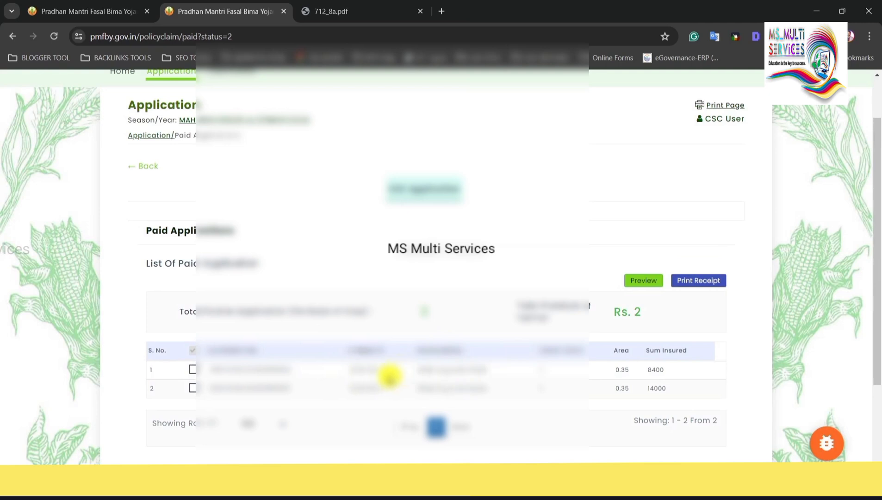
pyautogui.click(139, 166)
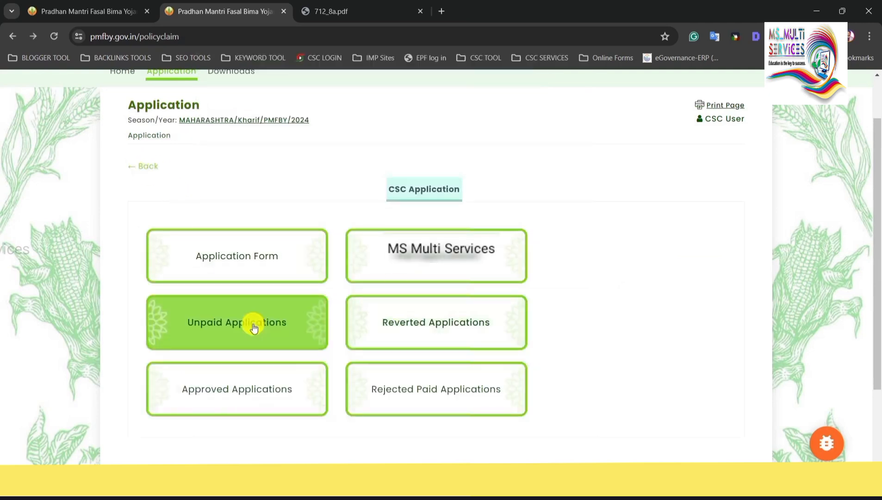
pyautogui.click(252, 323)
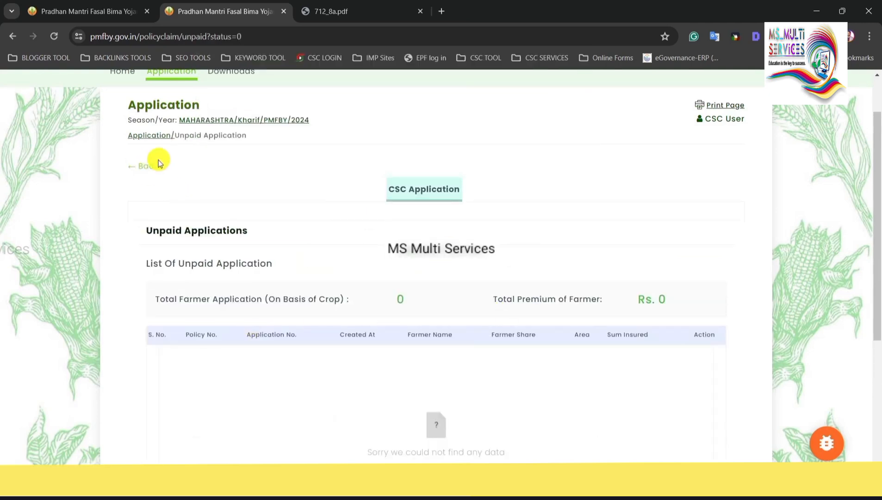
pyautogui.click(141, 166)
pyautogui.click(424, 323)
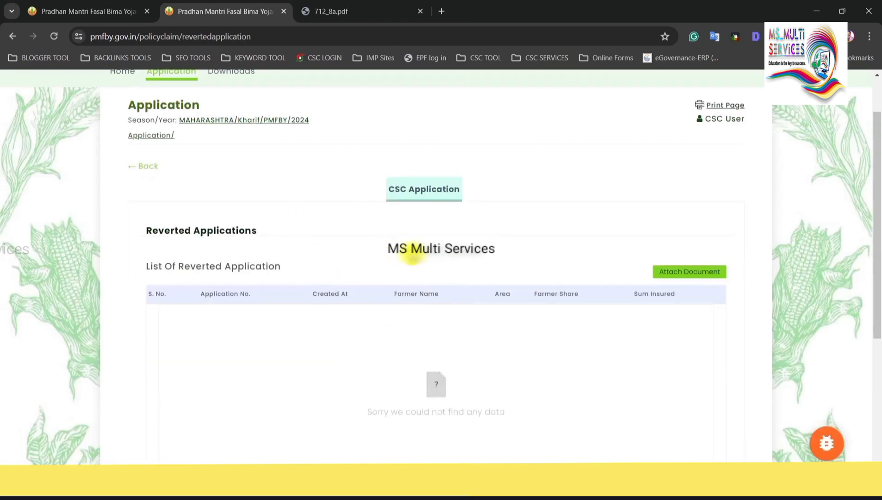
pyautogui.click(139, 171)
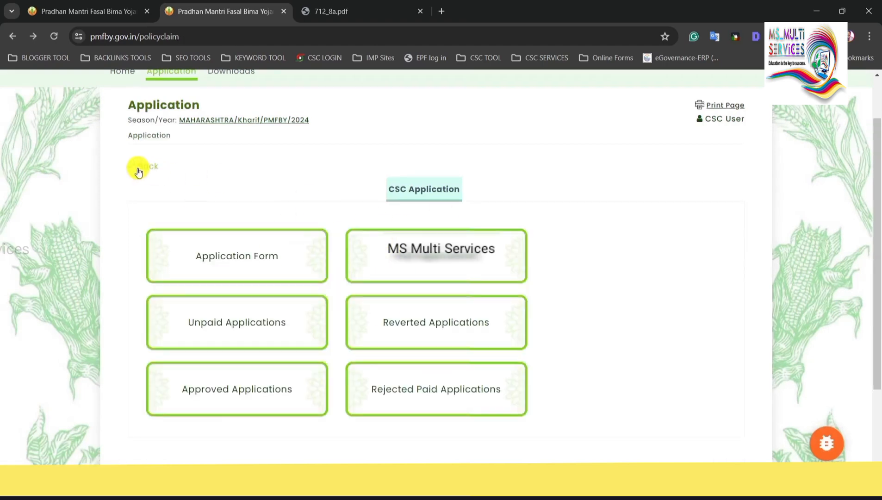
pyautogui.click(238, 397)
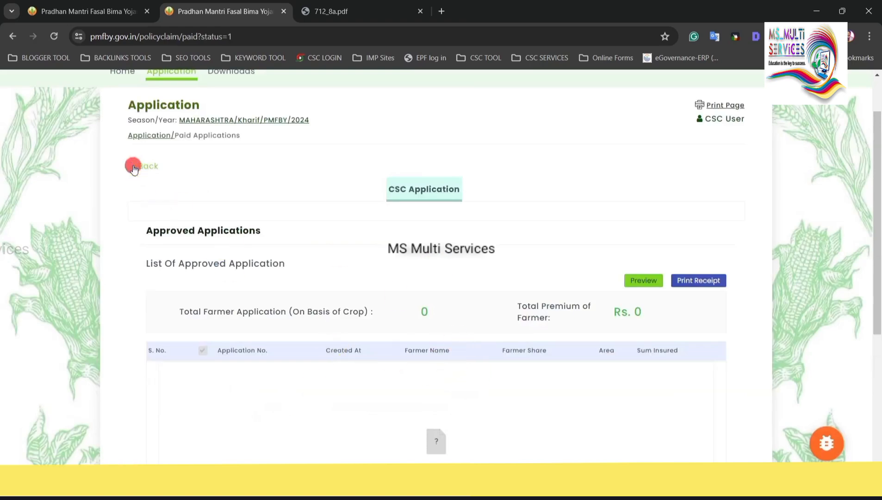
pyautogui.click(134, 169)
pyautogui.click(441, 393)
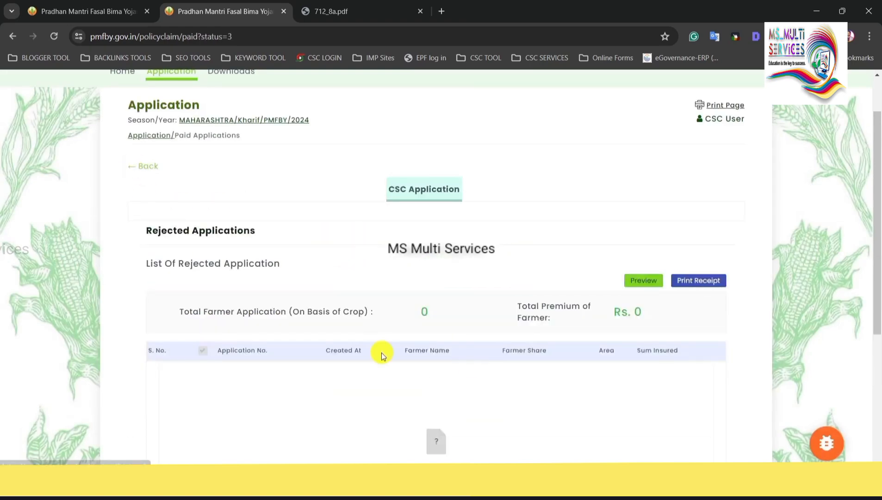
pyautogui.click(133, 170)
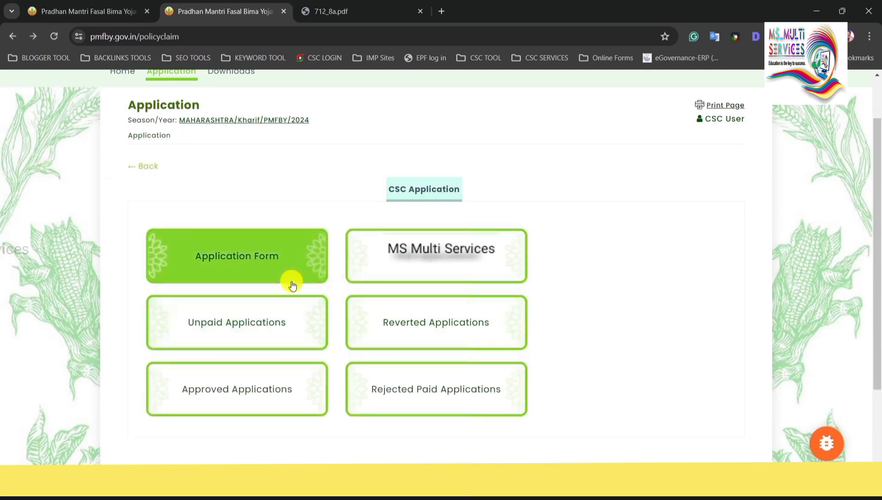